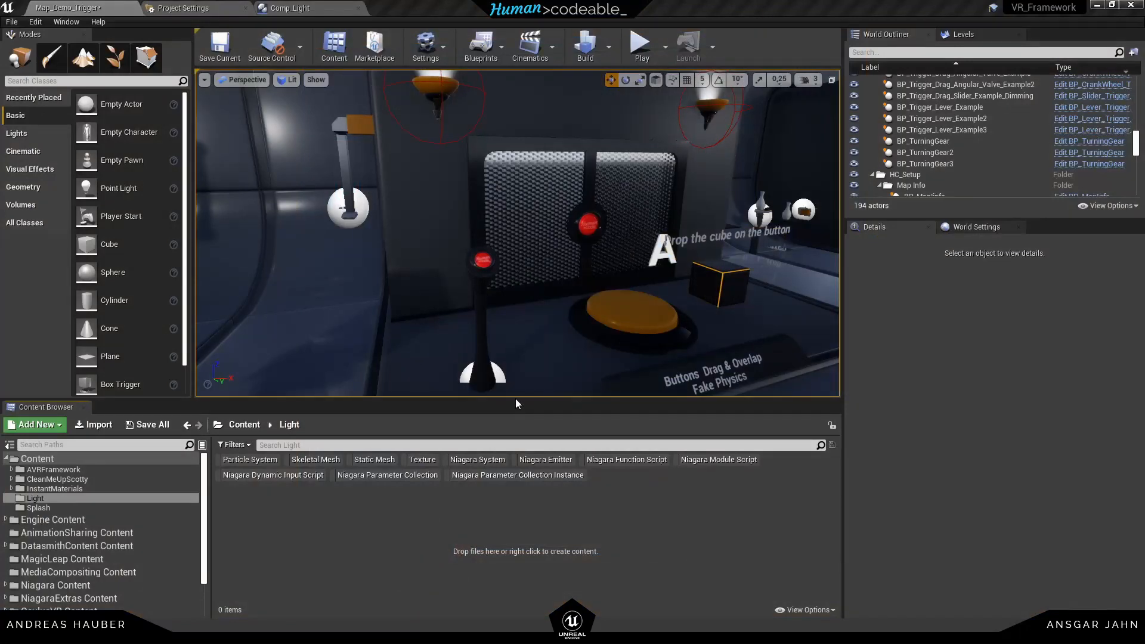
- Delete the two wall lamps from the Buttons display in the level
drag(515, 399, 504, 406)
right_drag(469, 283, 466, 226)
click(456, 216)
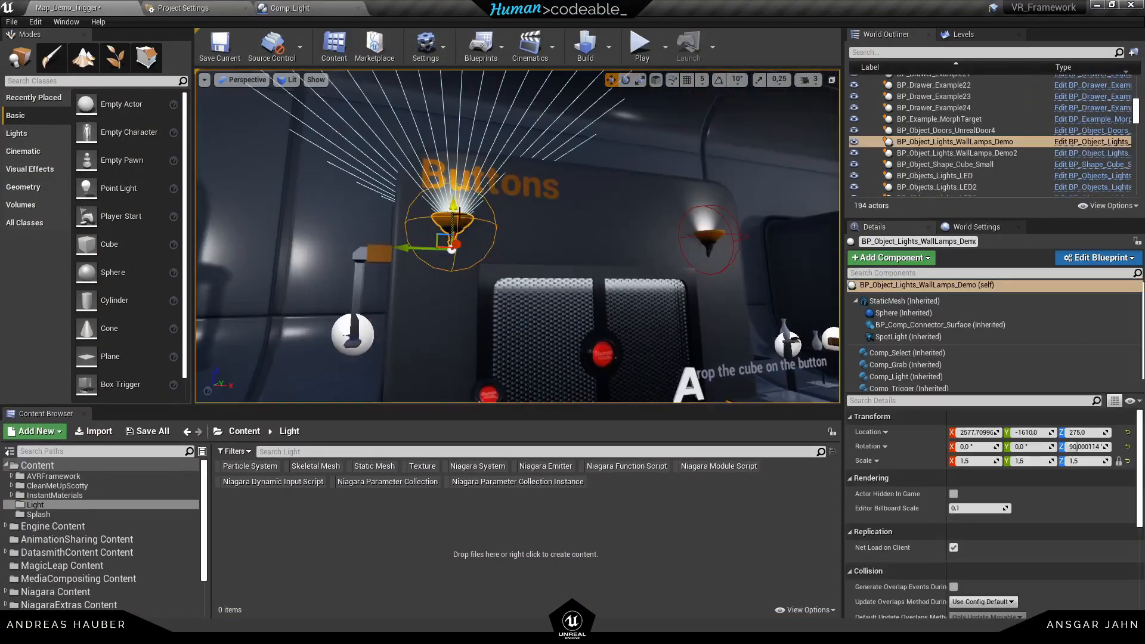
scroll(992, 375, down, 1)
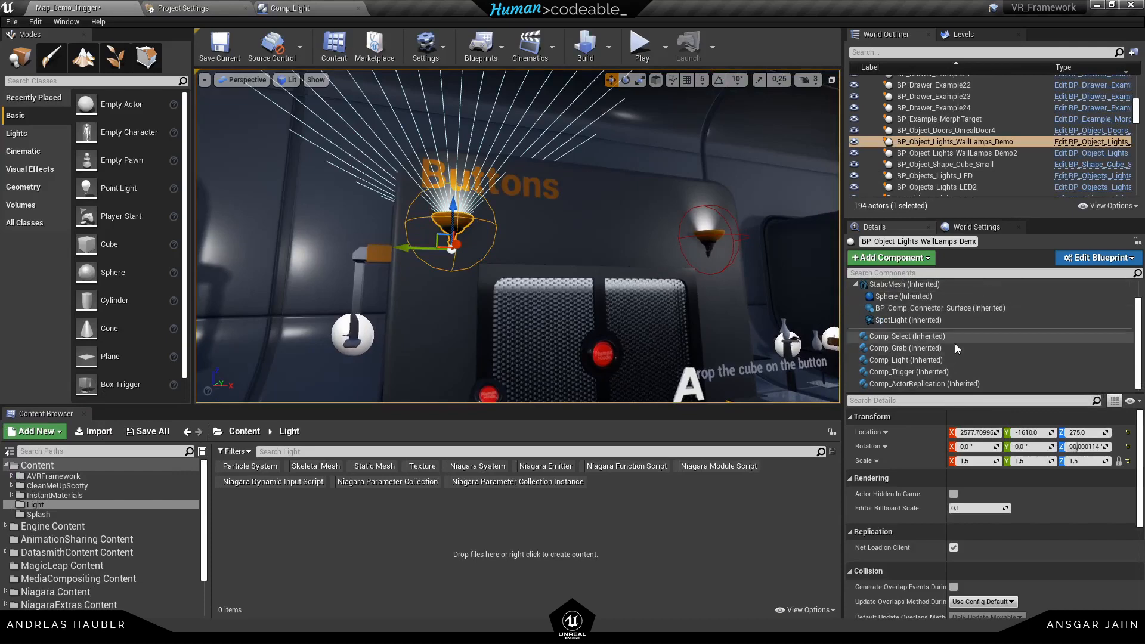
right_drag(668, 345, 665, 365)
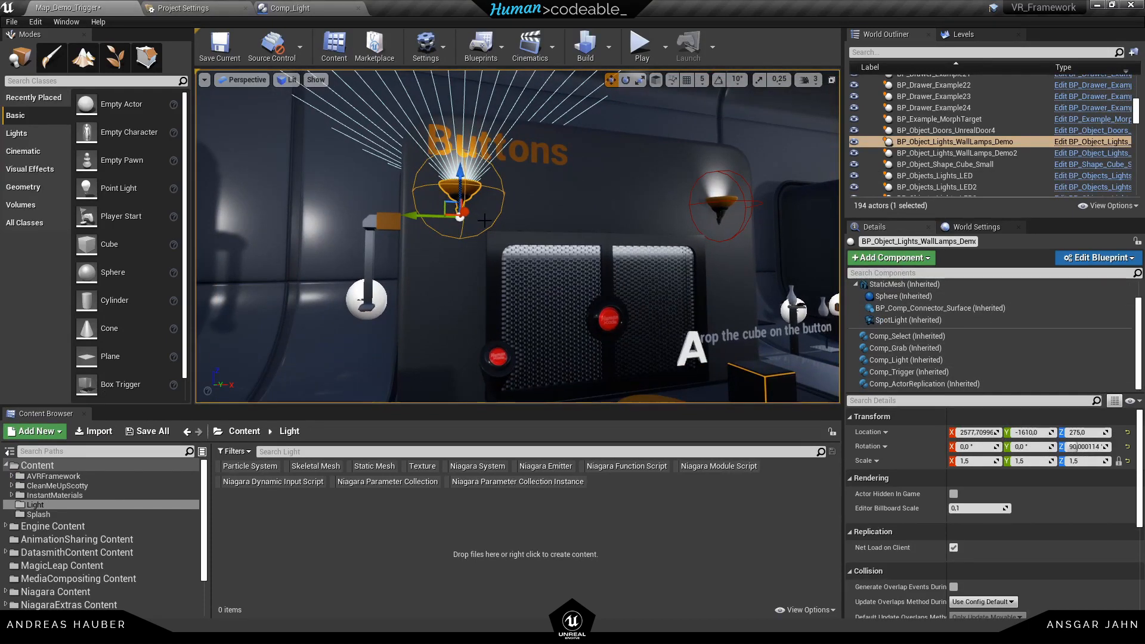
key(Delete)
click(720, 209)
key(Delete)
right_drag(577, 238, 567, 248)
key(w)
- Create an Actor Blueprint named BP_Lightexample in the Light folder, open it, and close the Project Settings and Comp_Light editors
right_click(281, 527)
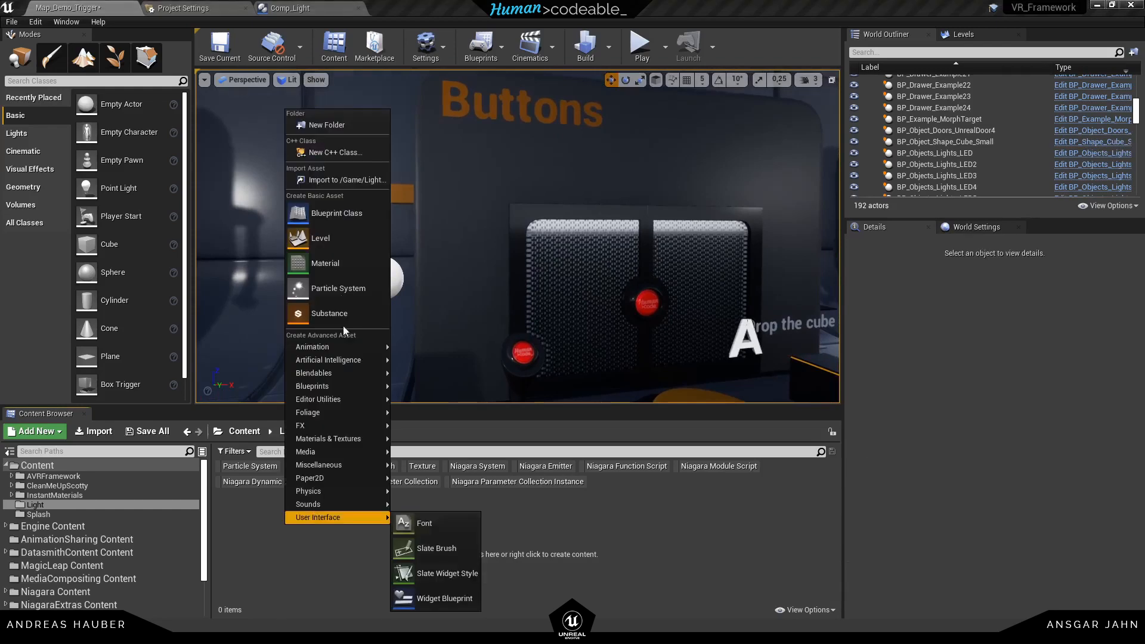
click(322, 214)
click(462, 199)
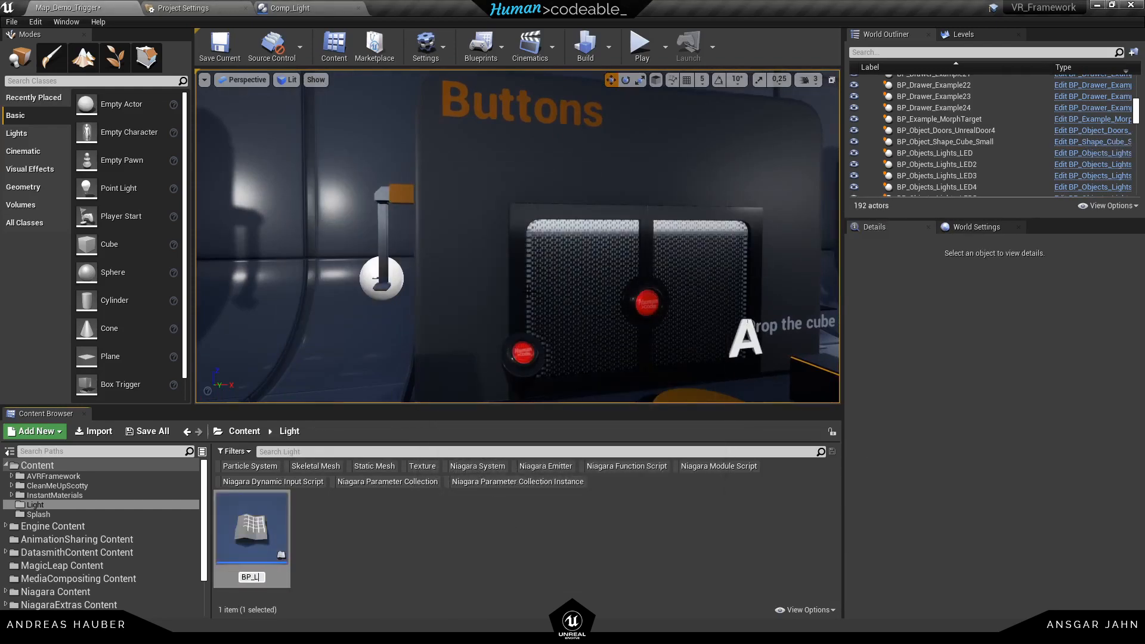
text(BP_Lightexample)
key(Return)
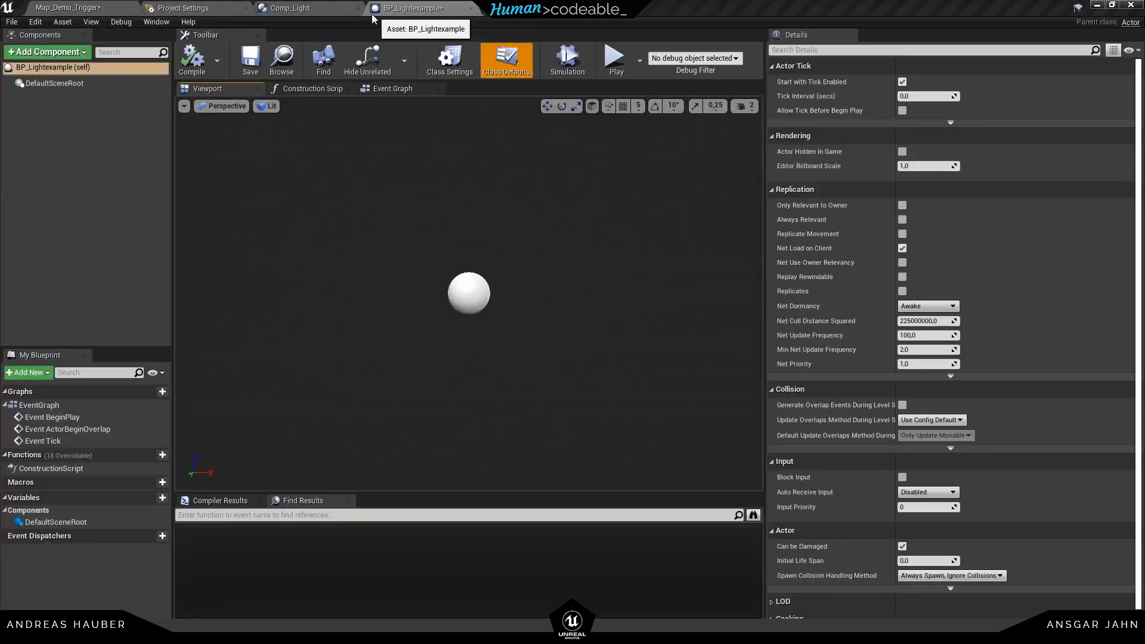
click(246, 9)
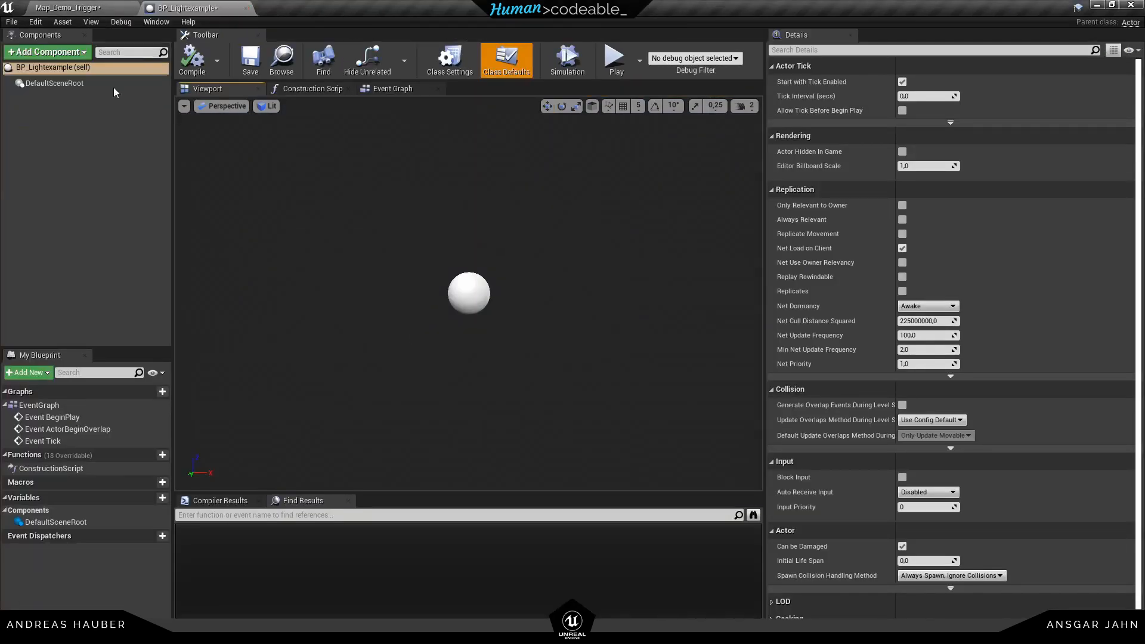
- Add a Static Mesh component named LightWall to the Blueprint and assign it the Mesh_Object_Lamp_Wall mesh
click(70, 53)
text(stat)
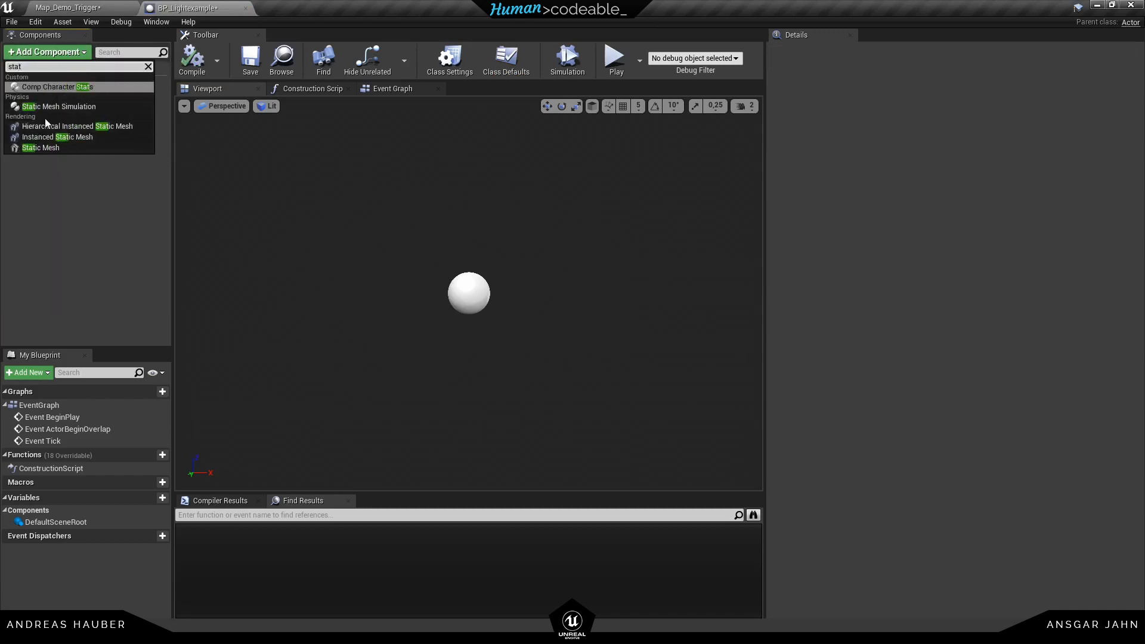
click(50, 149)
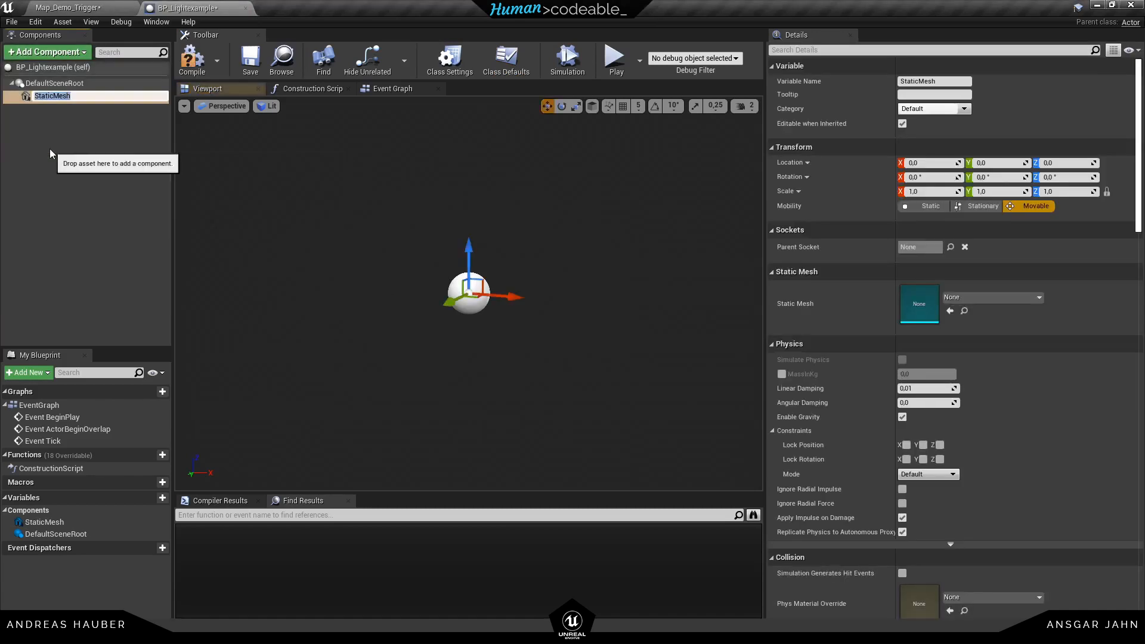
text(LightWall)
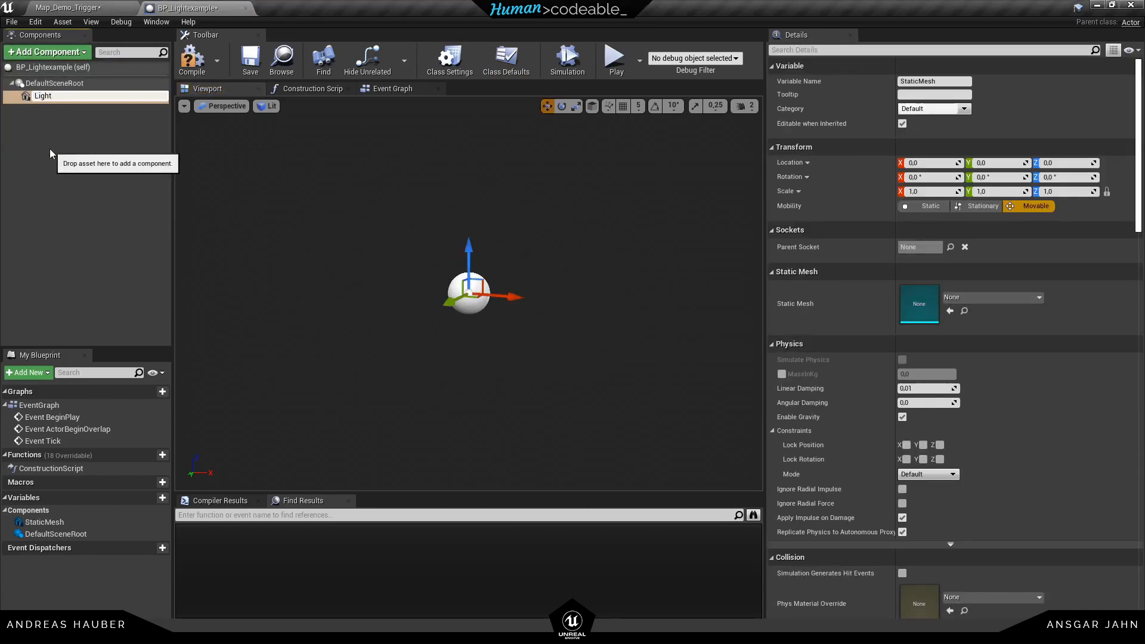
key(Return)
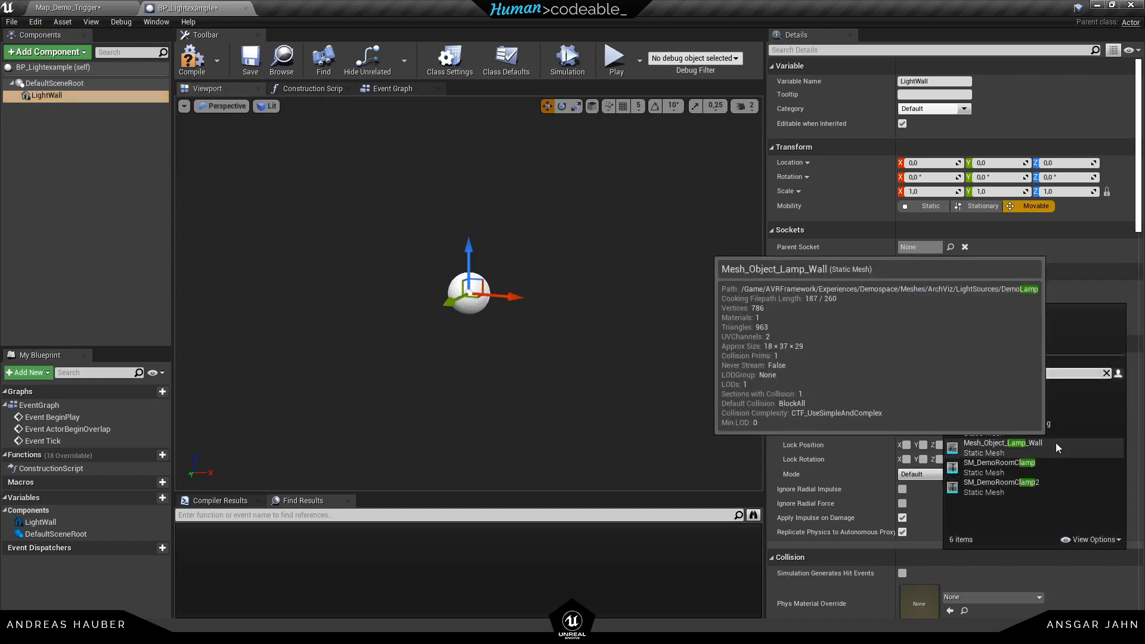
click(1056, 443)
right_drag(550, 311, 452, 292)
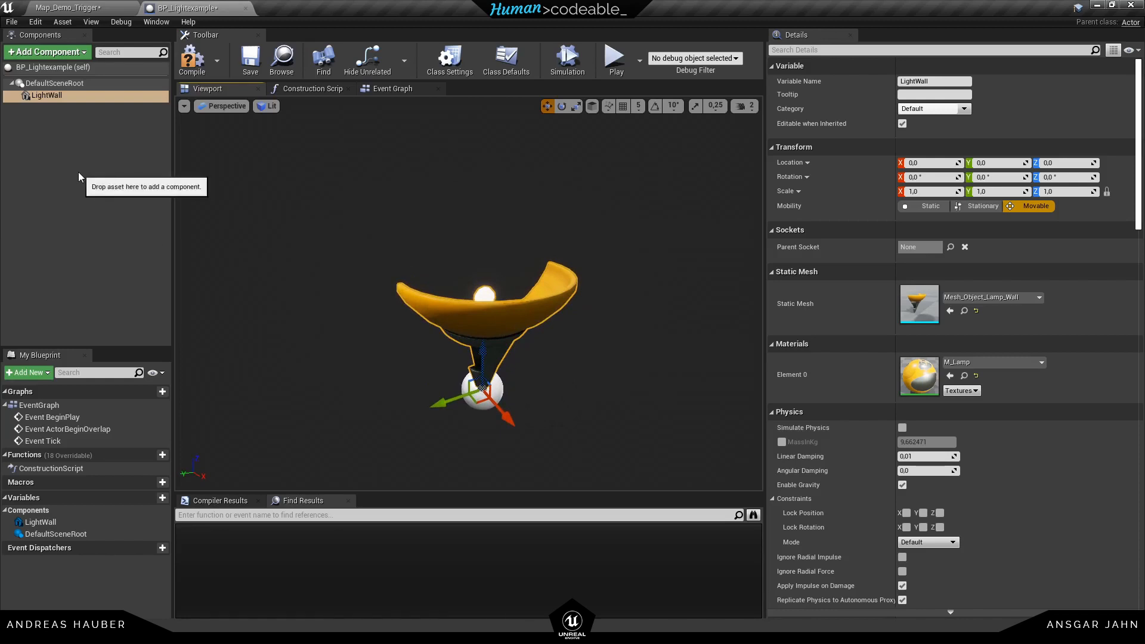
- Add a Spot Light under LightWall and position and rotate it so it shines upward out of the lamp bowl
click(66, 54)
text(ligh)
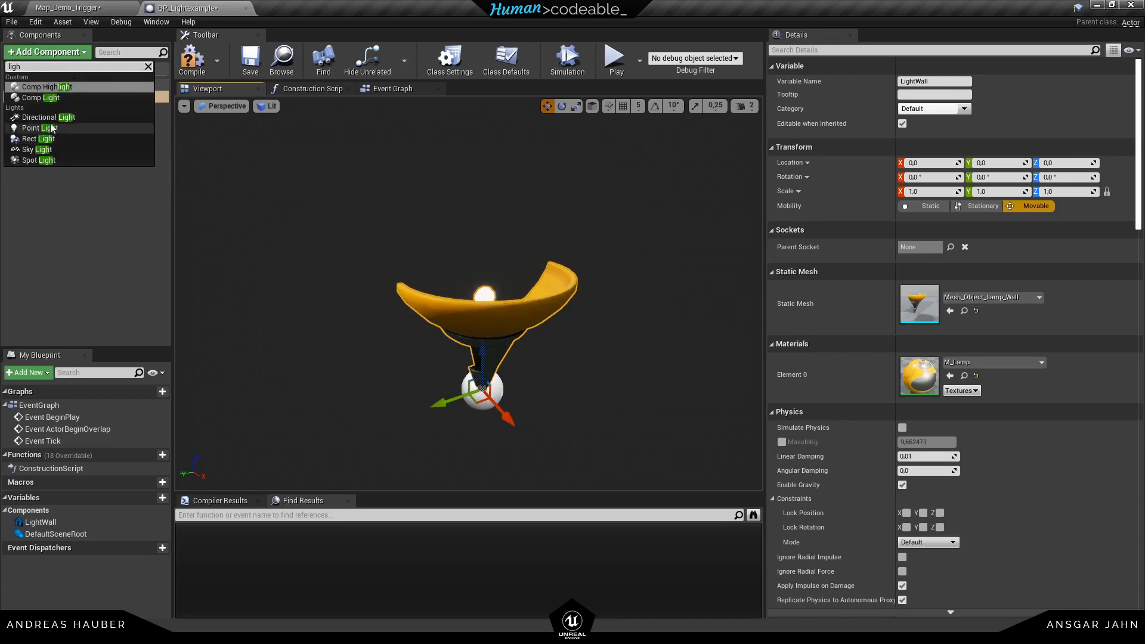
click(50, 161)
right_drag(447, 284, 456, 327)
drag(456, 327, 496, 274)
key(e)
key(w)
drag(420, 283, 485, 317)
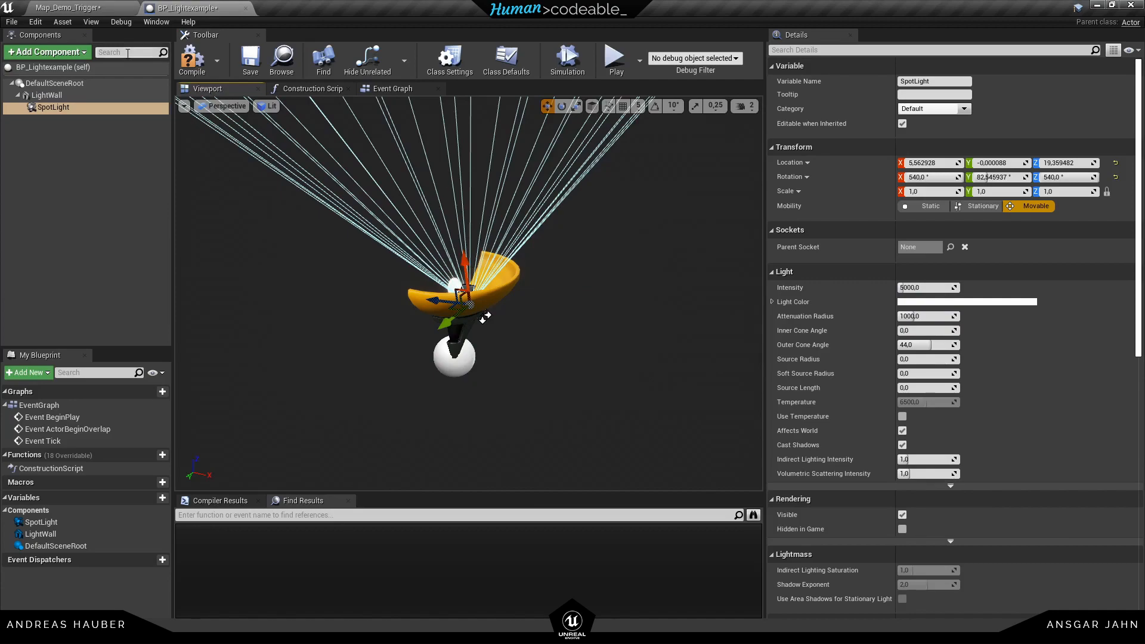
- Compile BP_Lightexample and place an instance on the Buttons display wall in the level
click(192, 57)
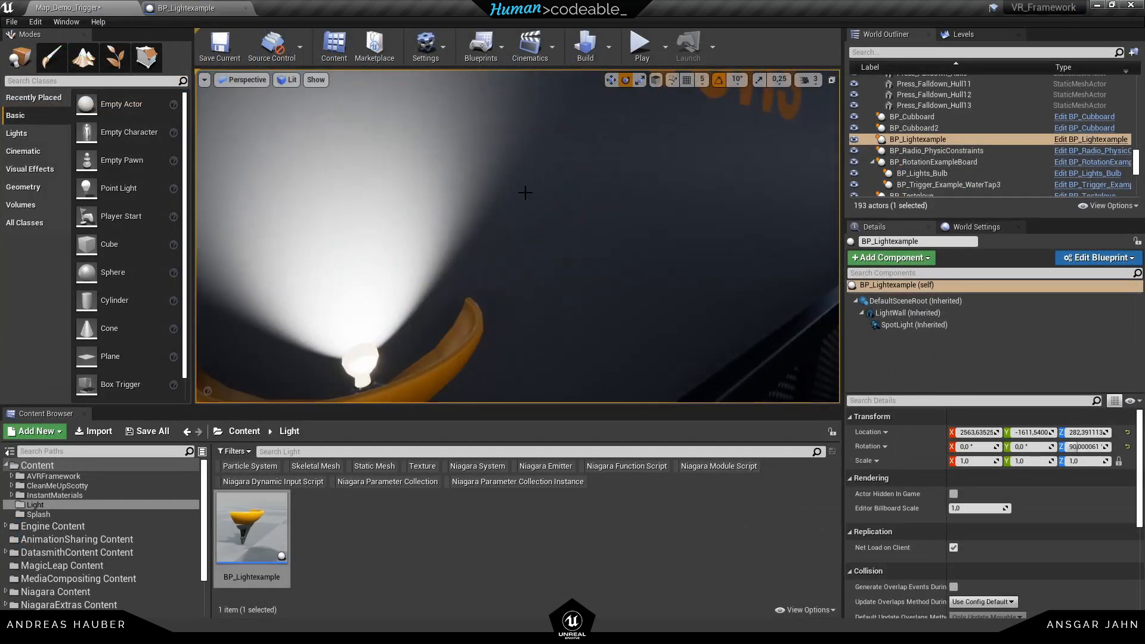
key(f)
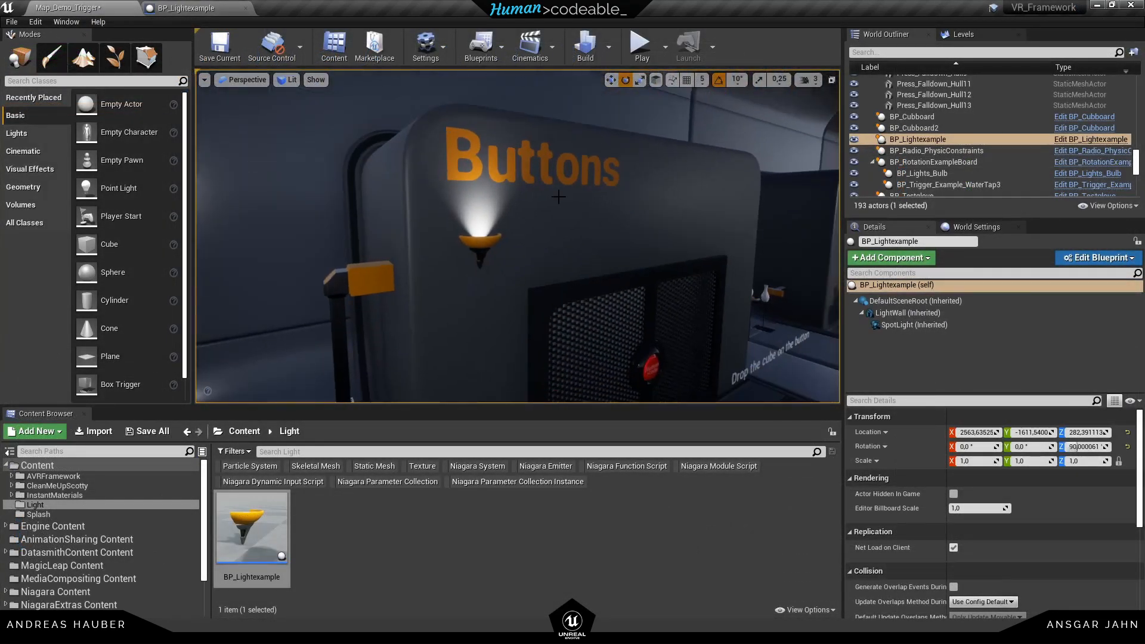
mouse_move(449, 127)
right_down()
mouse_move(537, 263)
mouse_move(449, 128)
right_up()
- Add a Comp Listen To Trigger component to the BP_Lightexample Blueprint, keeping its default name
click(198, 8)
click(50, 137)
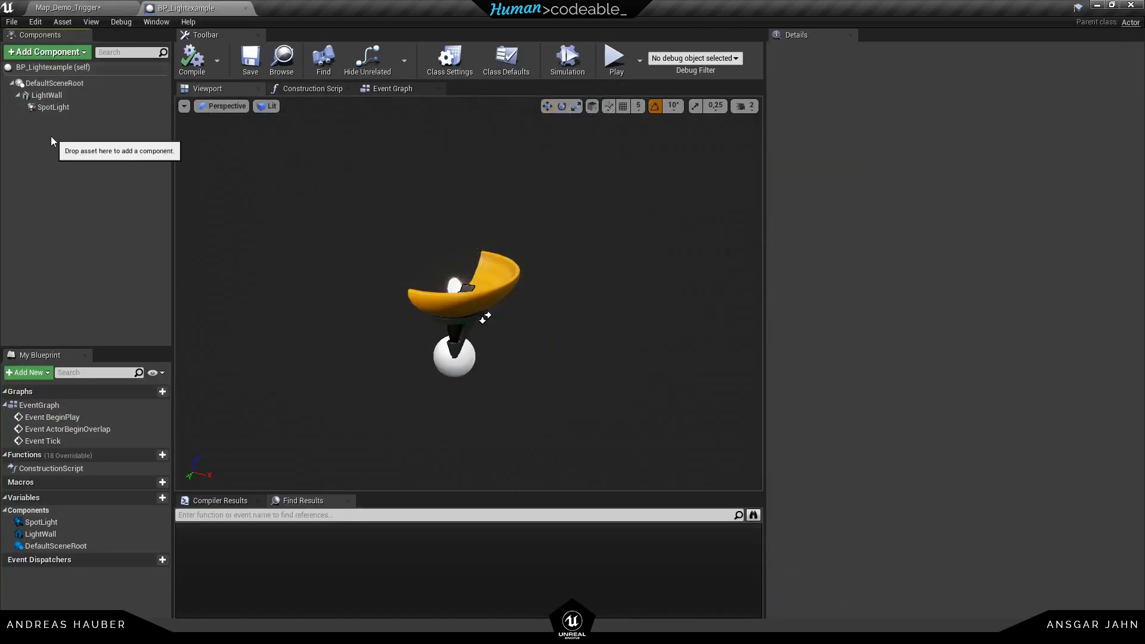
click(55, 54)
text(lis)
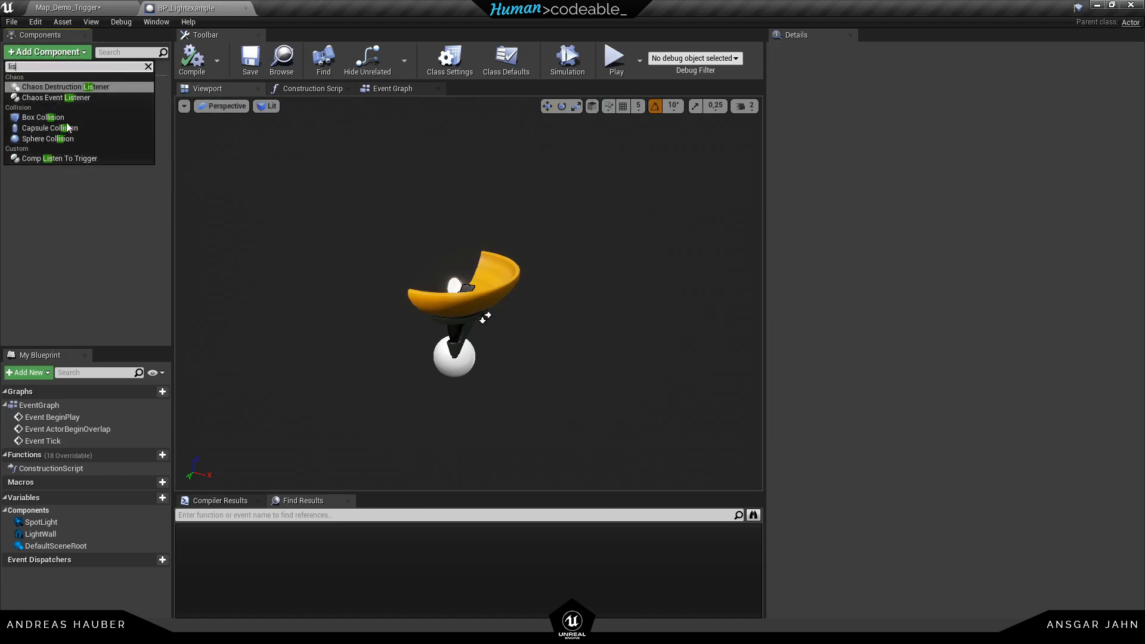
click(83, 158)
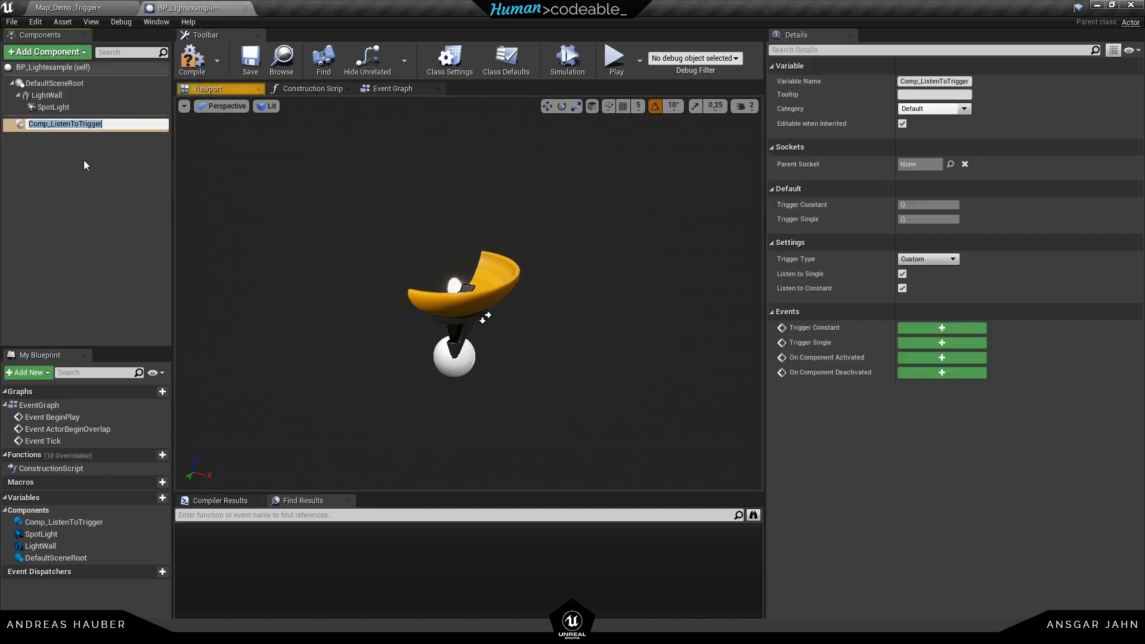
key(Return)
- Turn off Listen to Constant for Comp_ListenToTrigger and set its Trigger Type to Light
click(70, 124)
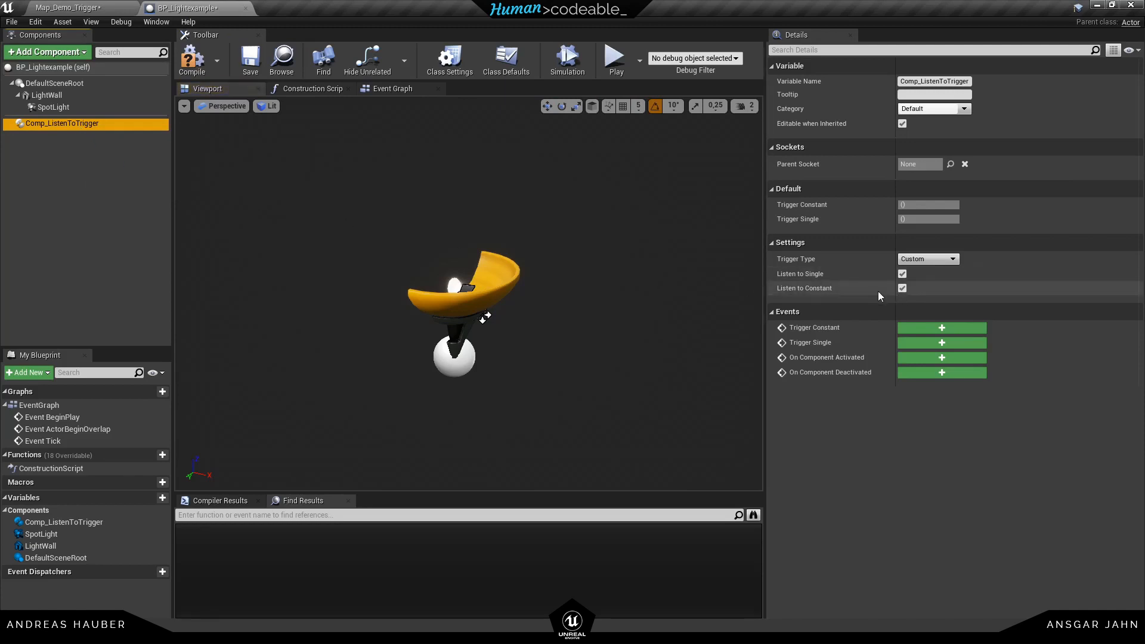
click(903, 290)
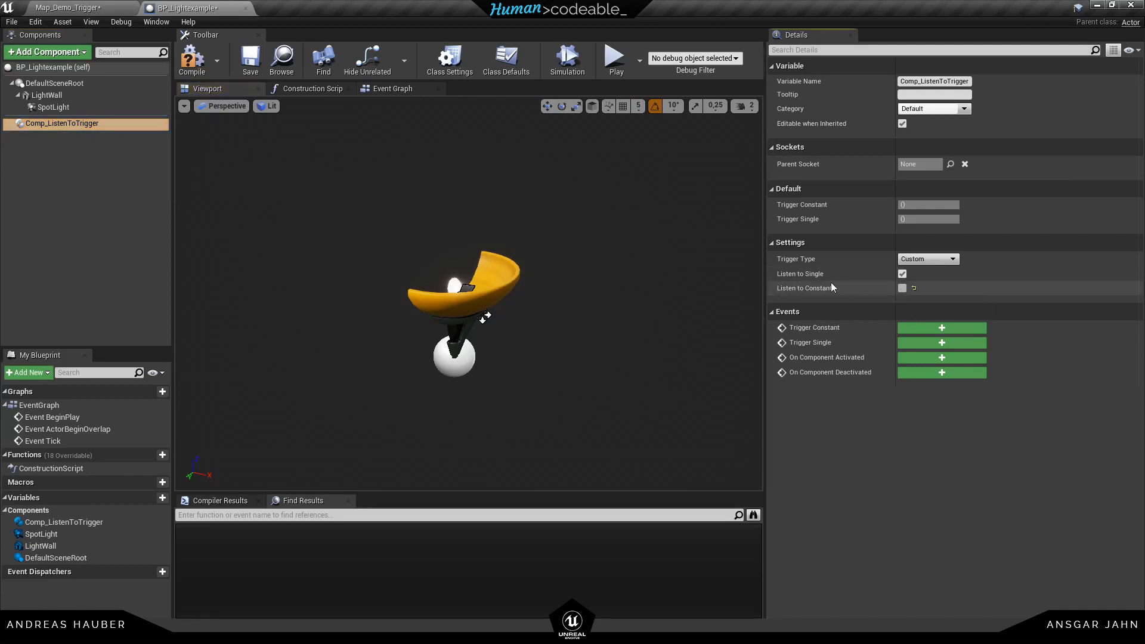
click(912, 285)
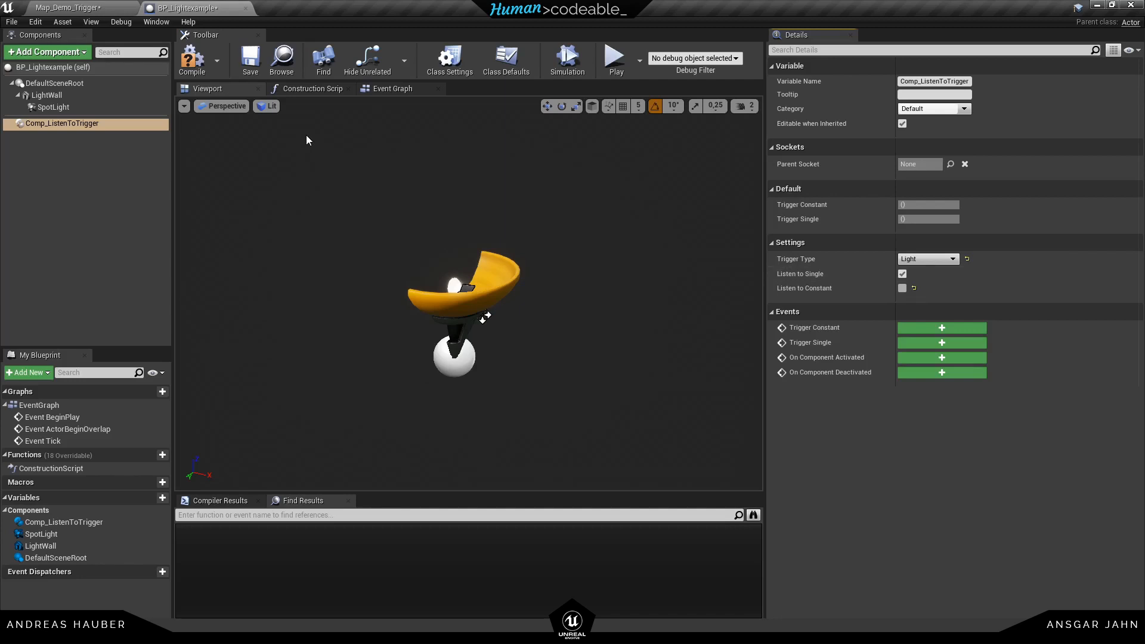
- Add a Comp Light component to the BP_Lightexample Blueprint
click(76, 148)
click(71, 52)
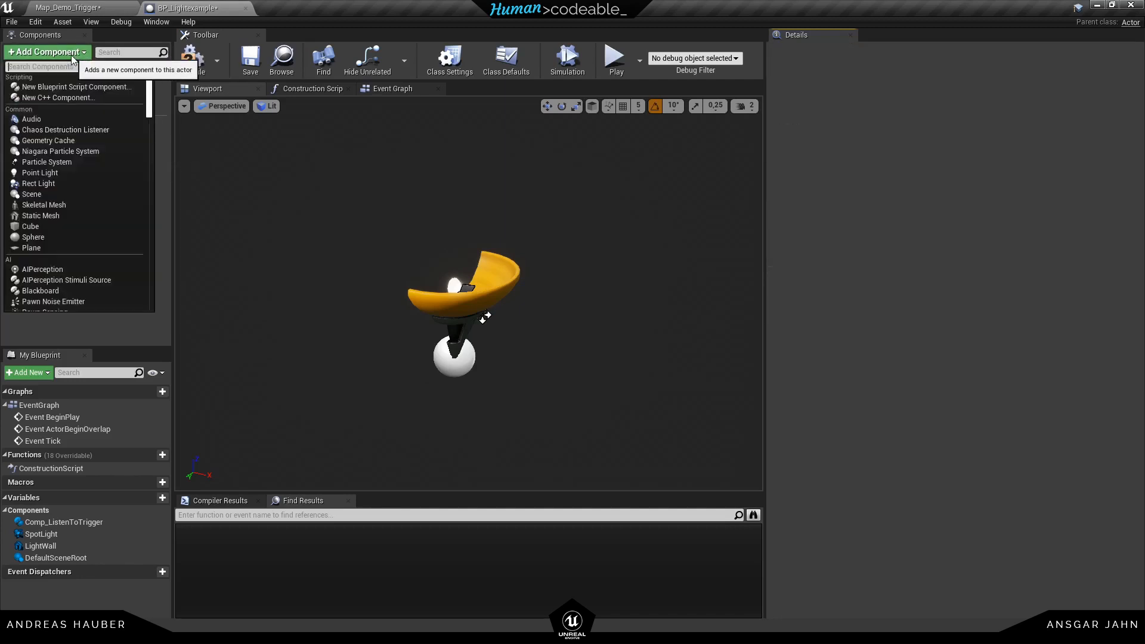
text(ligh)
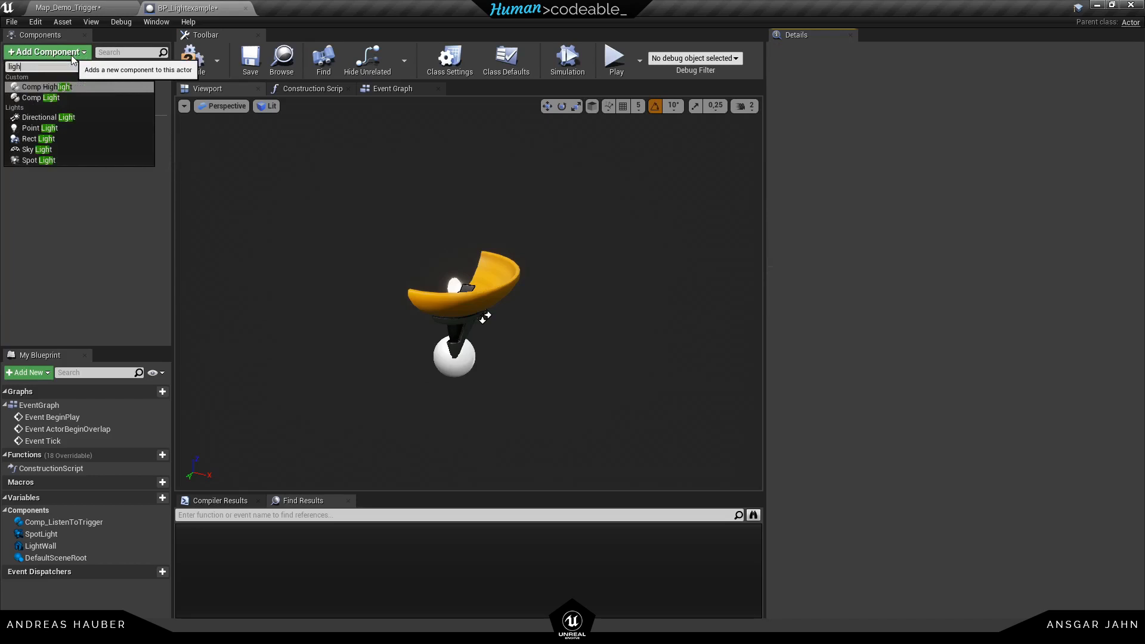
click(68, 98)
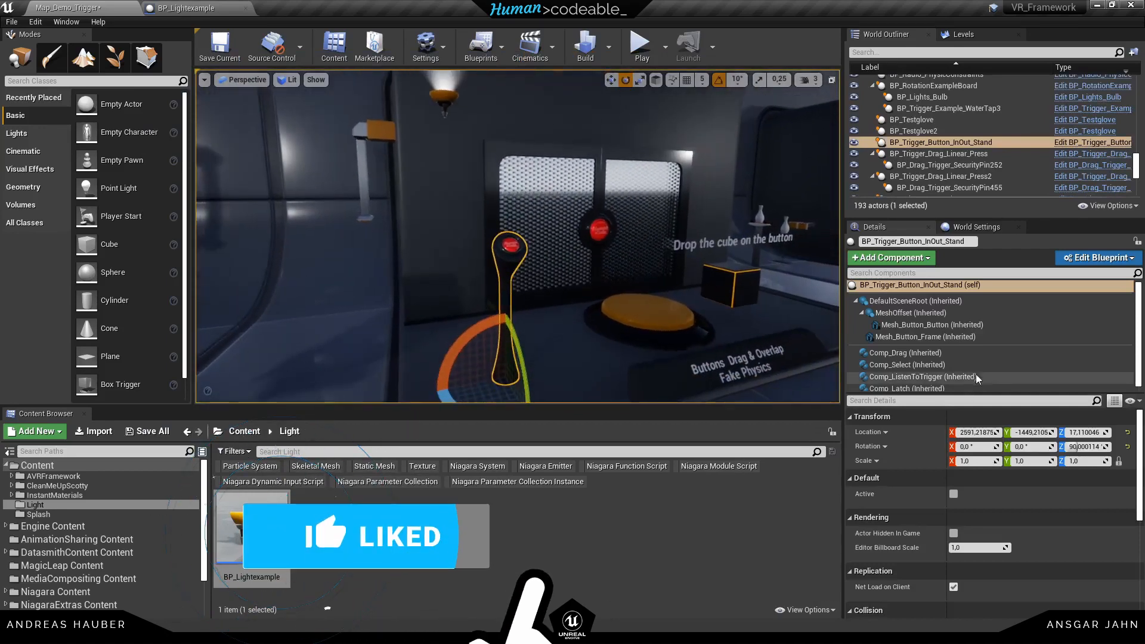
- In the stand button's Comp_Drag, add one Actors to Trigger element and pick the BP_Lightexample lamp in the level for it
click(947, 354)
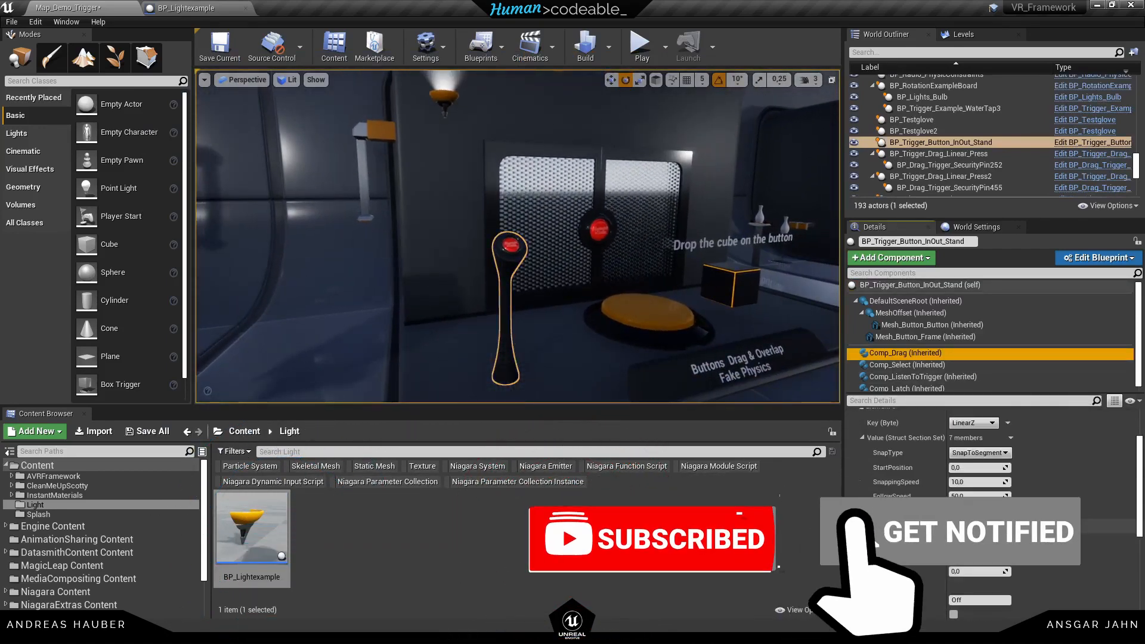
scroll(1045, 526, down, 5)
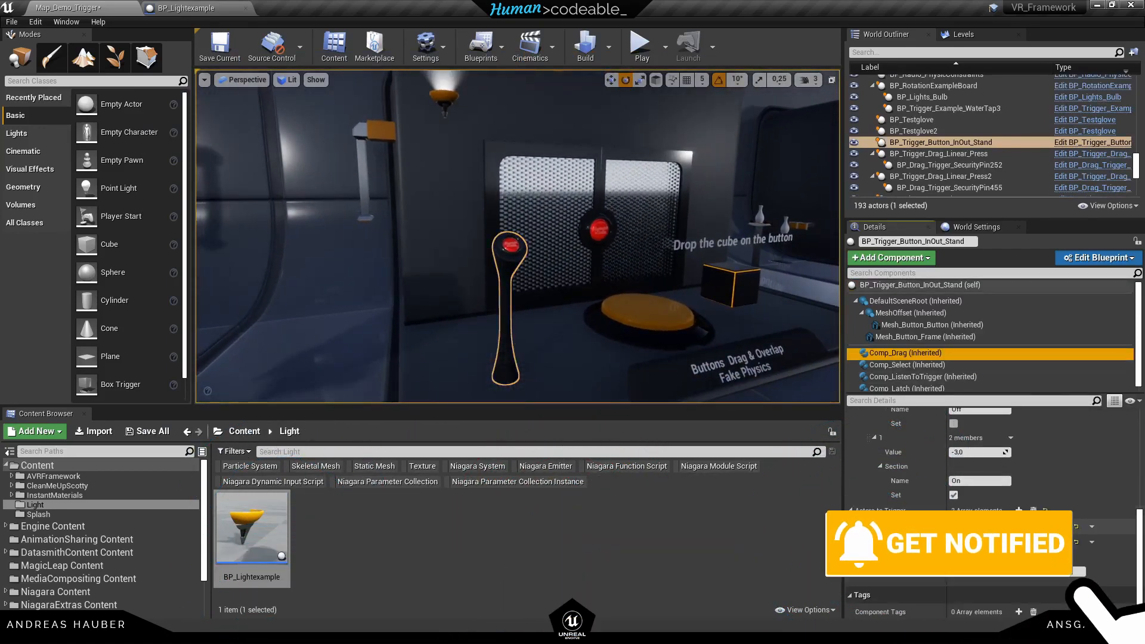
click(1033, 502)
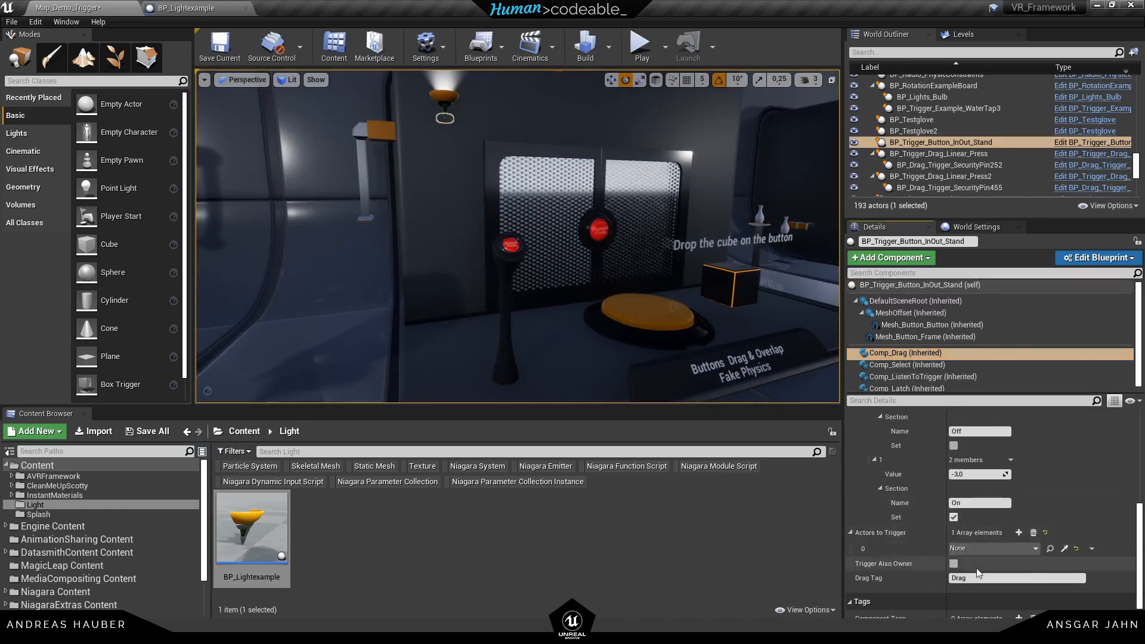
click(1065, 548)
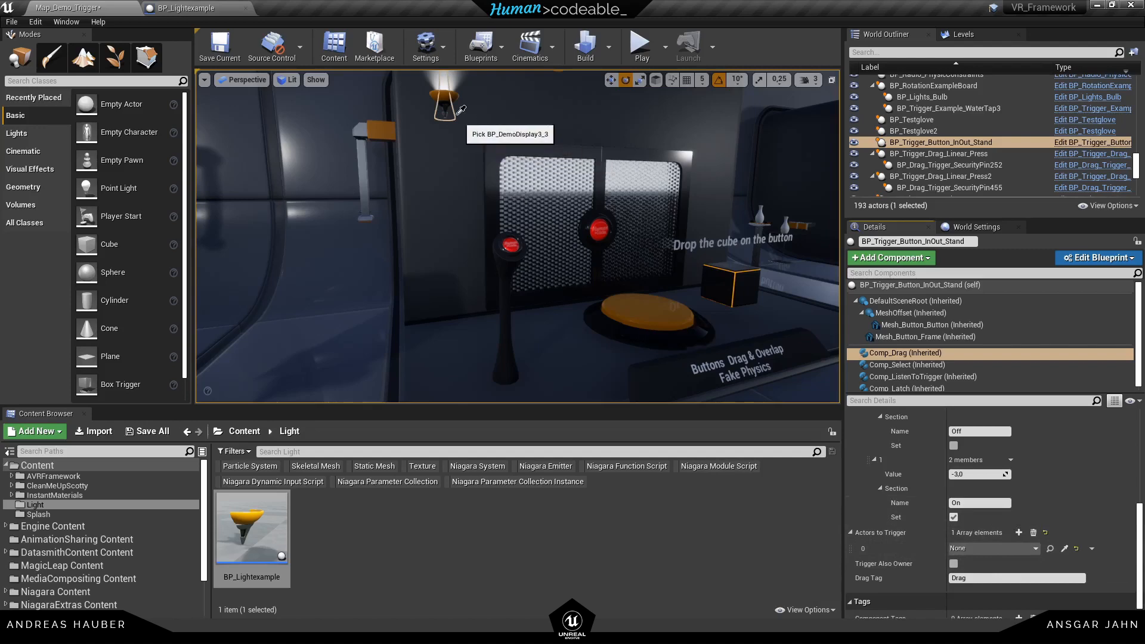
click(441, 89)
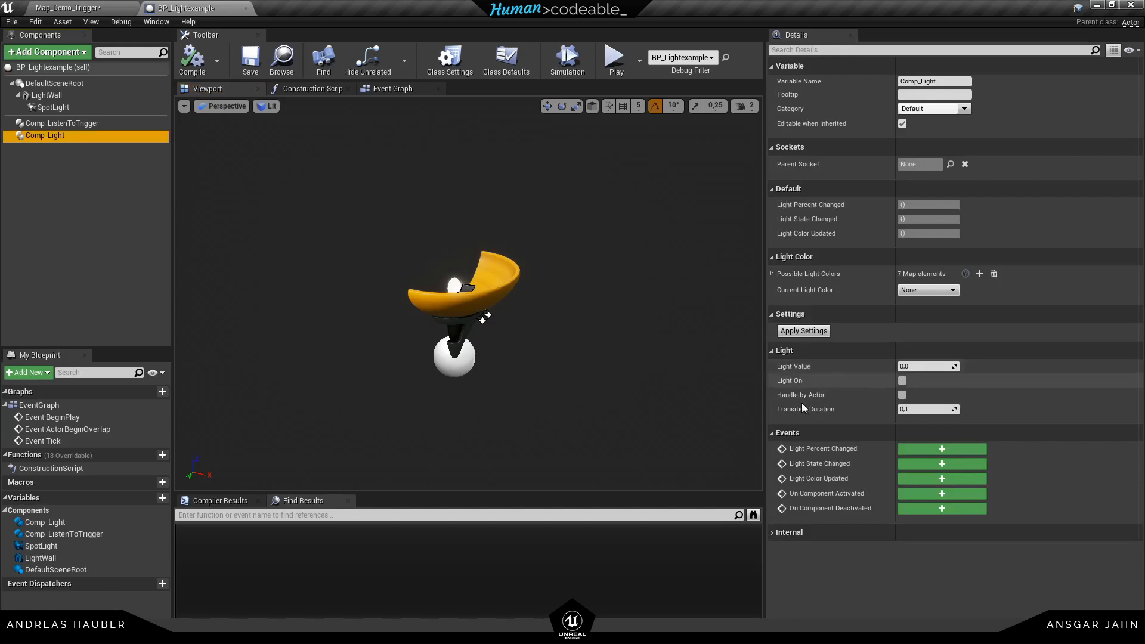
- Set Comp_Light's Light Value to 5000 in BP_Lightexample, then compile and save the Blueprint
click(948, 365)
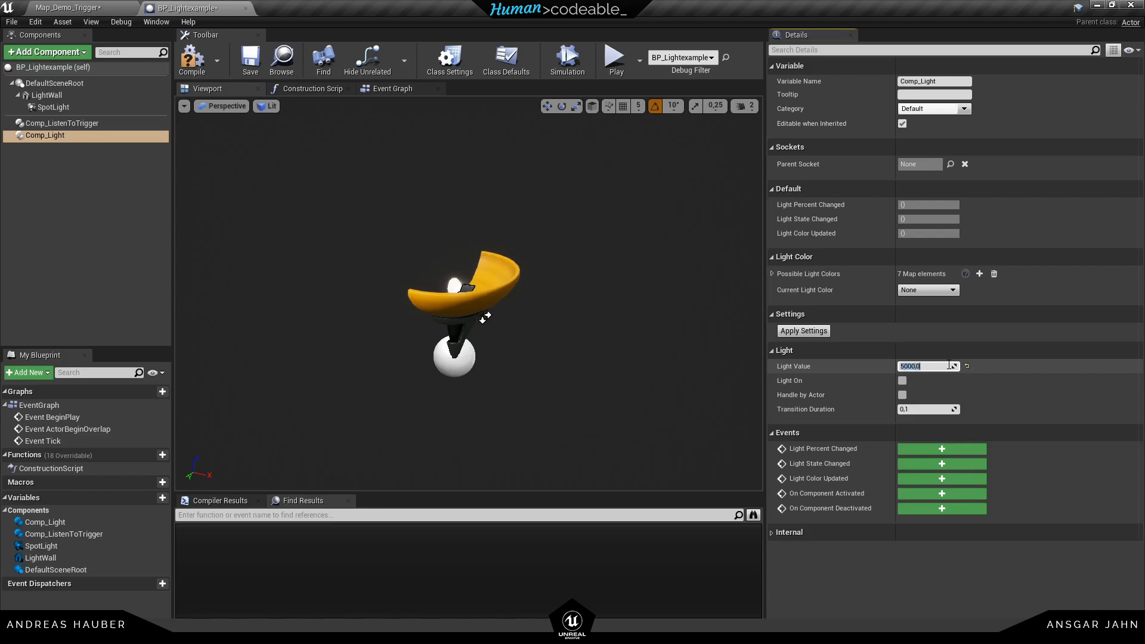
click(201, 67)
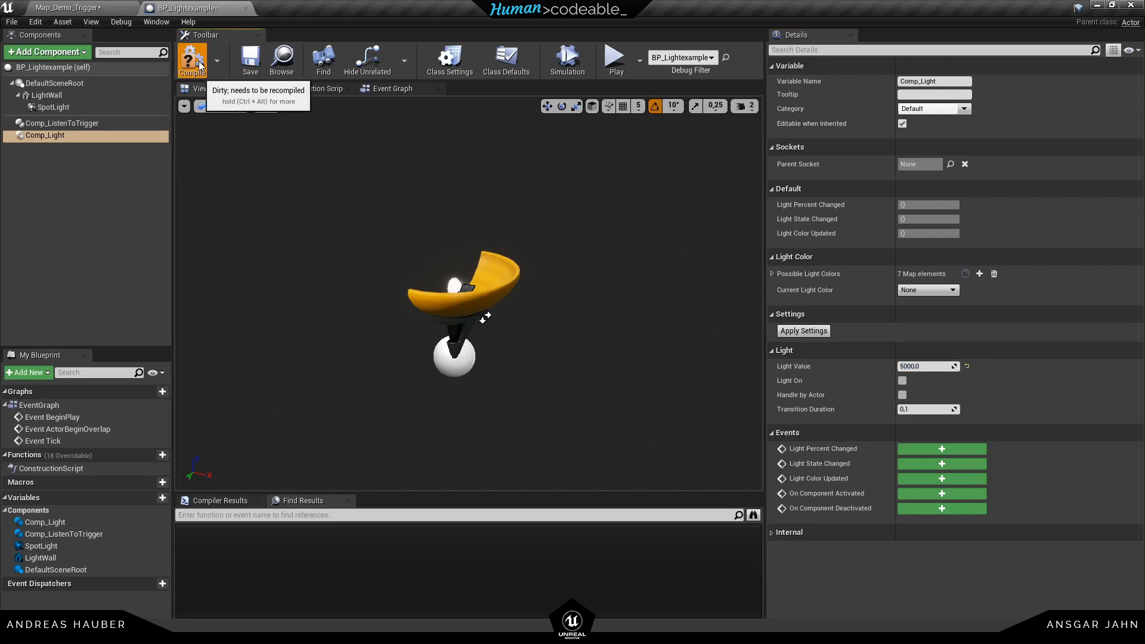
click(250, 62)
- Play-test the Map_Demo_Trigger level, operate the stand button several times to check the lamp, and end the session
click(99, 8)
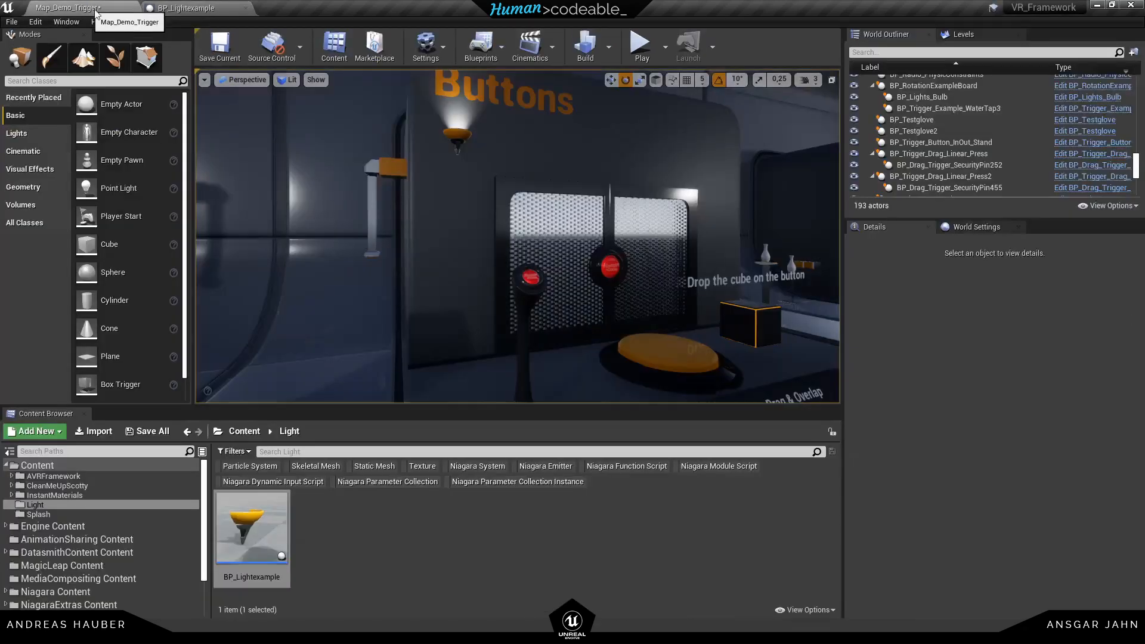
click(640, 50)
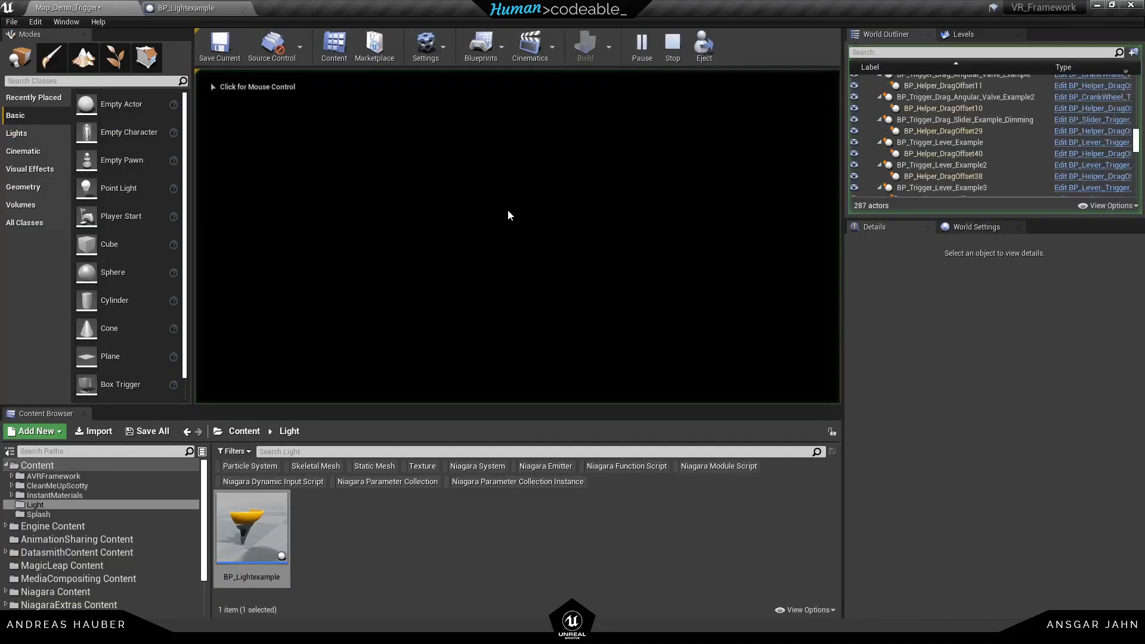
click(513, 222)
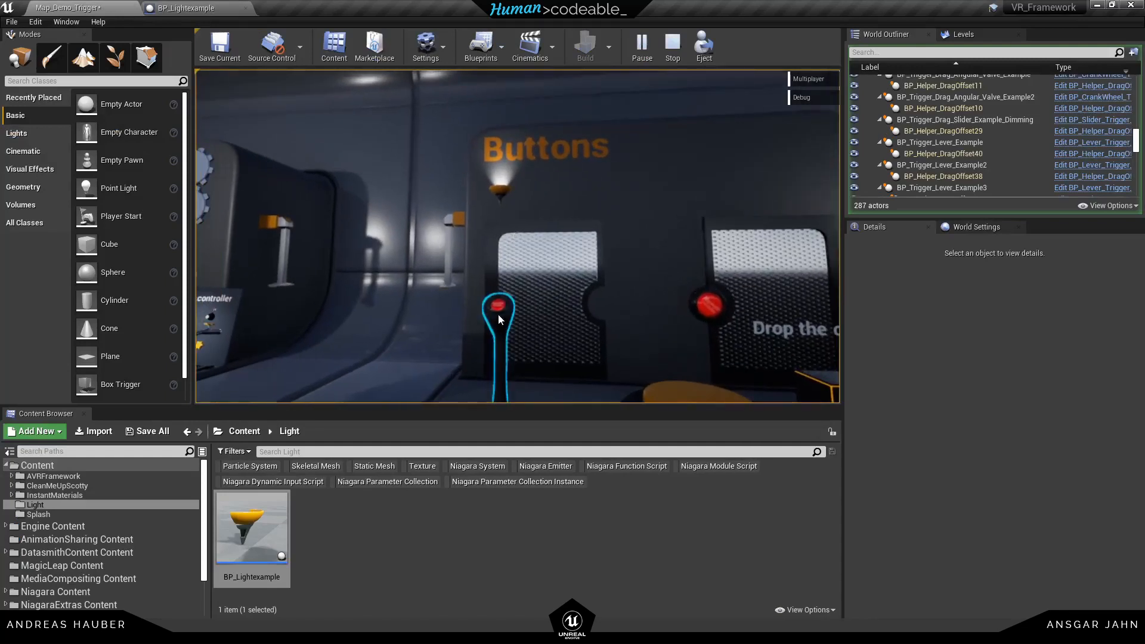
click(499, 313)
click(498, 314)
click(498, 313)
click(499, 314)
click(498, 313)
key(Escape)
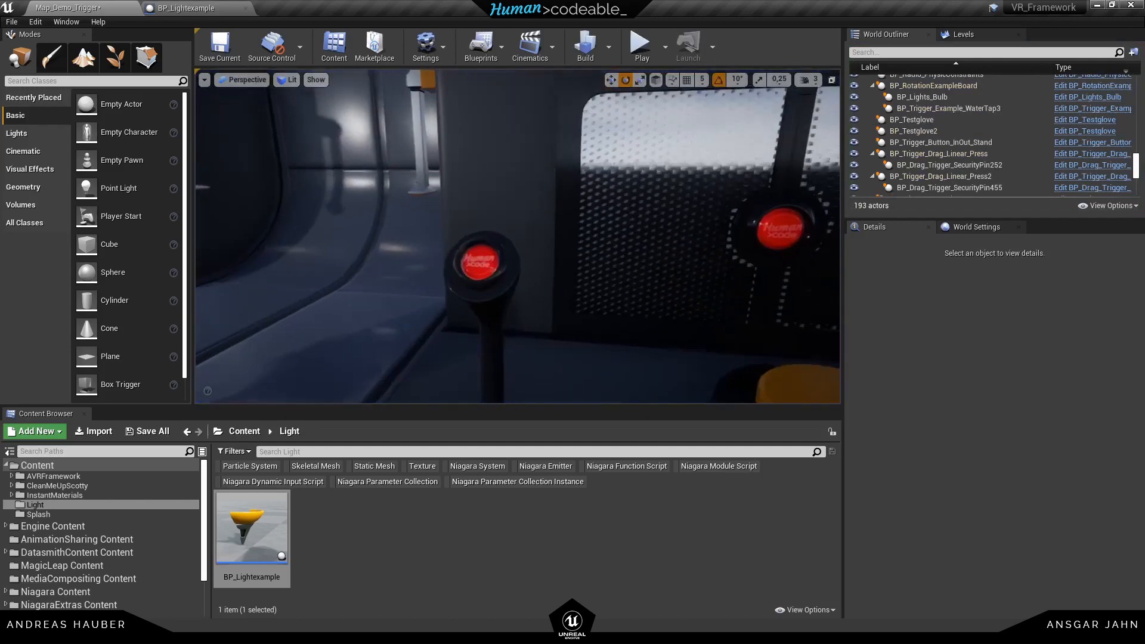
- Apply the Comp_Light settings on the BP_Lightexample lamp placed in the level
mouse_move(498, 298)
right_down()
mouse_move(501, 226)
mouse_move(493, 278)
right_up()
key(s)
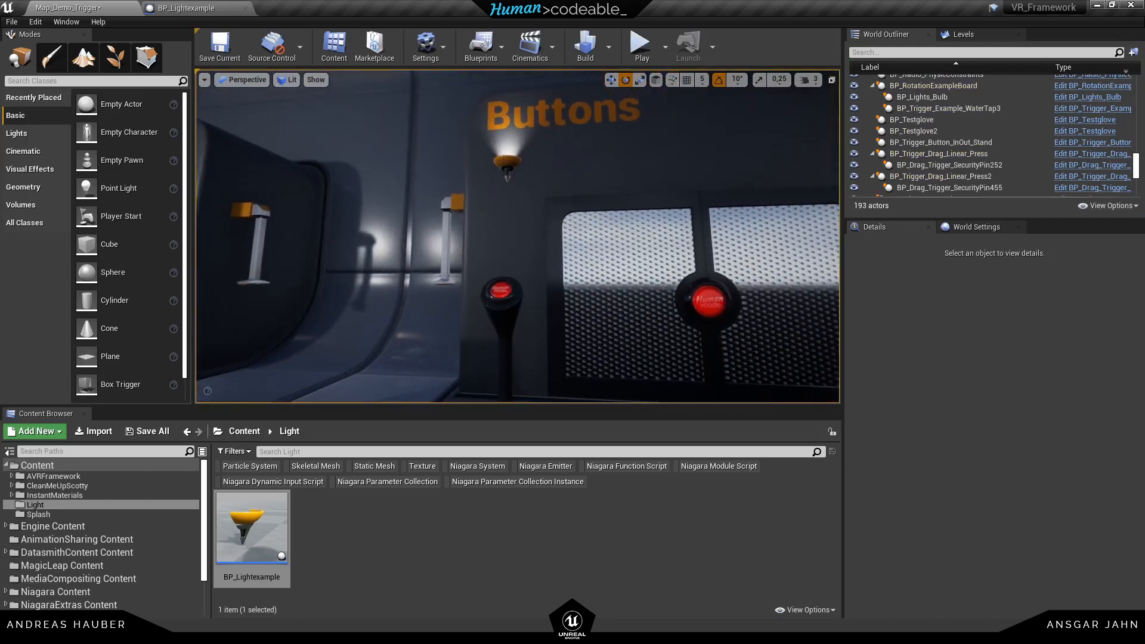
click(505, 161)
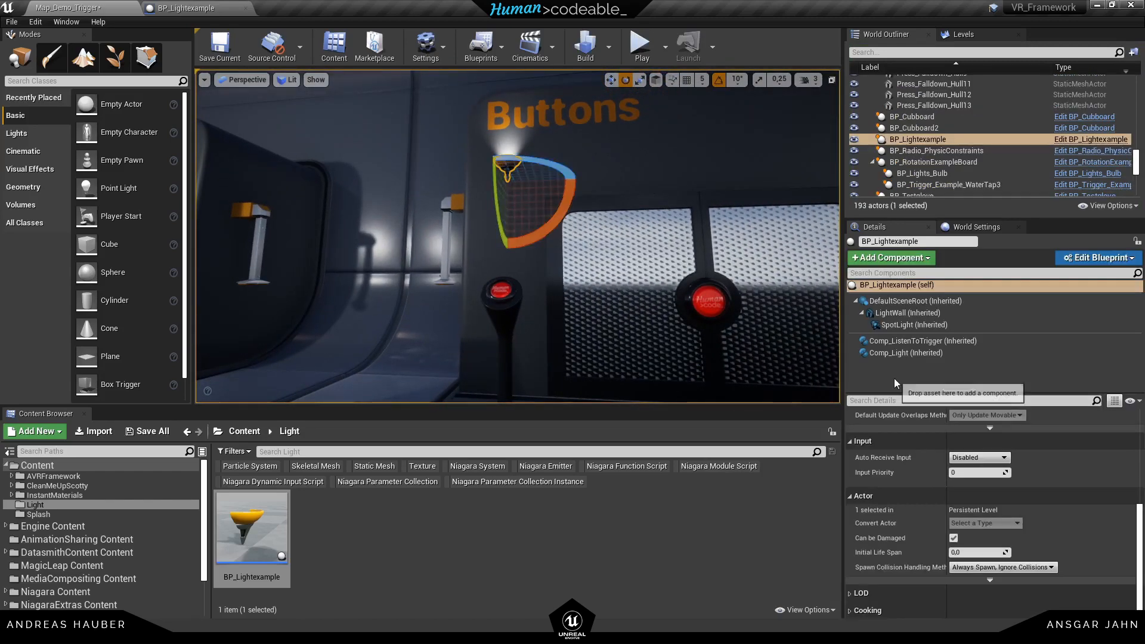
click(921, 353)
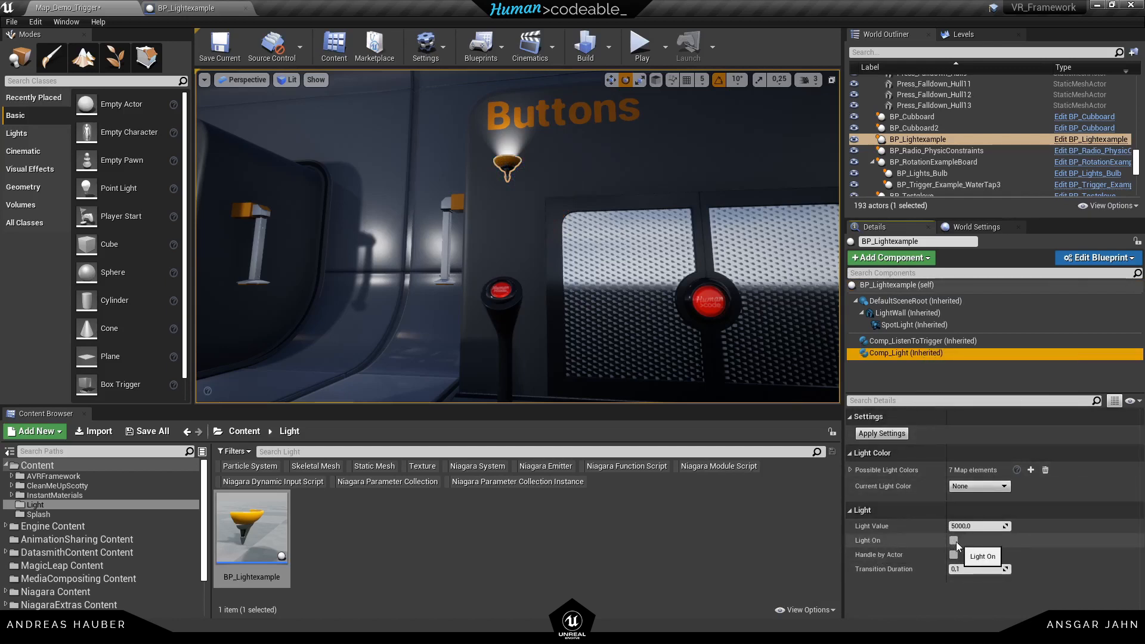
click(881, 433)
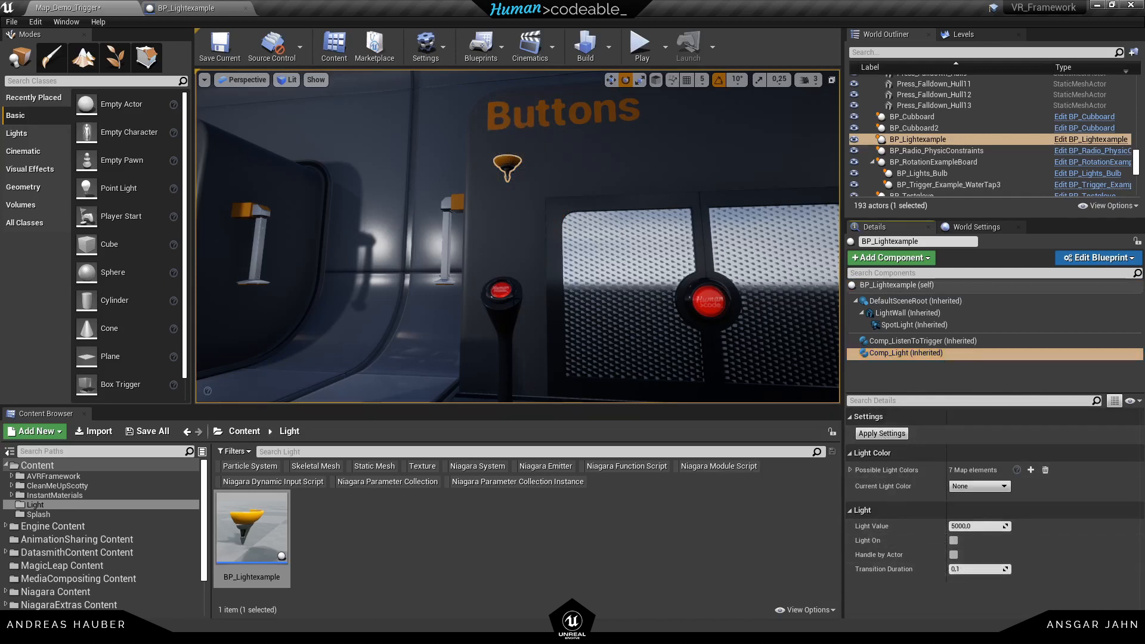
- Play the level again, switch the wall lamp on and off with the stand button, and stop playing
click(640, 44)
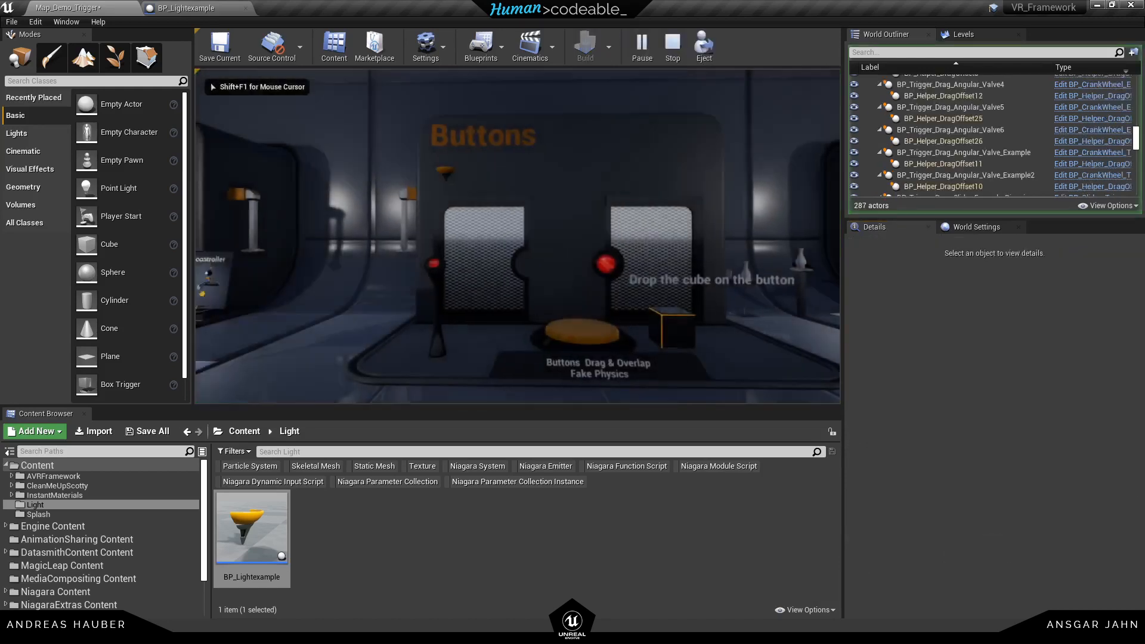
click(523, 311)
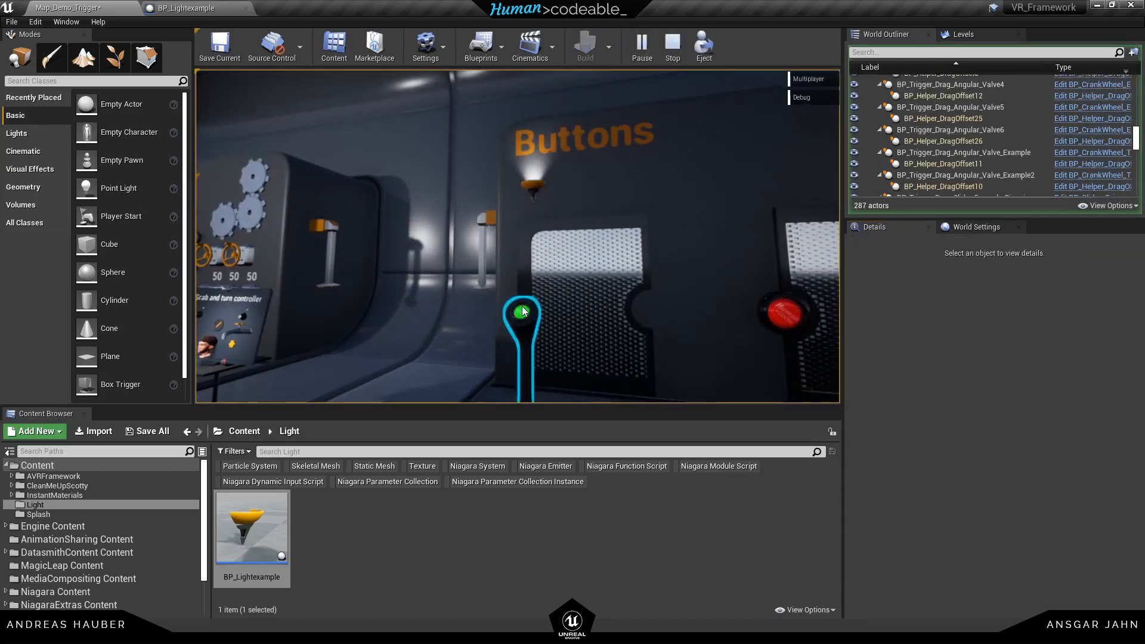
click(523, 311)
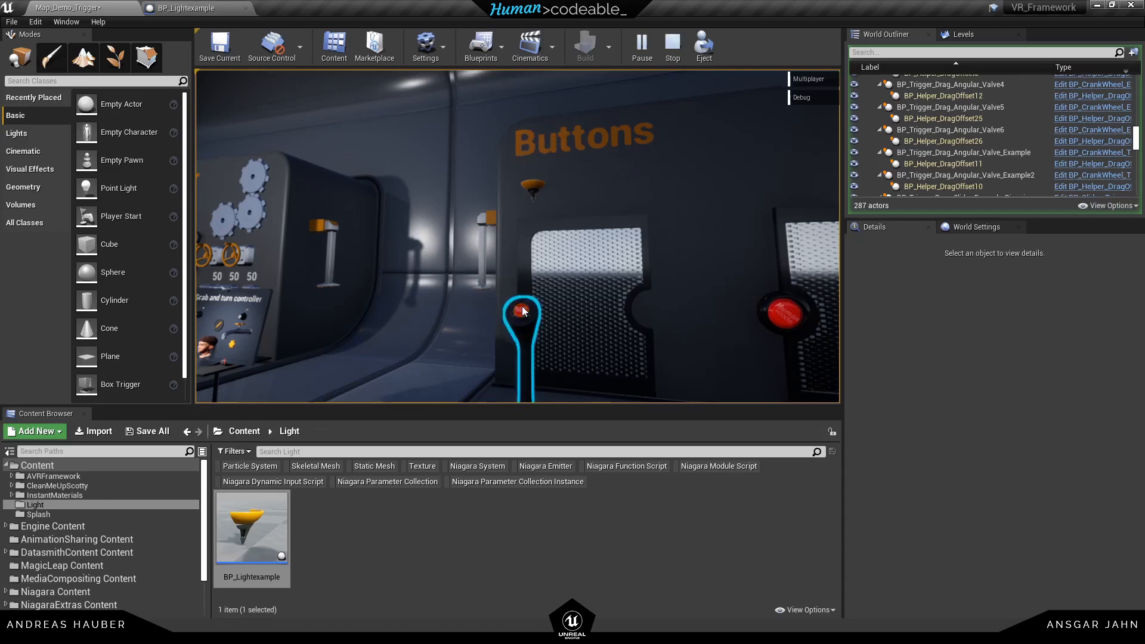
click(522, 311)
key(Escape)
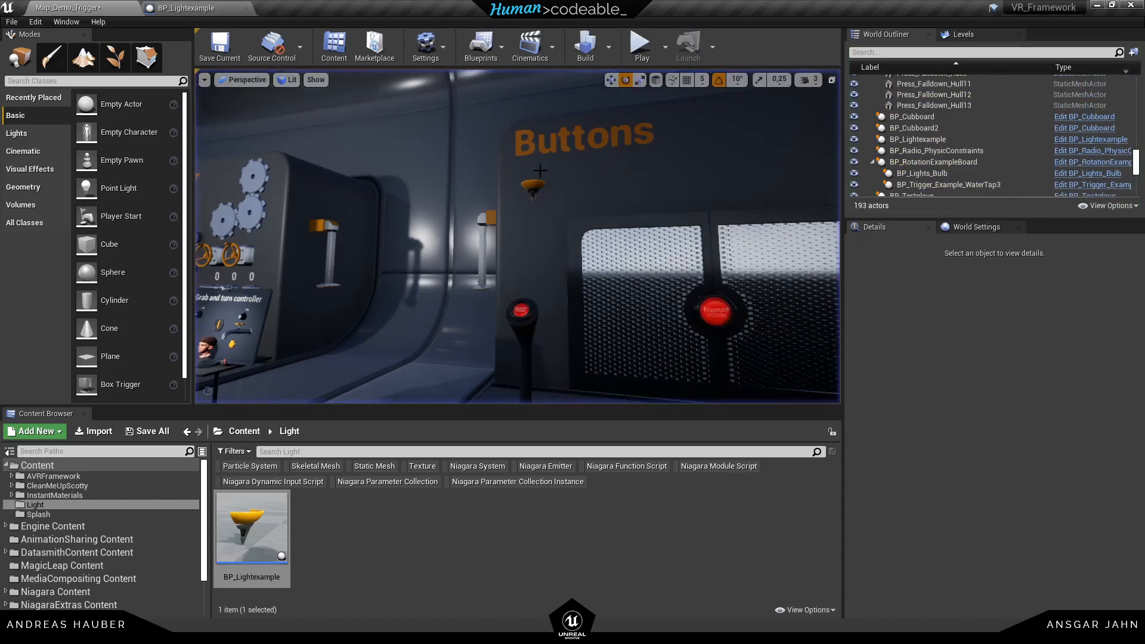
- Set Comp_Light's Transition Duration to 1.0 in BP_Lightexample, then compile and save the Blueprint
click(186, 8)
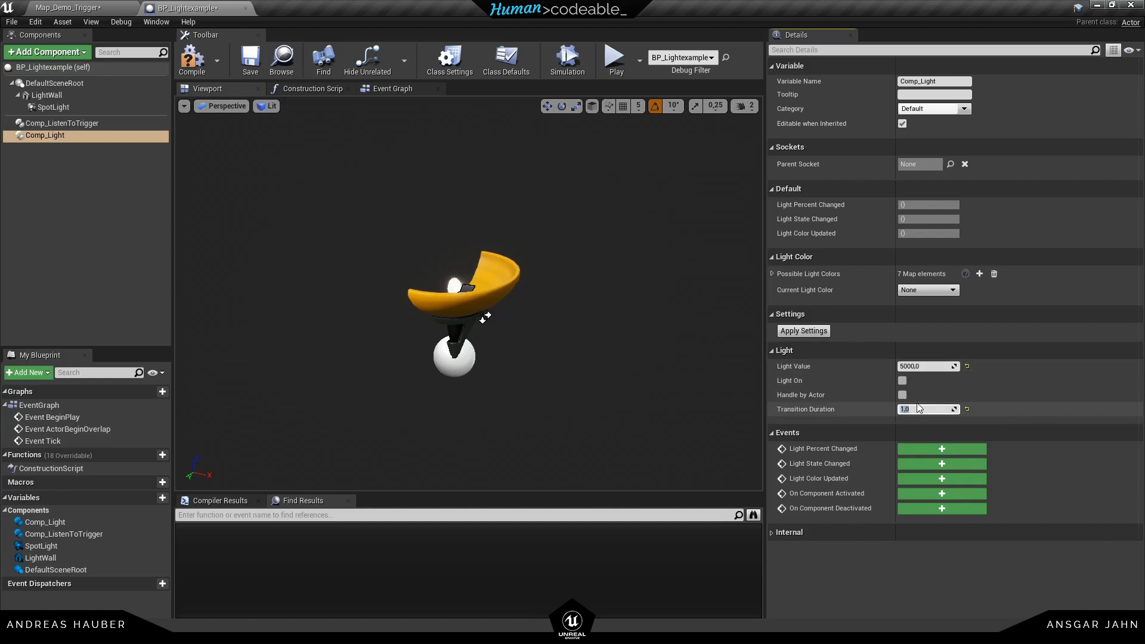
click(196, 59)
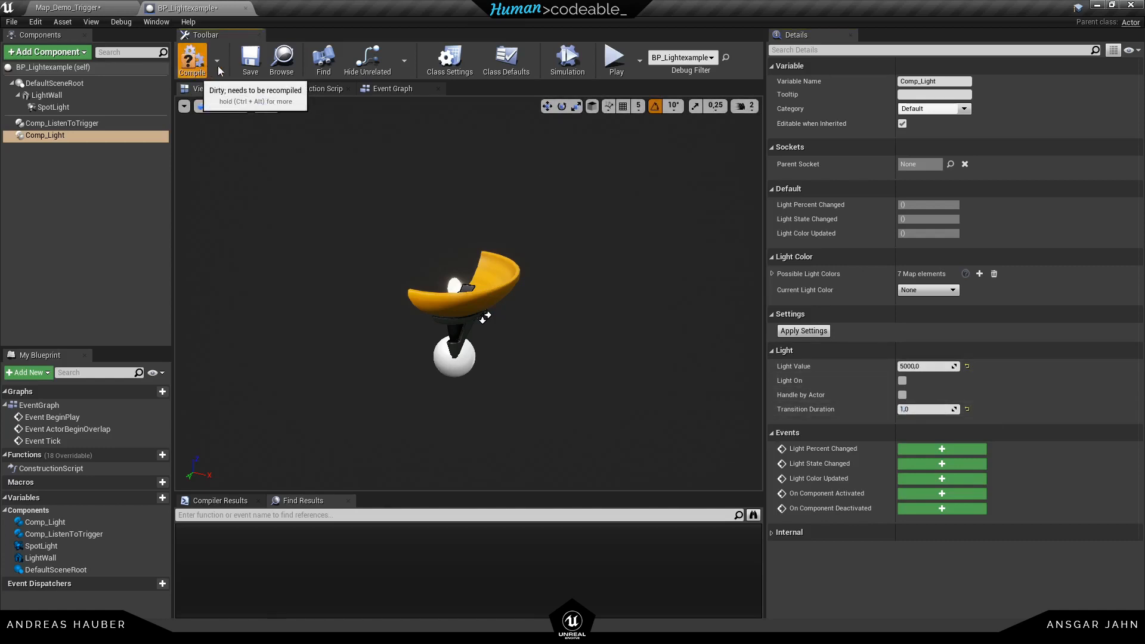
click(251, 61)
- Play the demo map in full screen and toggle the stand button to check the lamp's fade duration
click(111, 6)
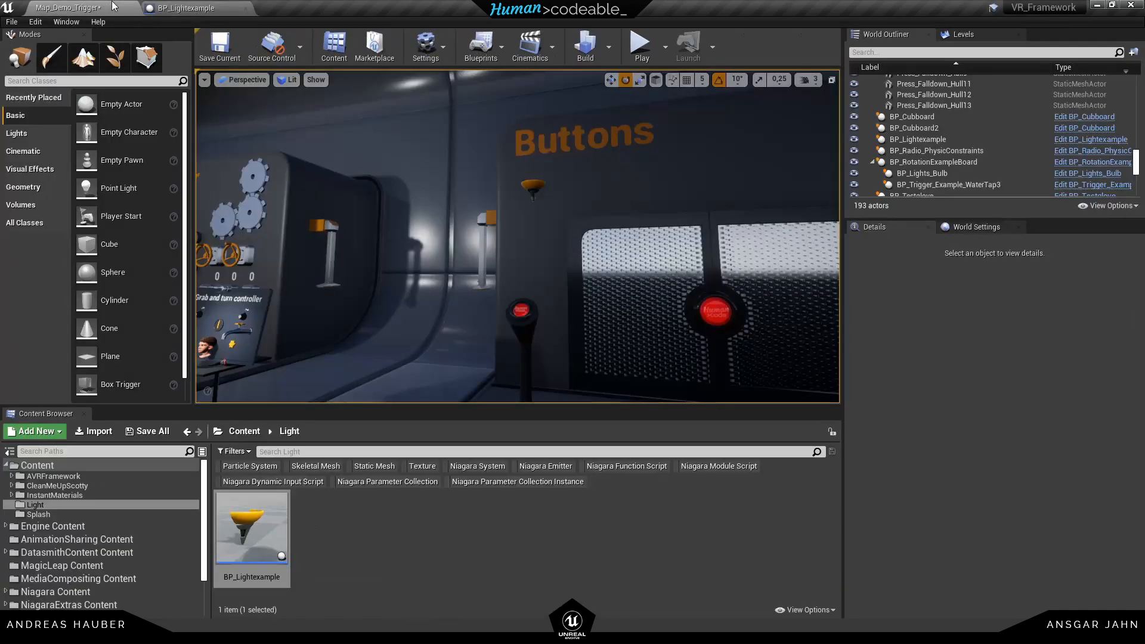
click(641, 44)
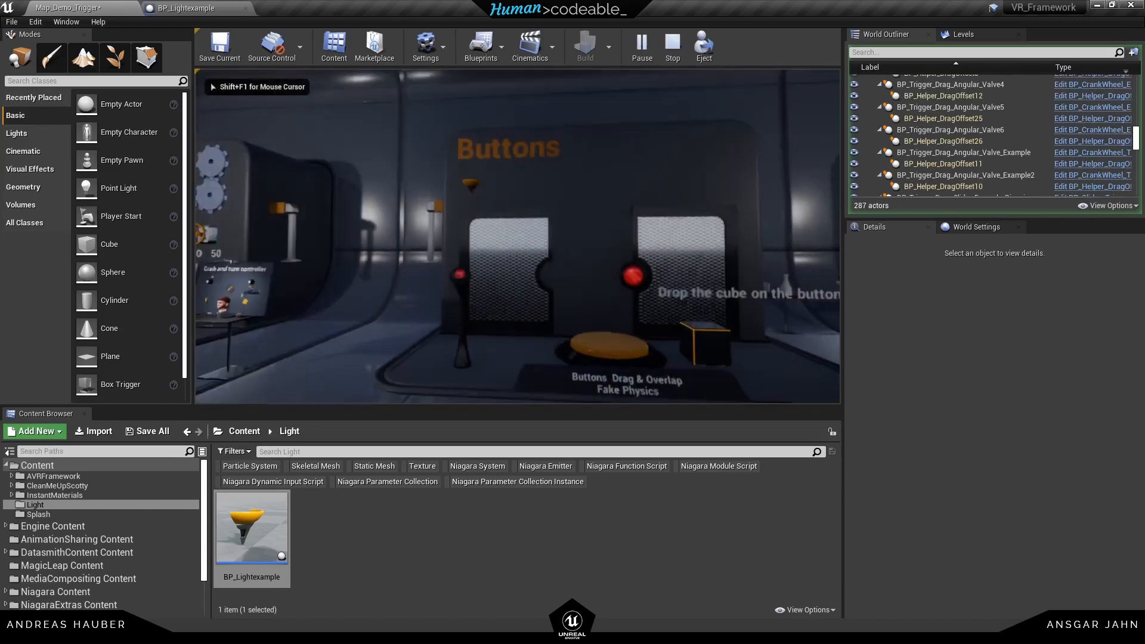
key(F11)
click(517, 237)
key(w)
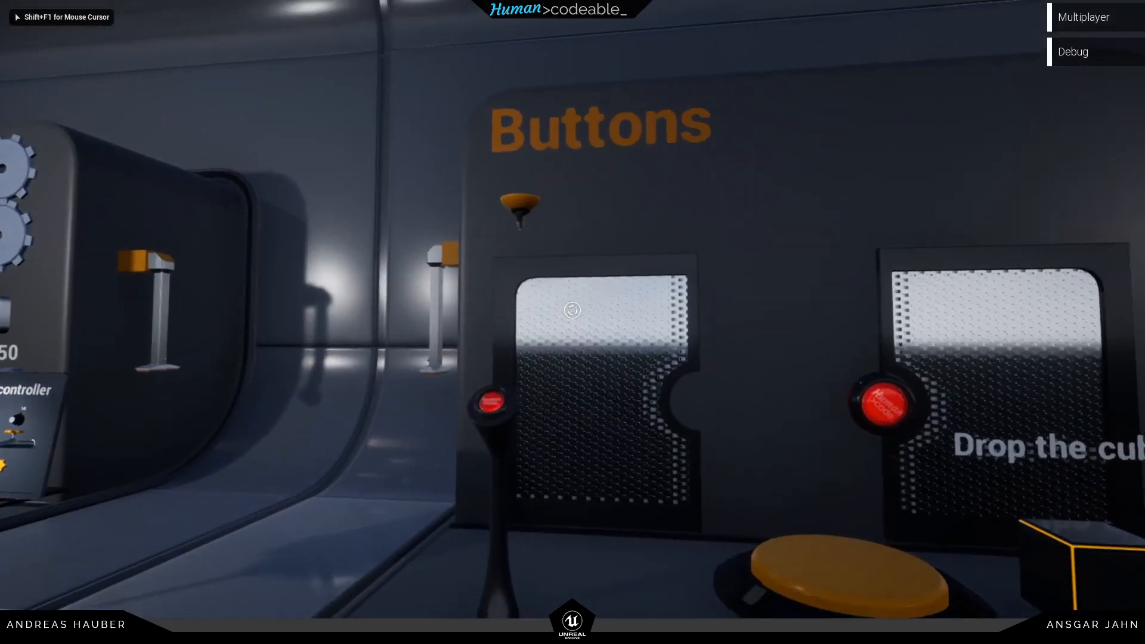
click(492, 408)
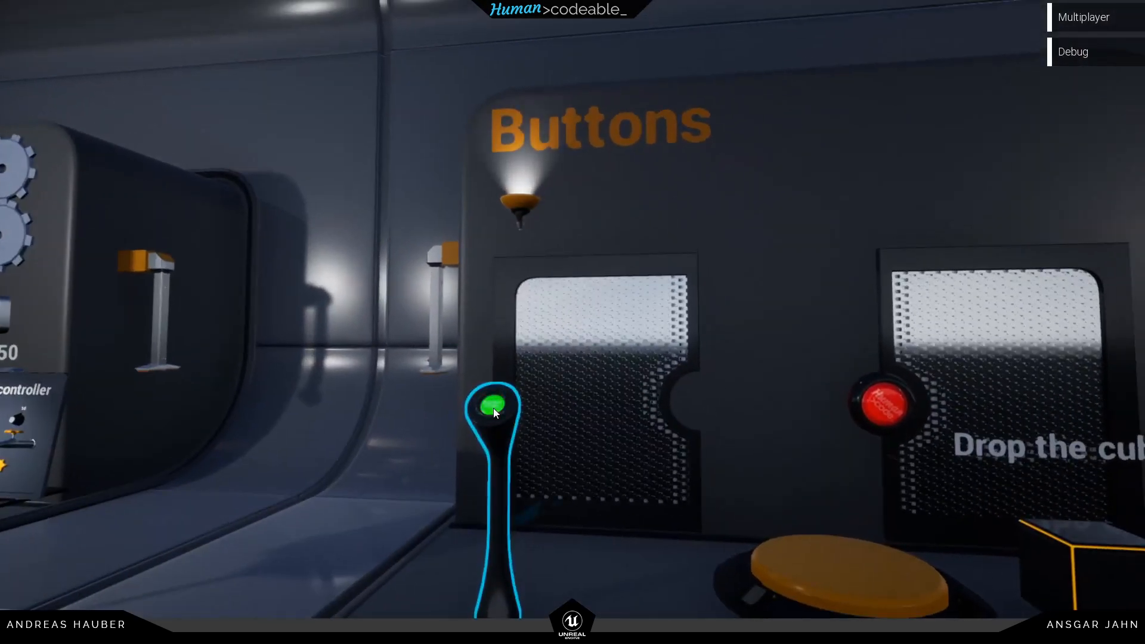
click(493, 408)
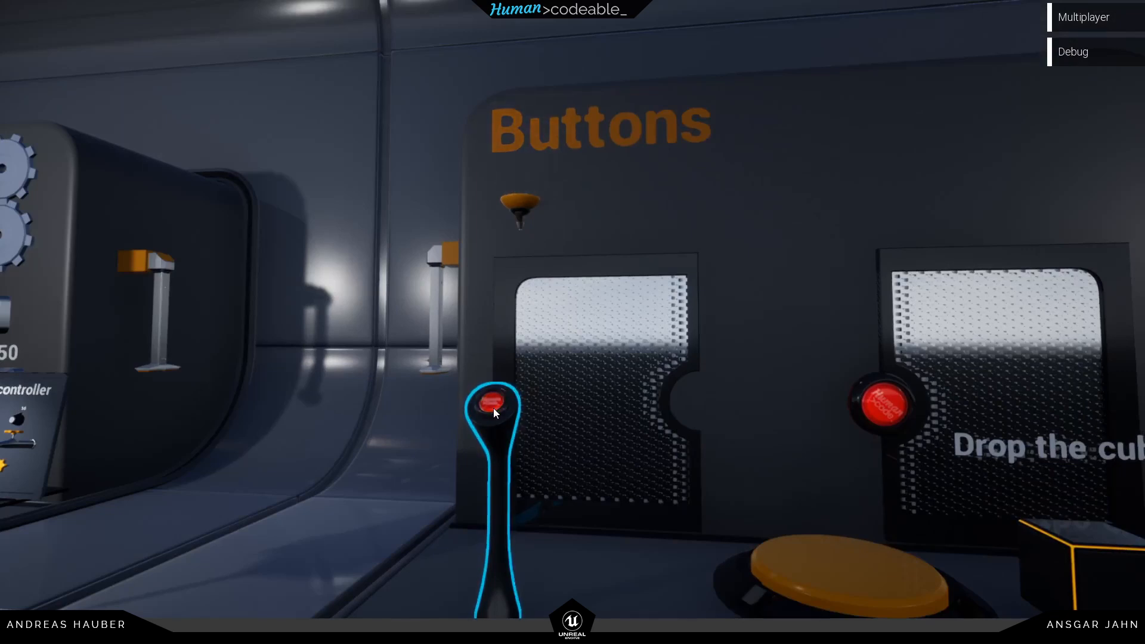
click(492, 407)
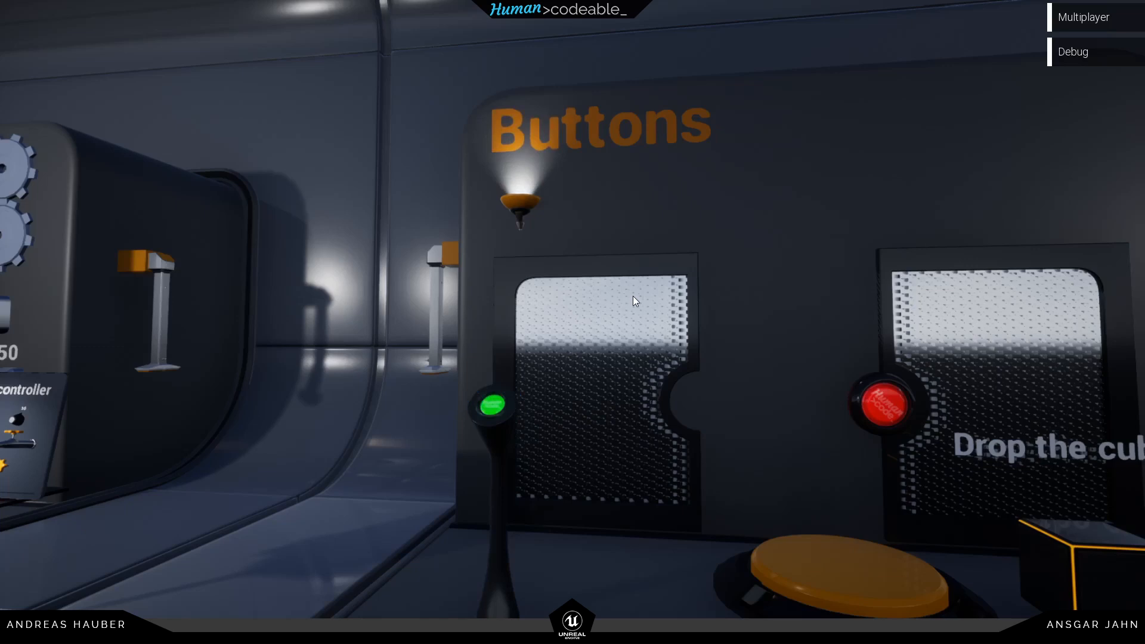
key(Escape)
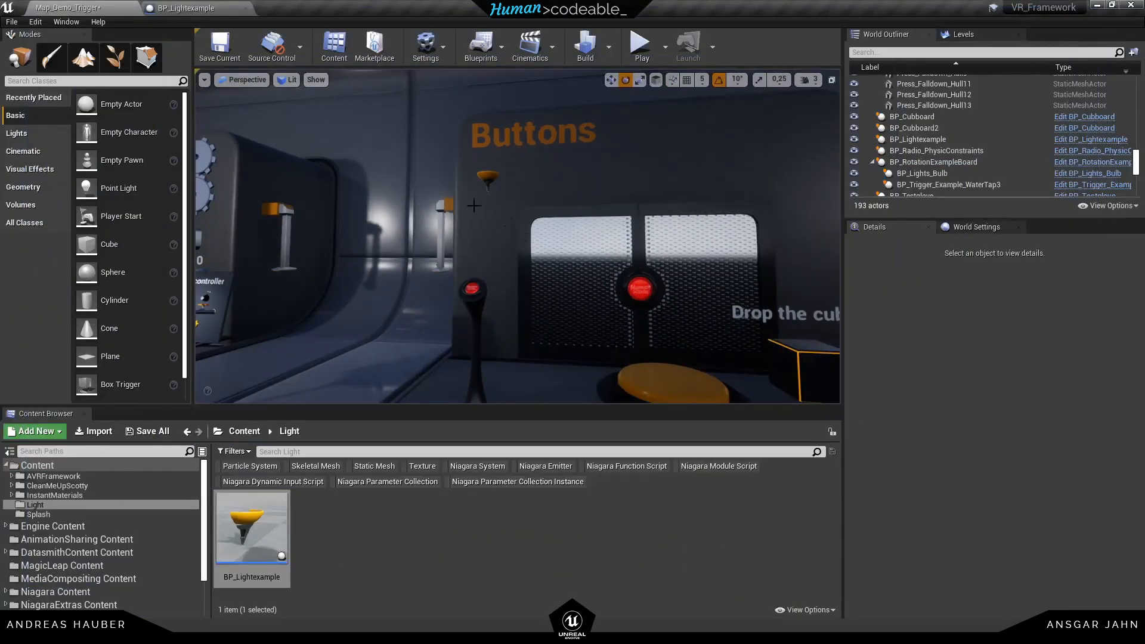
- Duplicate the SpotLight component under LightWall in the BP_Lightexample Blueprint
click(186, 7)
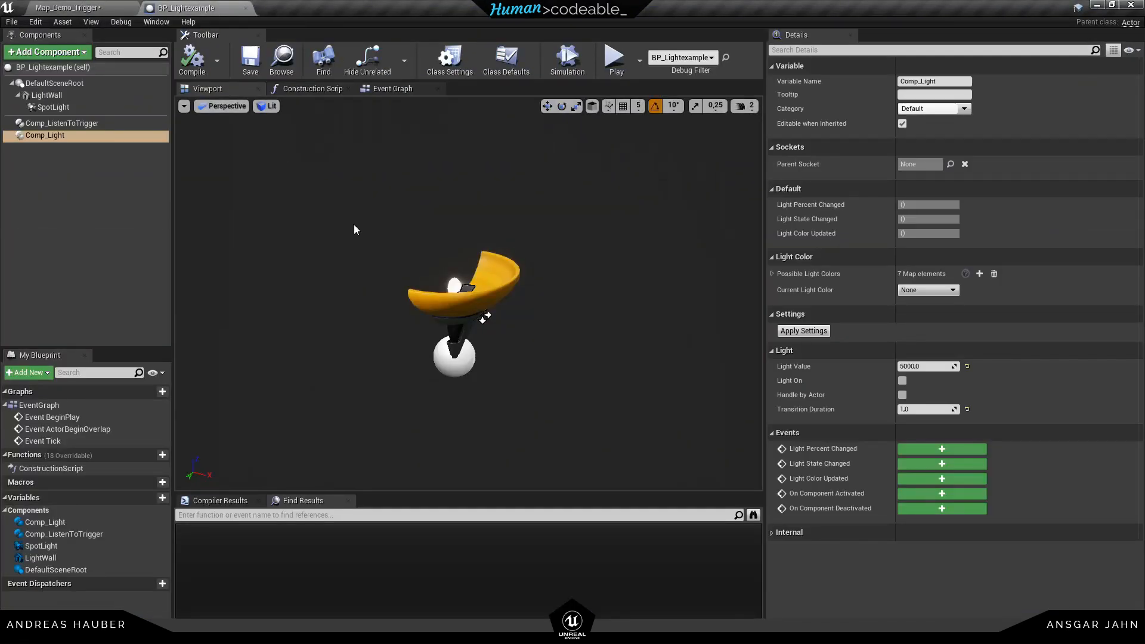
click(66, 107)
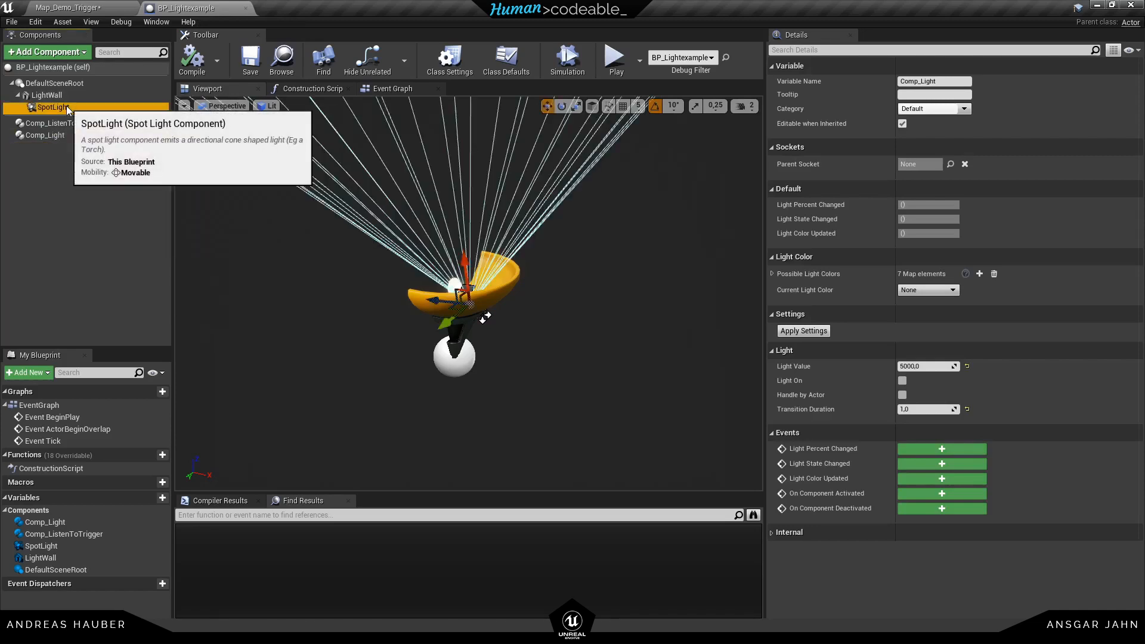
key(ctrl+w)
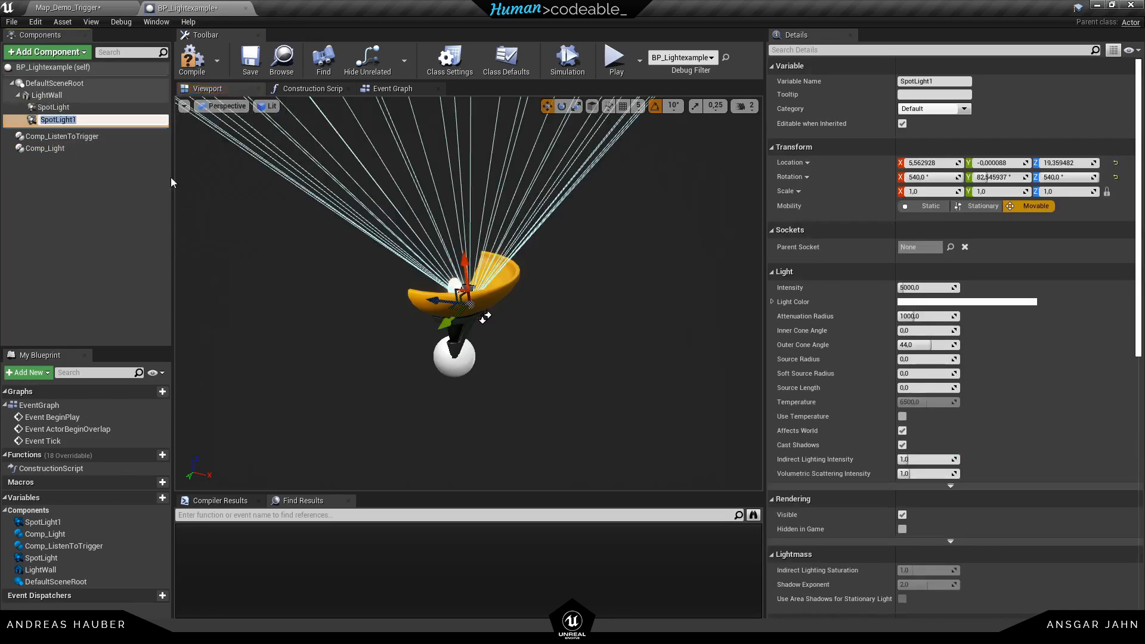
click(71, 200)
- Move the duplicated spotlight sideways to a Y location of about -133, then compile and save the Blueprint
click(62, 121)
right_drag(462, 219, 334, 219)
drag(353, 335, 691, 327)
right_drag(692, 327, 754, 328)
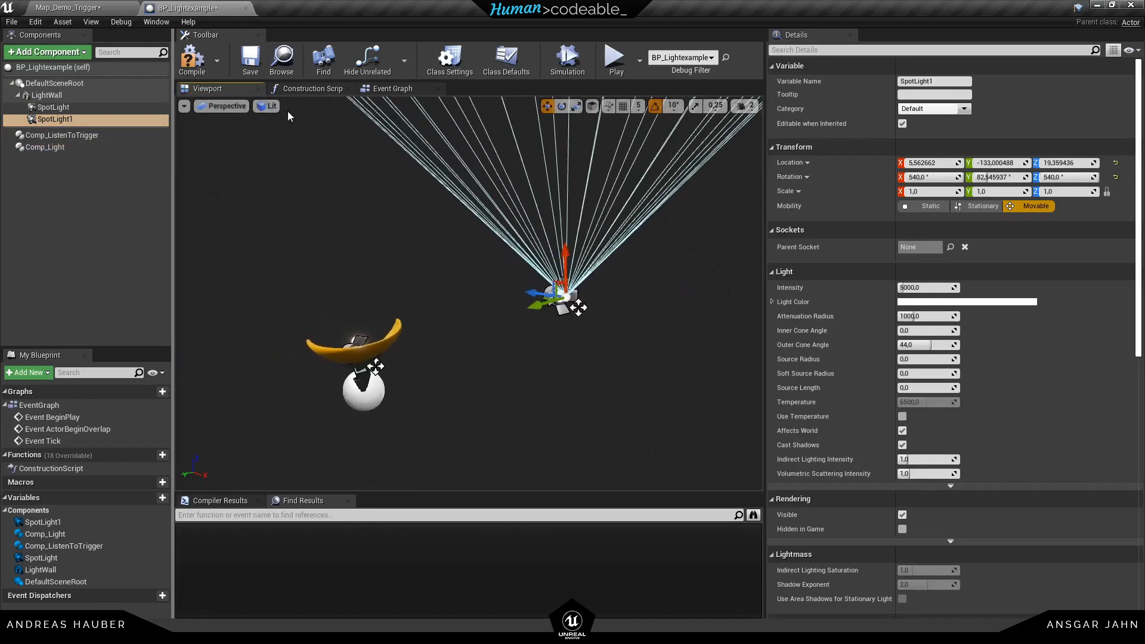
click(193, 63)
click(251, 59)
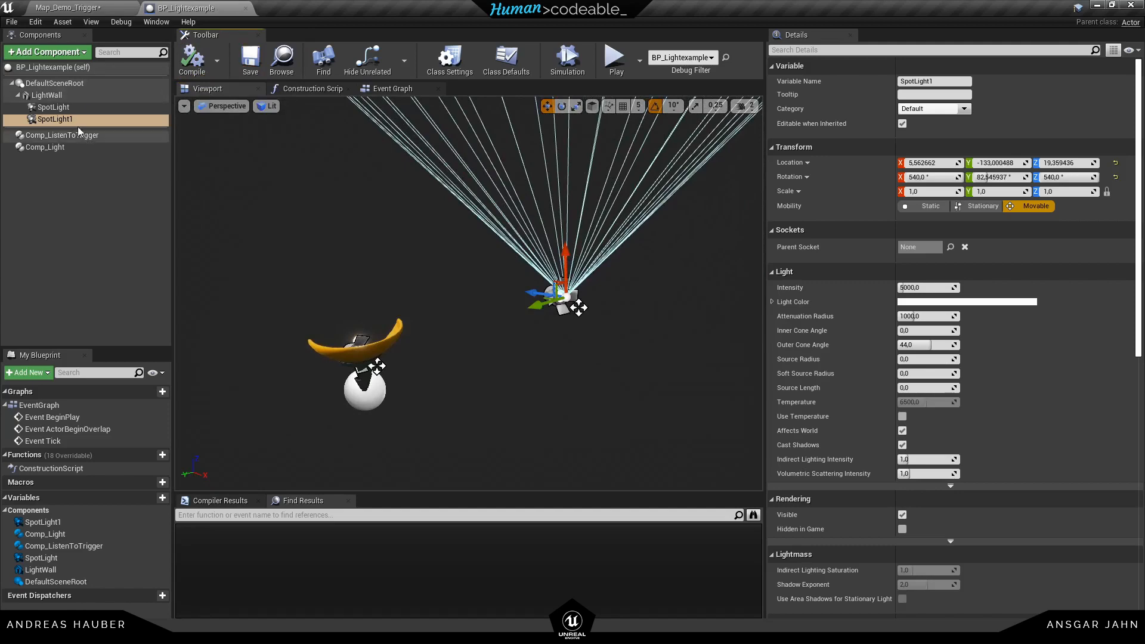
- Reapply the Comp_Light settings on the level's lamp so they cover both spotlights
click(71, 12)
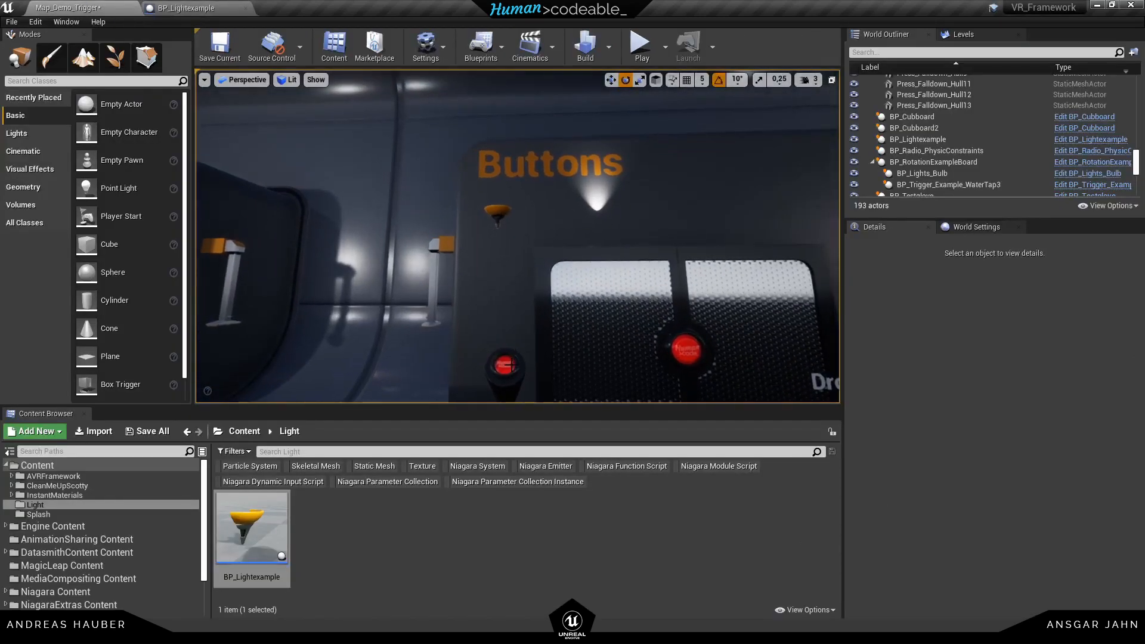
click(506, 363)
right_drag(509, 332, 528, 332)
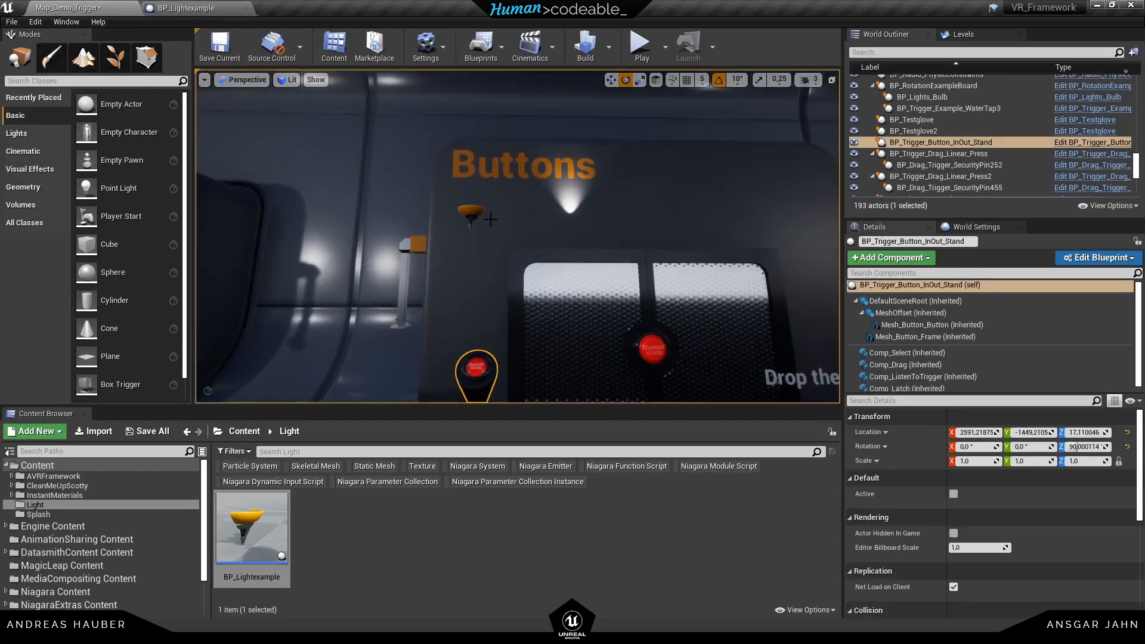
click(469, 212)
click(904, 366)
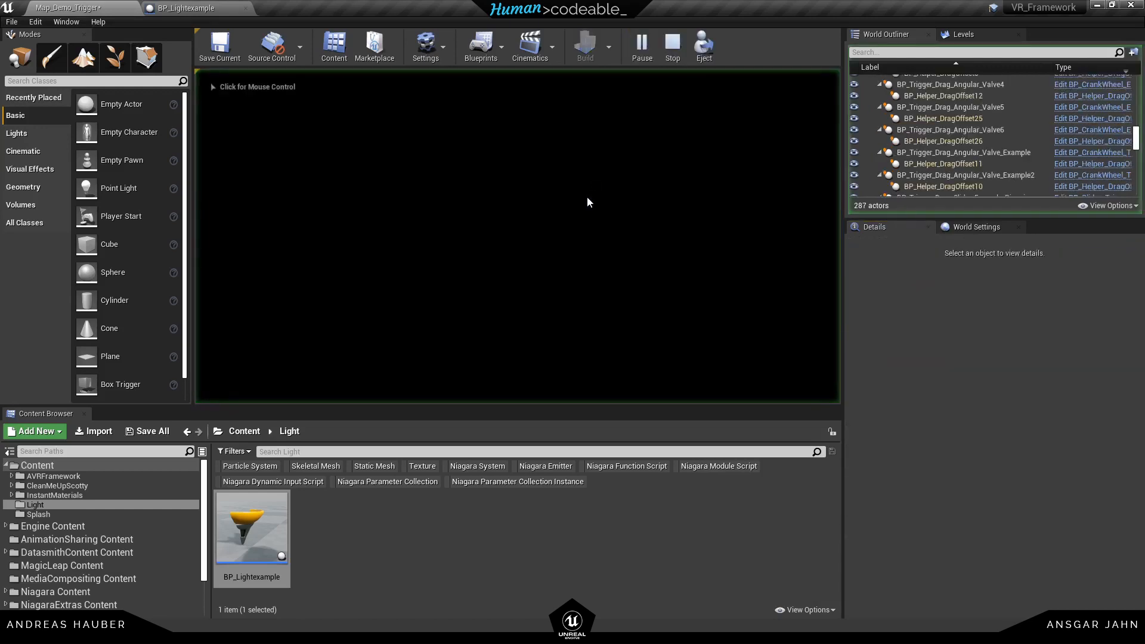
- Test both spotlights in full-screen play by toggling the stand button, then return to the editor
click(570, 207)
key(F11)
click(573, 310)
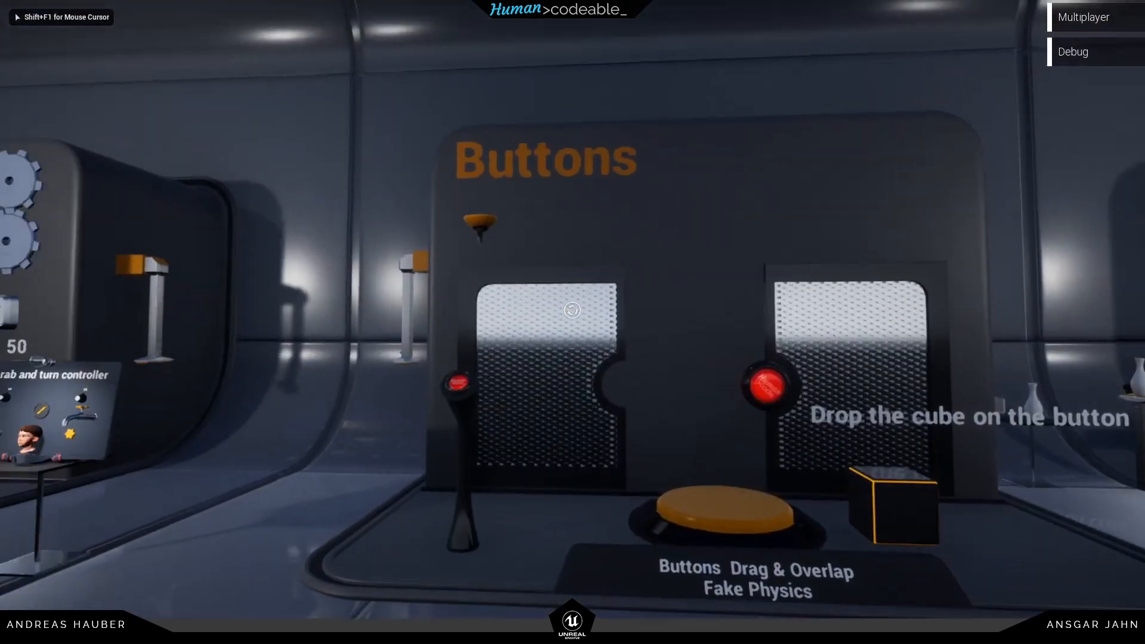
key(w)
click(573, 310)
click(572, 313)
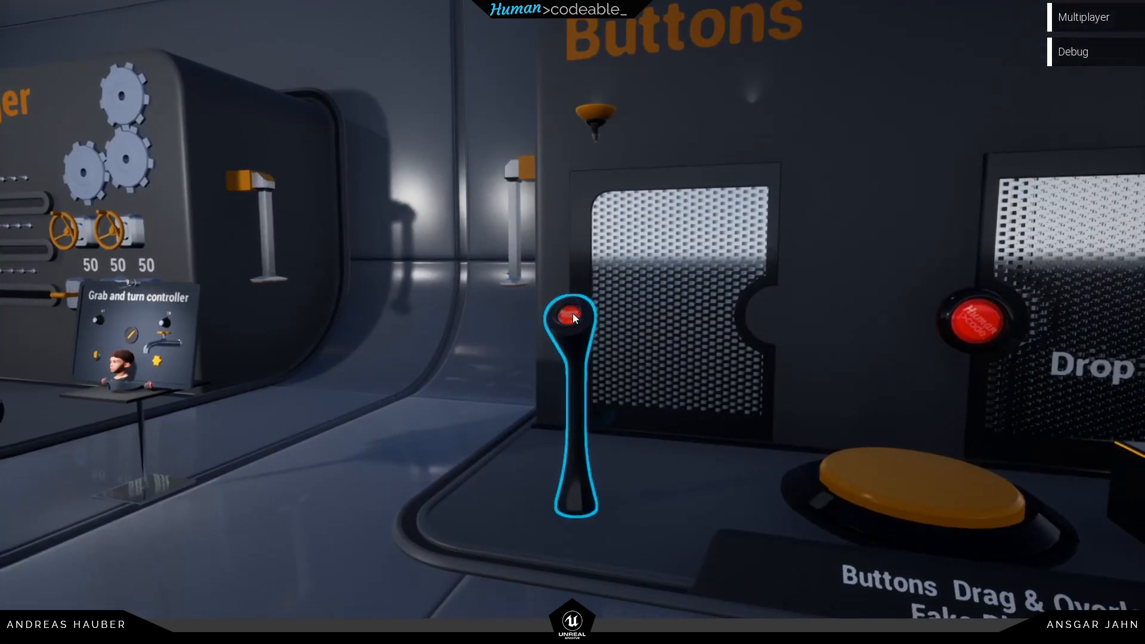
click(572, 313)
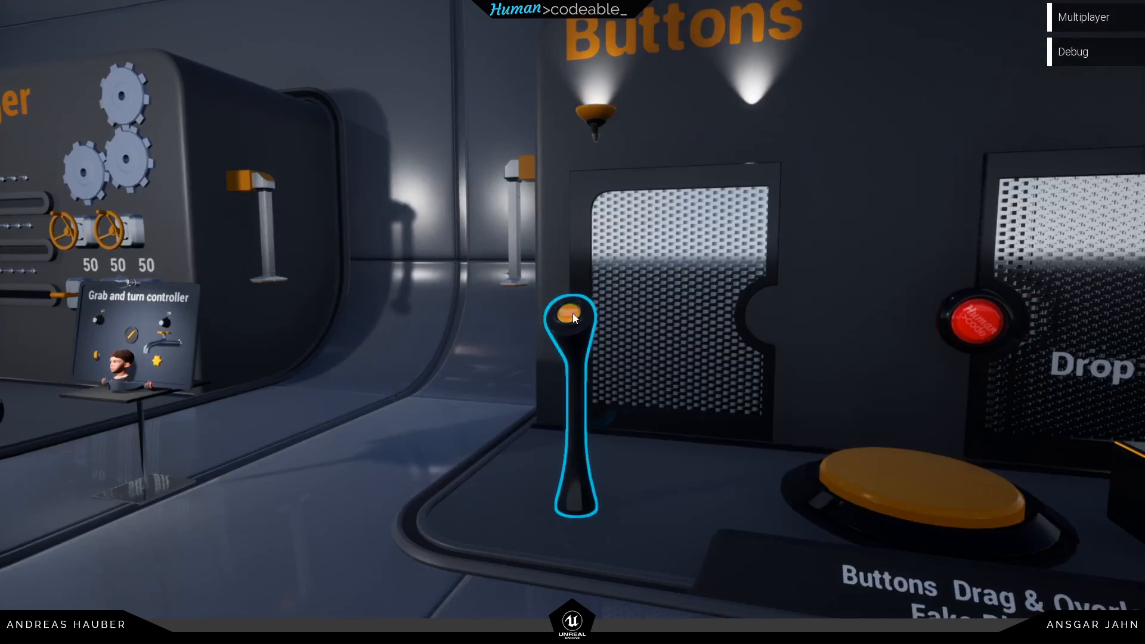
click(572, 314)
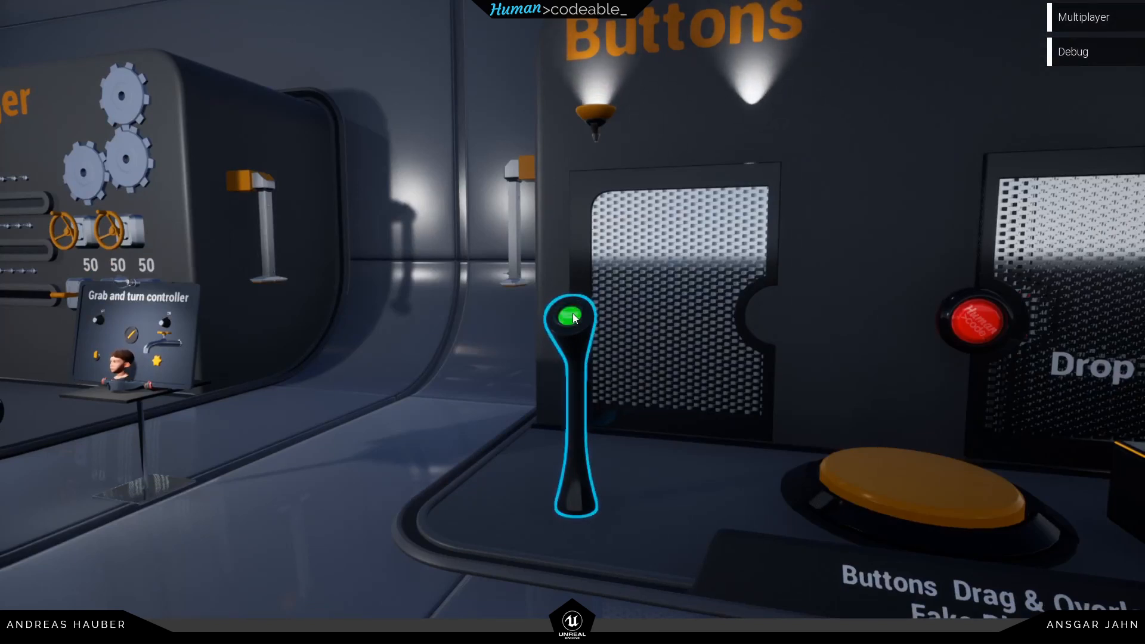
click(573, 313)
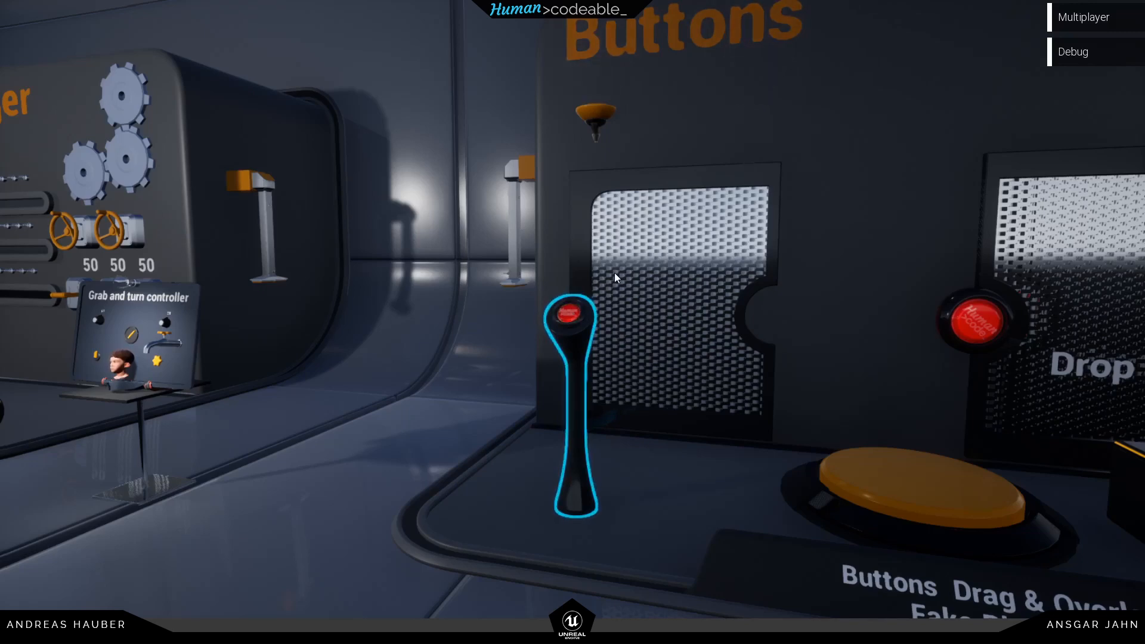
key(Escape)
key(F11)
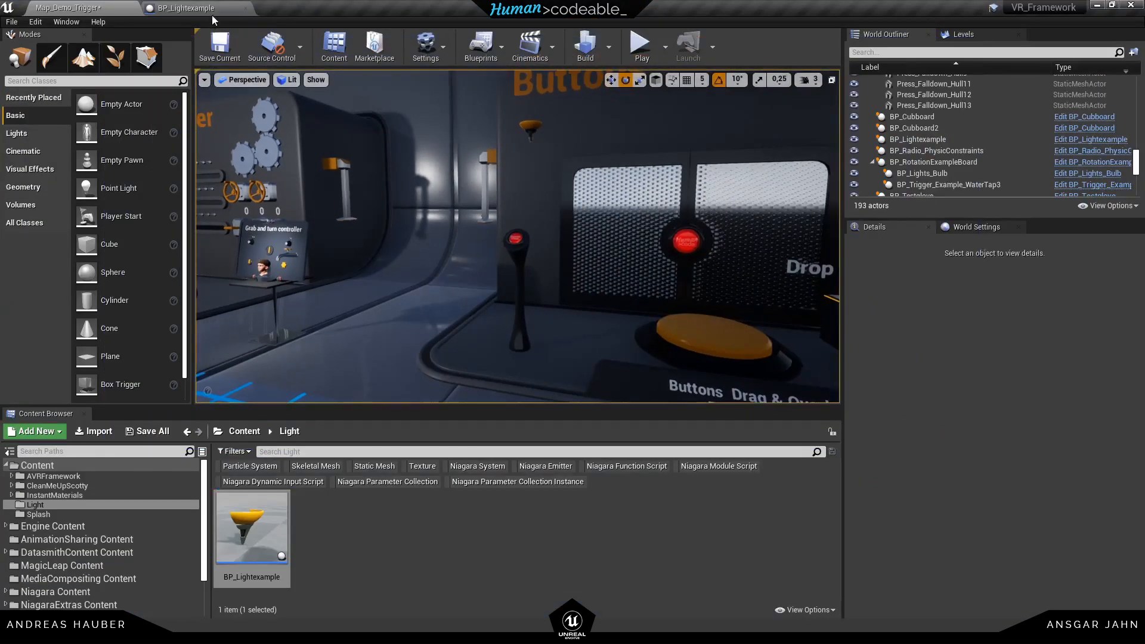
- Make Comp_ListenToTrigger in BP_Lightexample listen to constant triggers instead of single ones, then compile the Blueprint
click(210, 11)
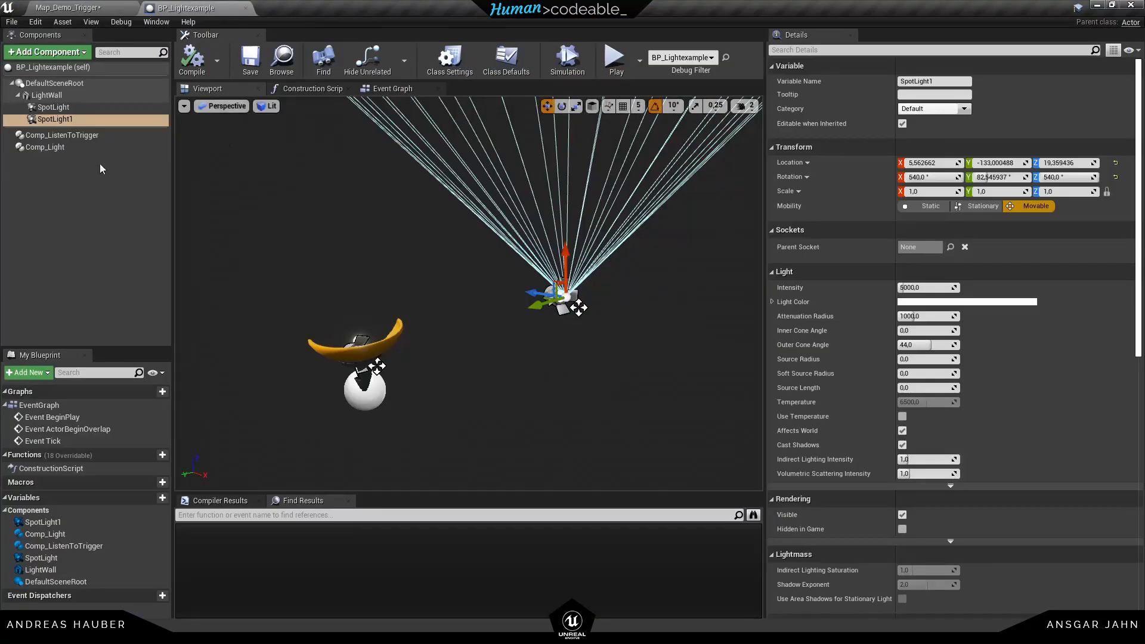
click(69, 146)
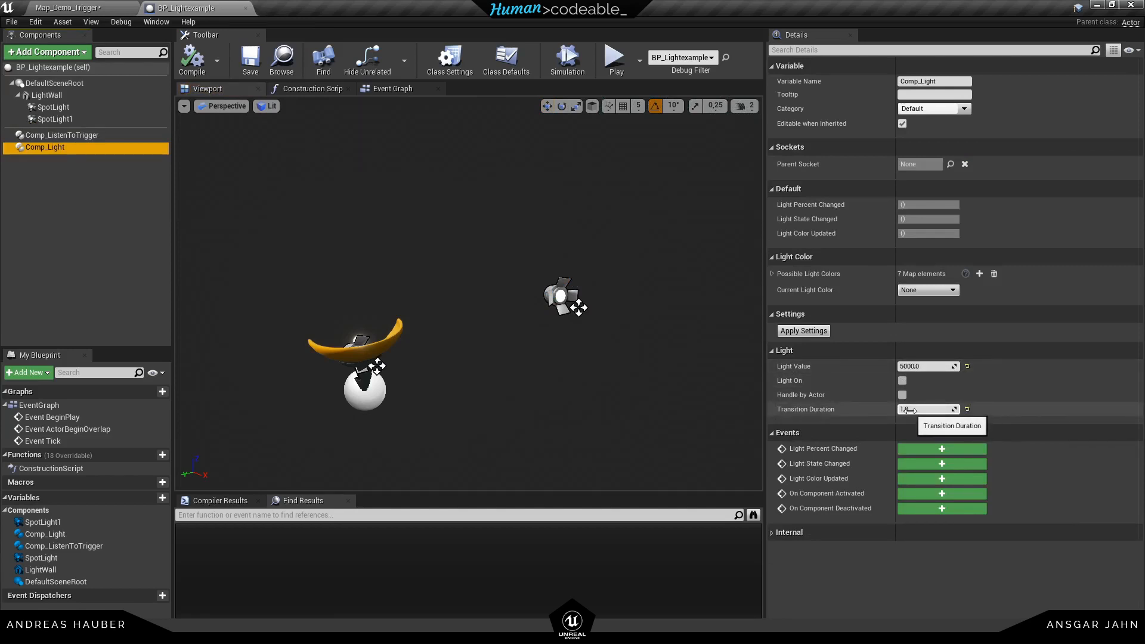
click(60, 135)
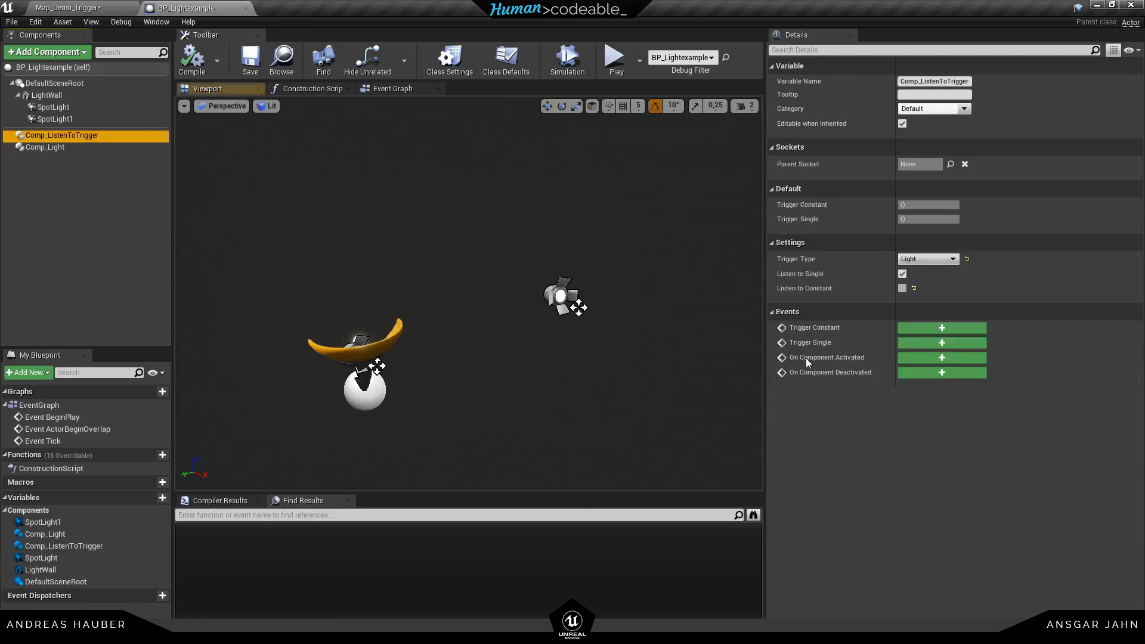
click(902, 288)
click(902, 274)
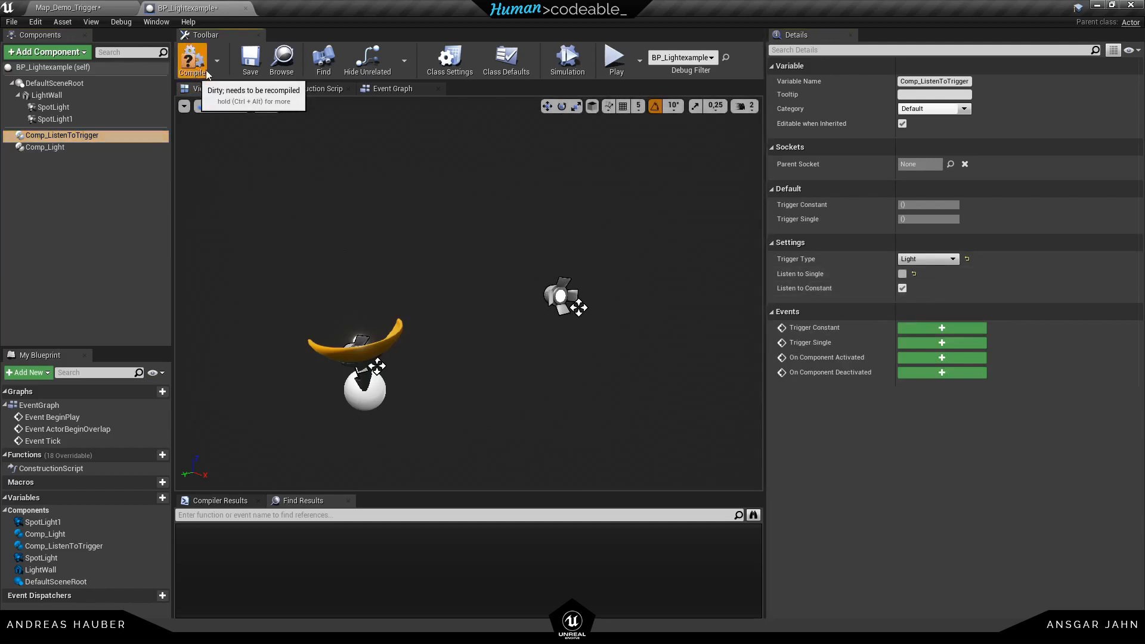
- Place a second BP_Lightexample lamp in the level on the Drag Trigger board, beside the upper part of the vertical slider
click(75, 8)
right_drag(620, 220, 513, 226)
key(w)
drag(251, 528, 538, 309)
key(w)
drag(519, 256, 518, 185)
key(s)
right_drag(518, 184, 526, 200)
- Assign the new lamp as the Actors to Trigger element in Comp_Drag of the vertical dimming slider
click(542, 370)
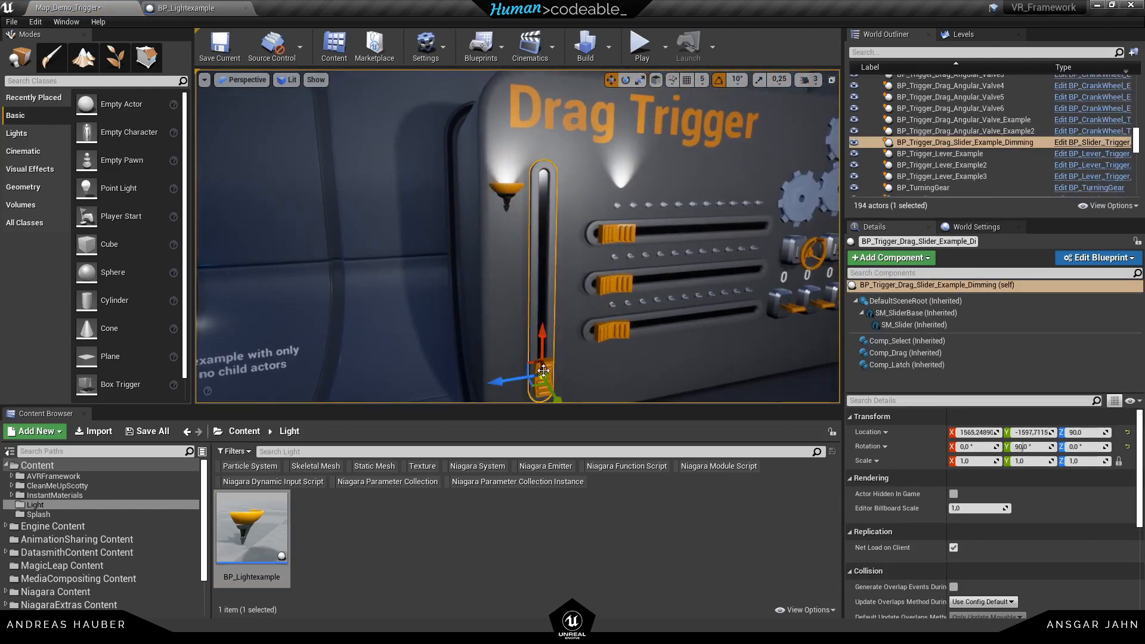
click(905, 352)
scroll(1017, 522, down, 5)
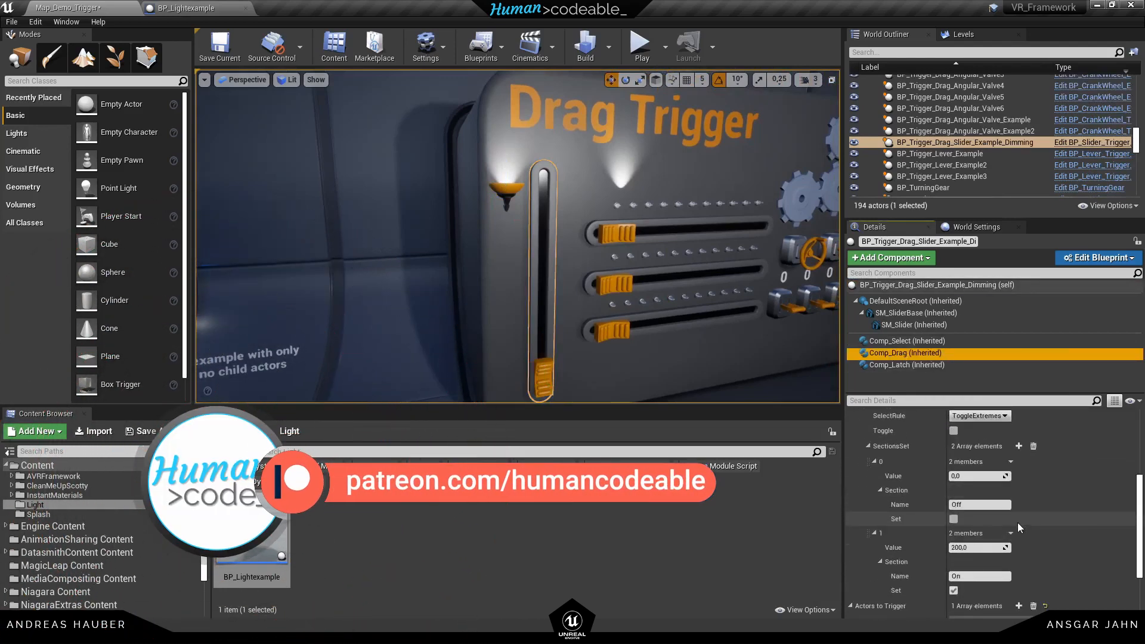
click(1064, 564)
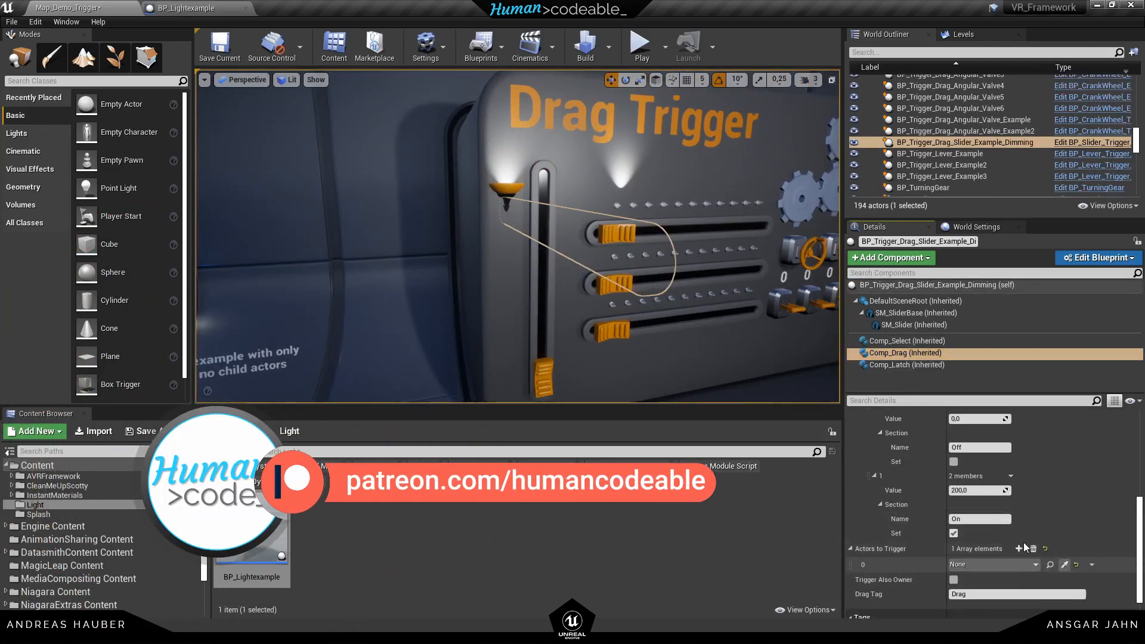
- Test dimming the new lamp in full-screen play by moving the vertical slider up and down, then return to the editor
click(640, 45)
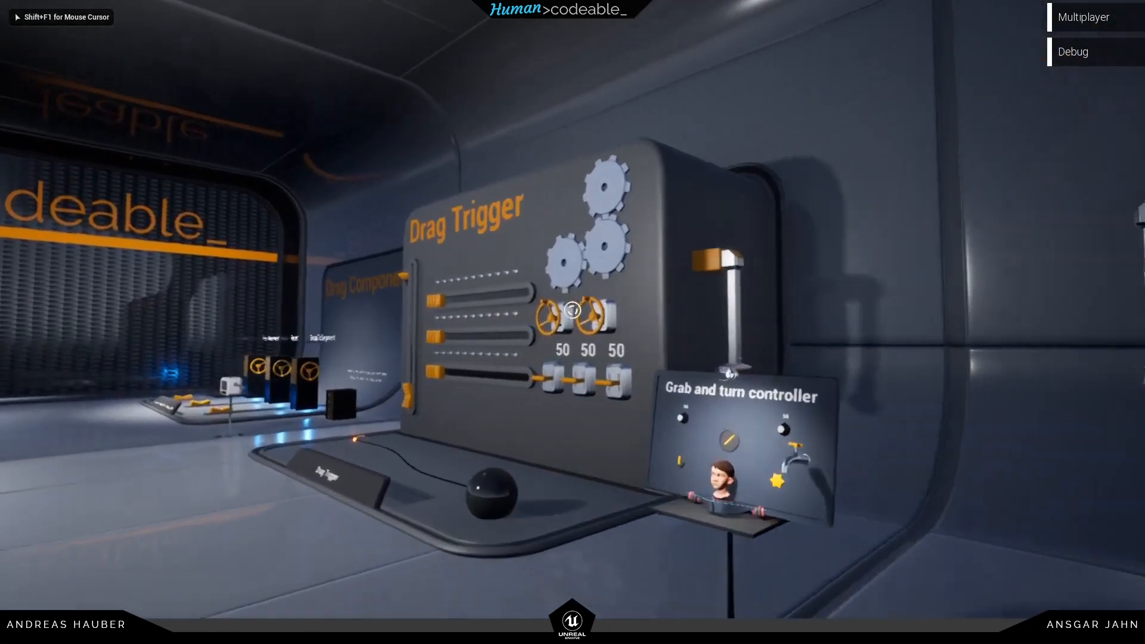
key(w)
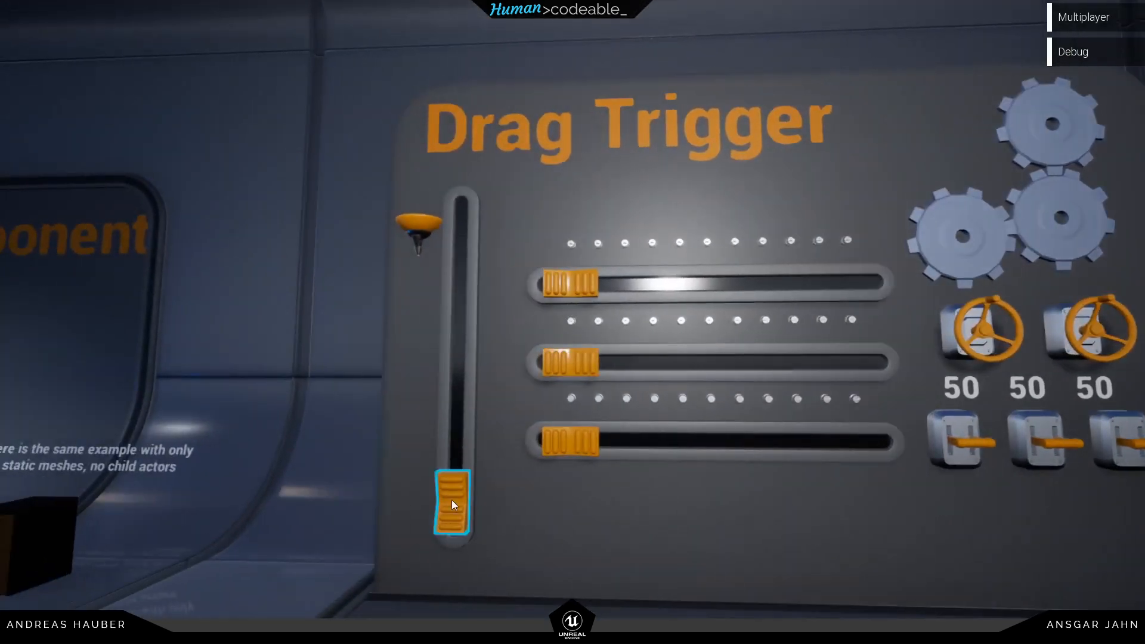
drag(452, 504, 459, 481)
drag(460, 435, 451, 463)
drag(459, 413, 483, 238)
drag(477, 283, 471, 431)
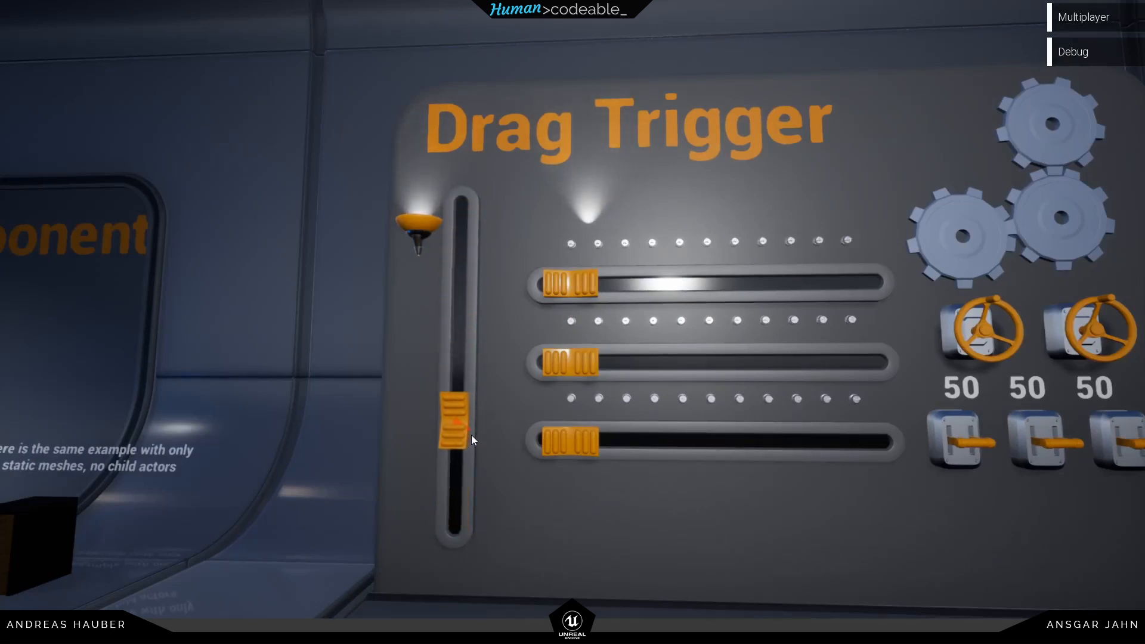
key(Escape)
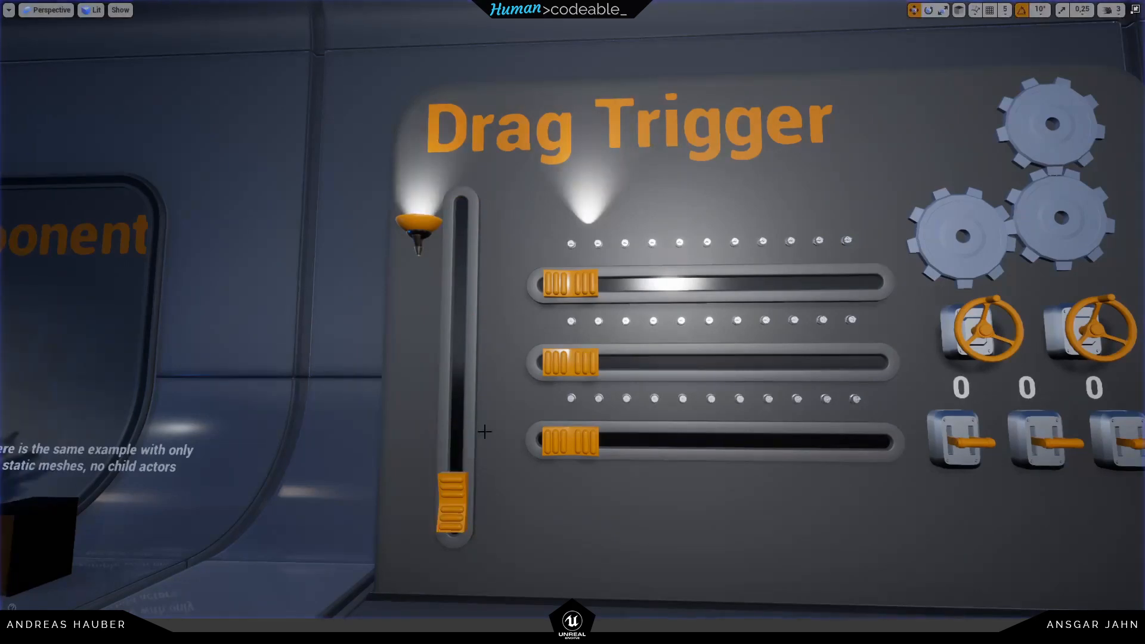
key(F11)
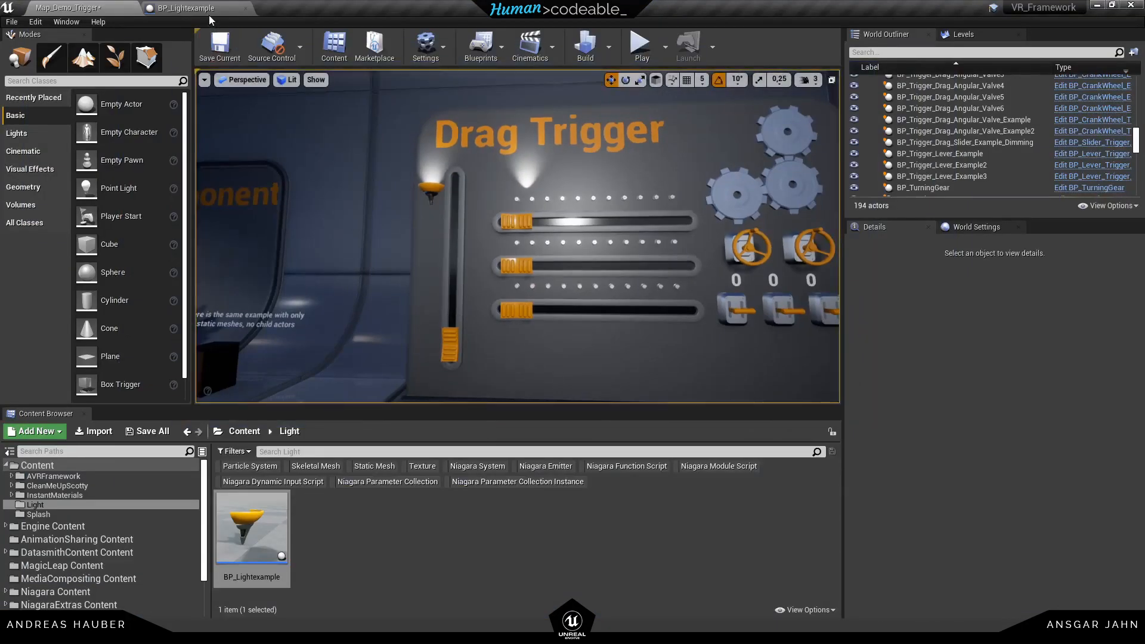
- Enable Listen to Single as well on Comp_ListenToTrigger in BP_Lightexample and compile the Blueprint
right_drag(294, 131, 365, 123)
key(w)
right_drag(426, 217, 546, 222)
click(216, 11)
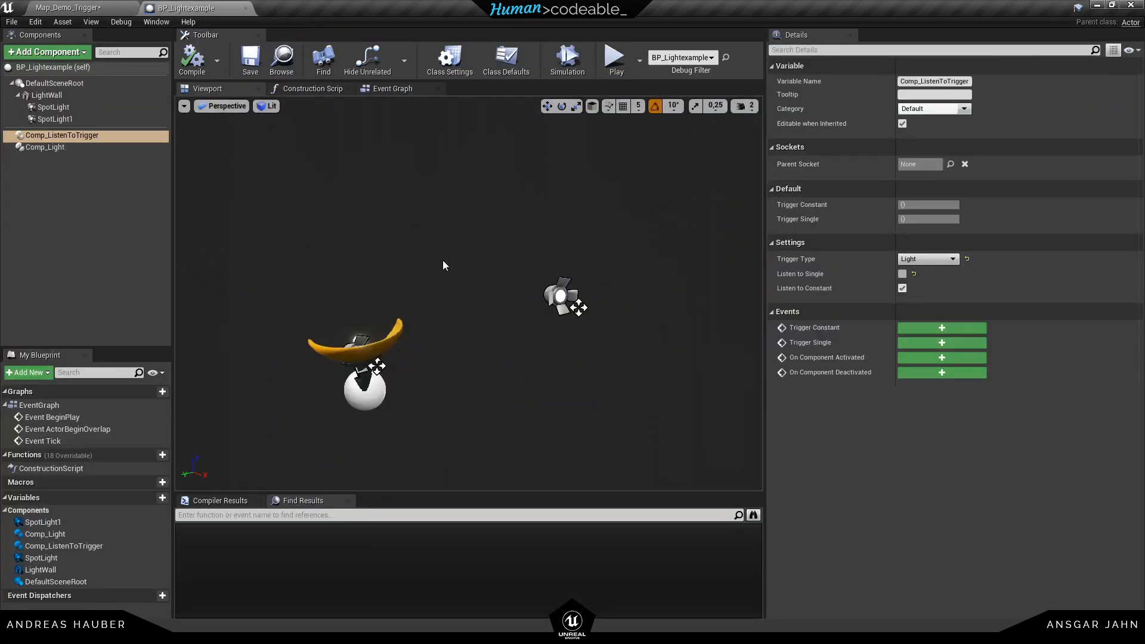
click(902, 274)
click(192, 60)
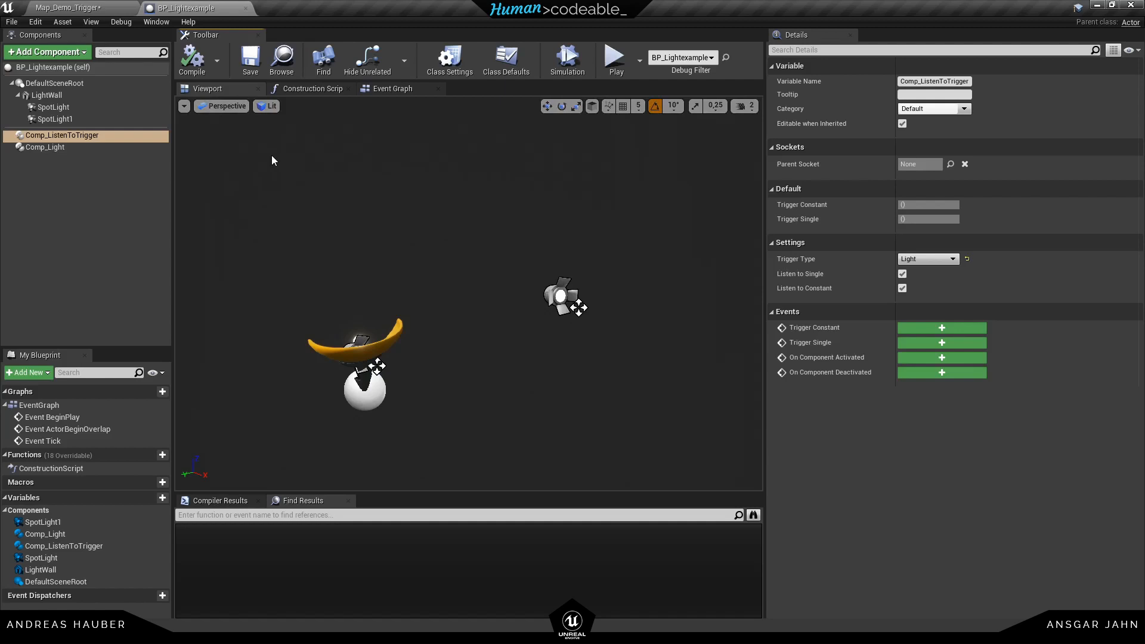
- Remove the Pink and Brown entries from Comp_Light's Possible Light Colors and save the Blueprint
click(74, 149)
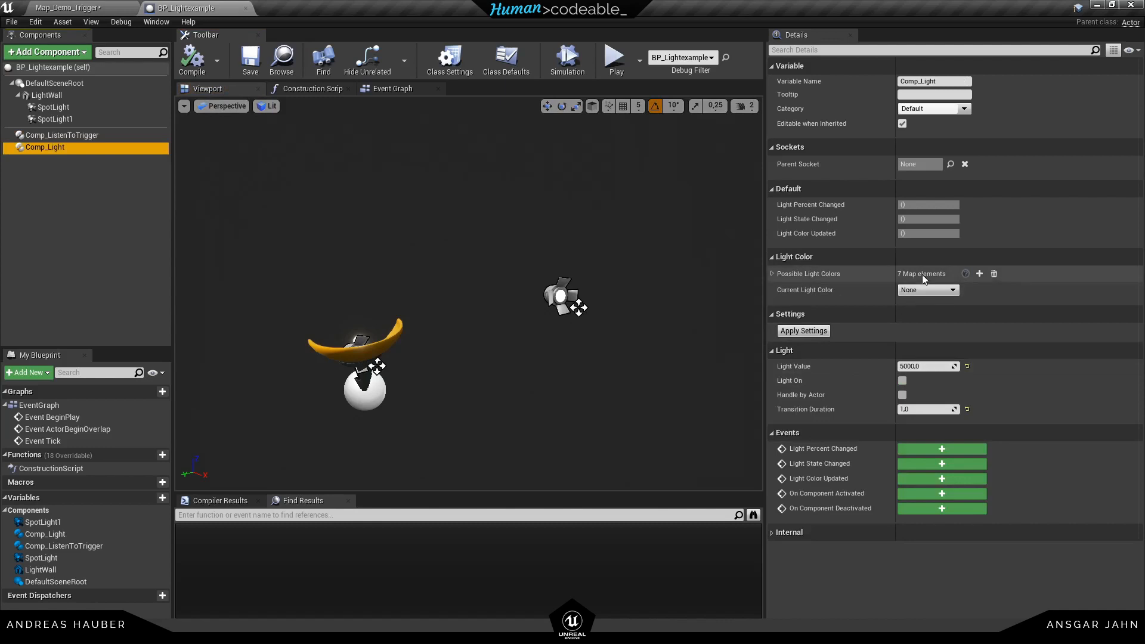
click(772, 273)
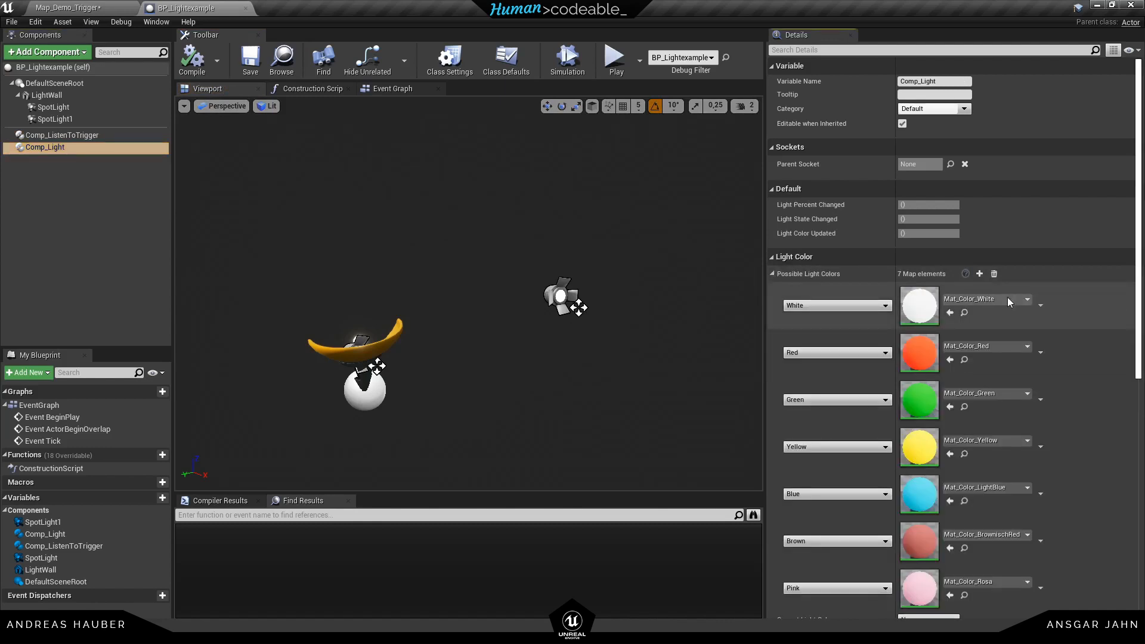
scroll(1026, 328, down, 2)
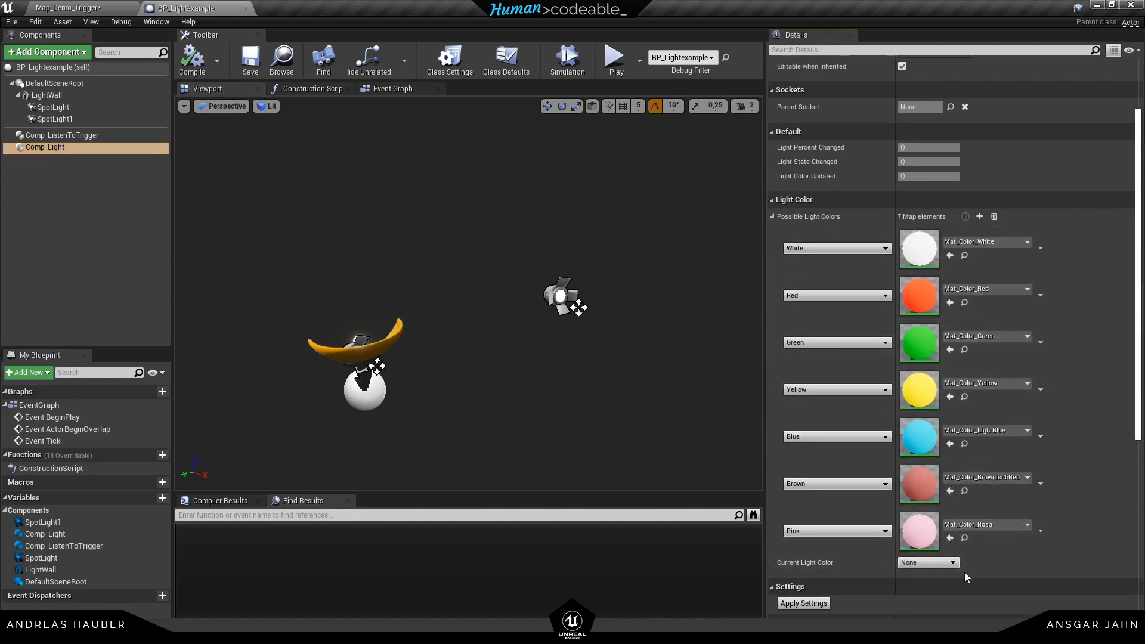
click(1041, 531)
click(1058, 542)
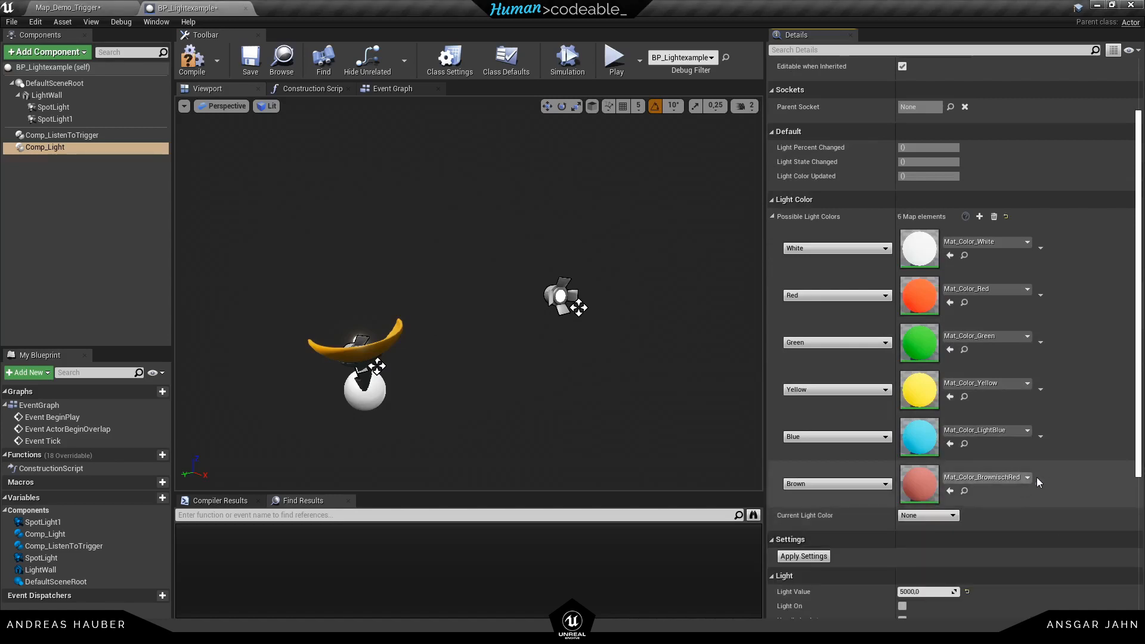
click(1057, 496)
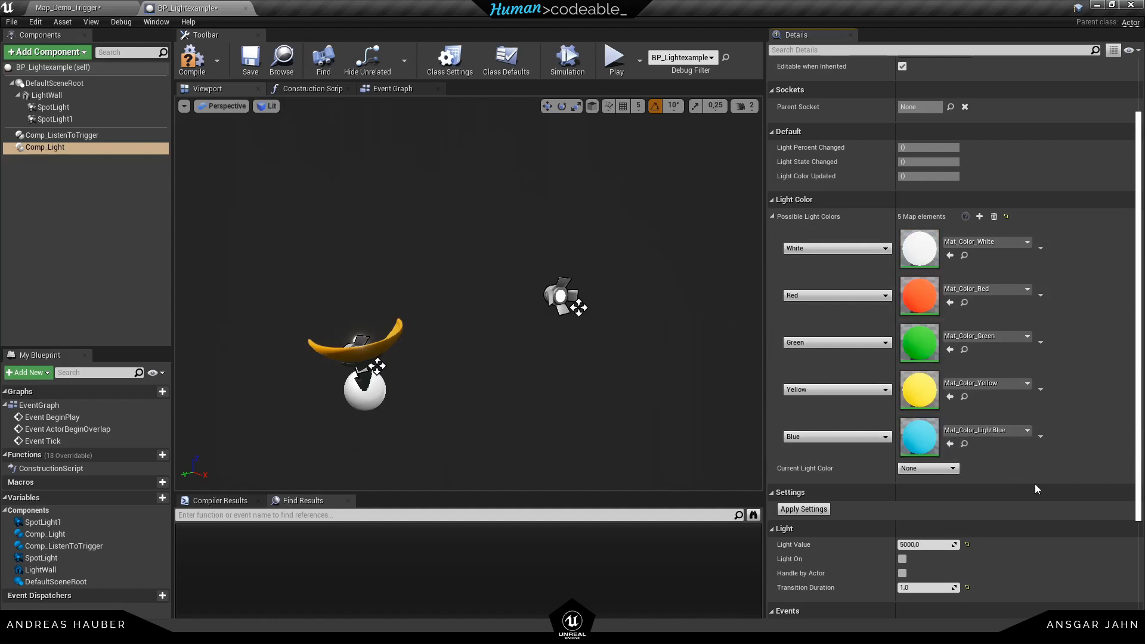
click(249, 65)
- Select the lamp on the level's Buttons board and show its Comp_Light settings with the Possible Light Colors collapsed
click(110, 9)
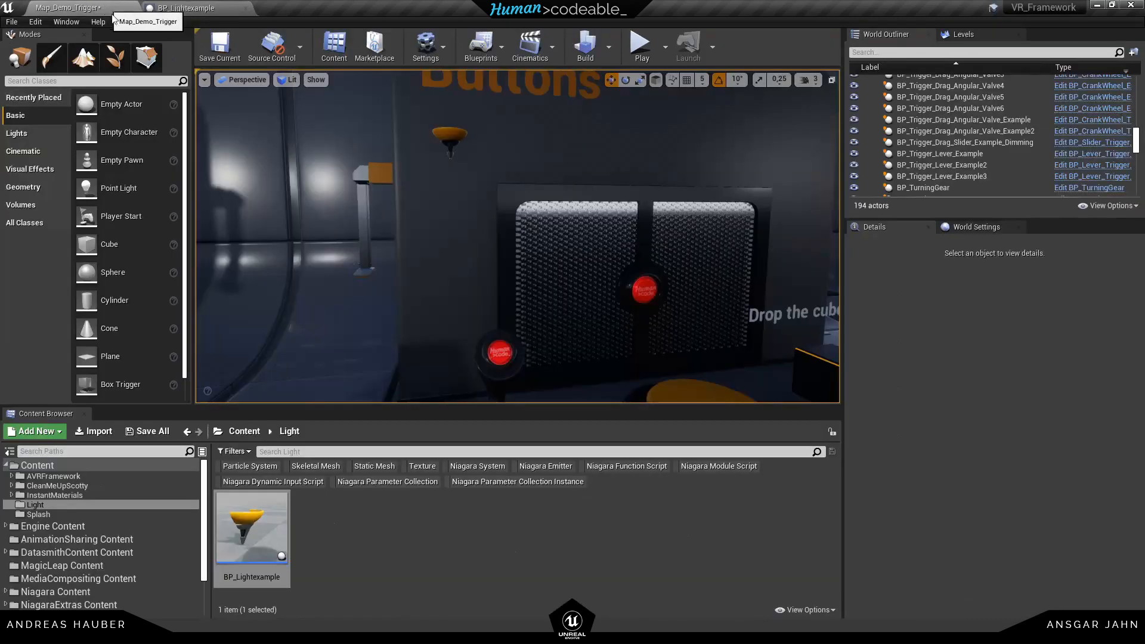
click(444, 134)
key(f)
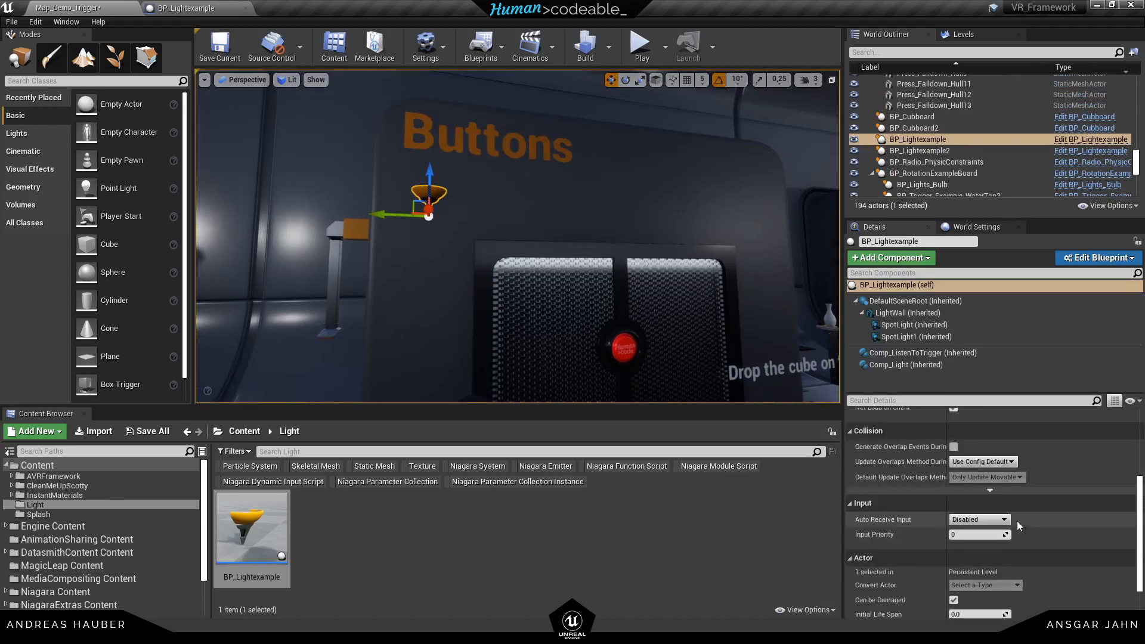
scroll(1017, 521, down, 3)
click(935, 363)
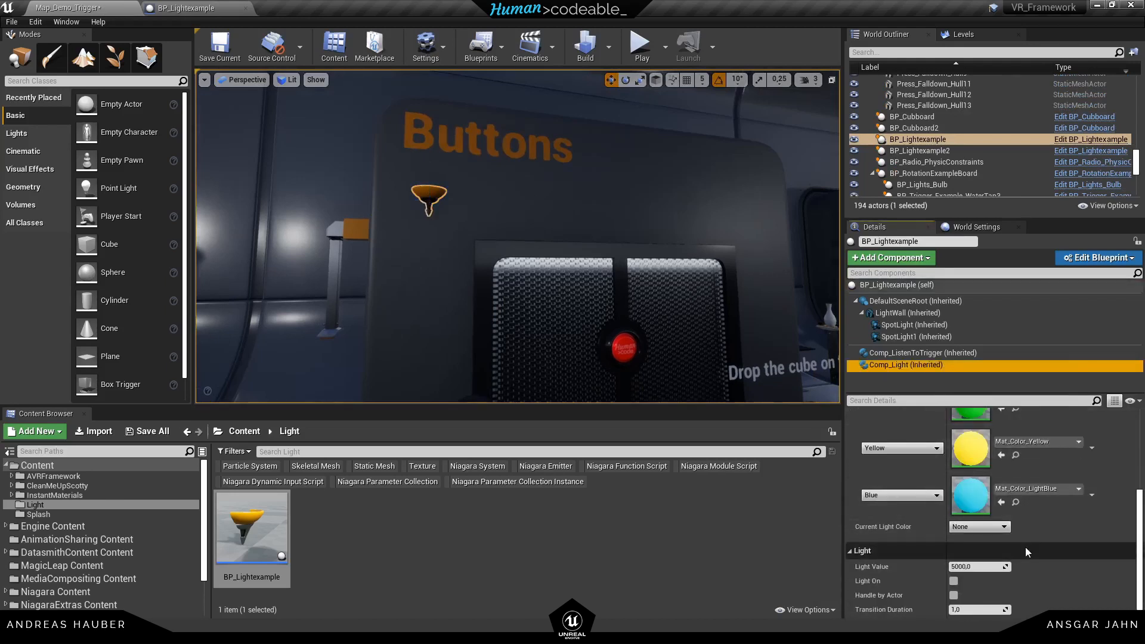
scroll(1020, 545, up, 5)
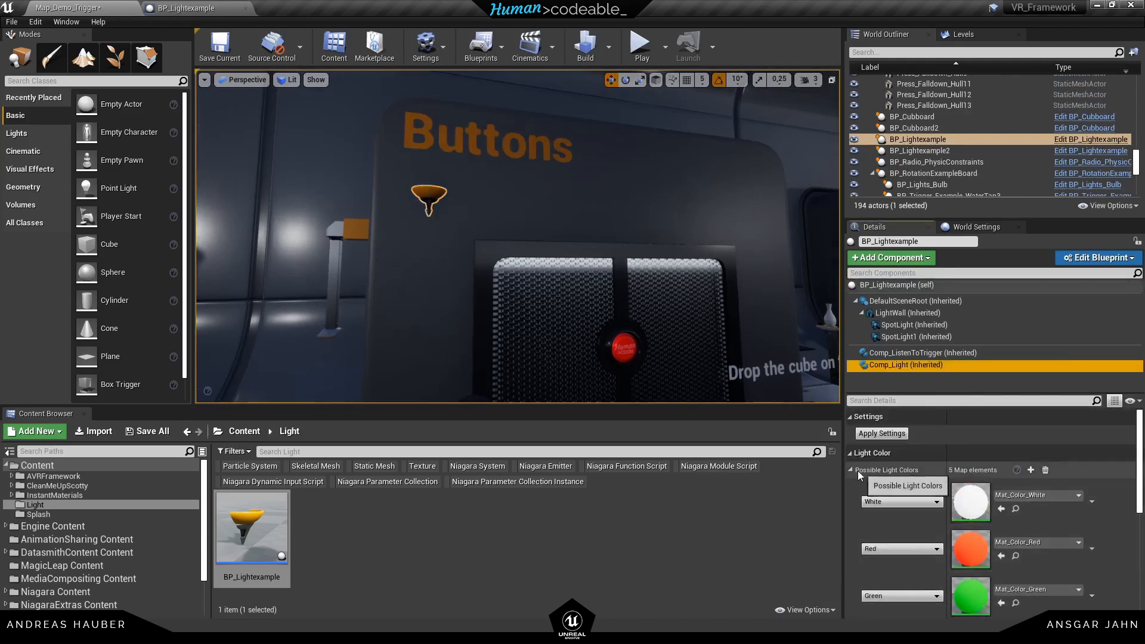
click(850, 470)
- Set the lamp's Current Light Color to Green, enable Light On and apply the settings
click(996, 487)
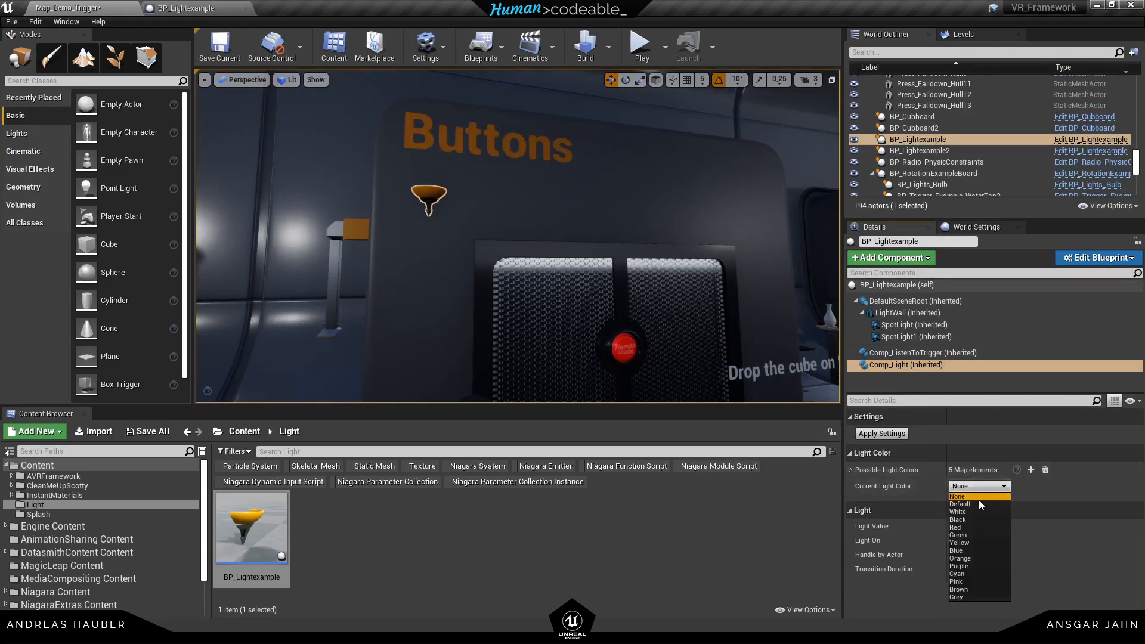
click(964, 535)
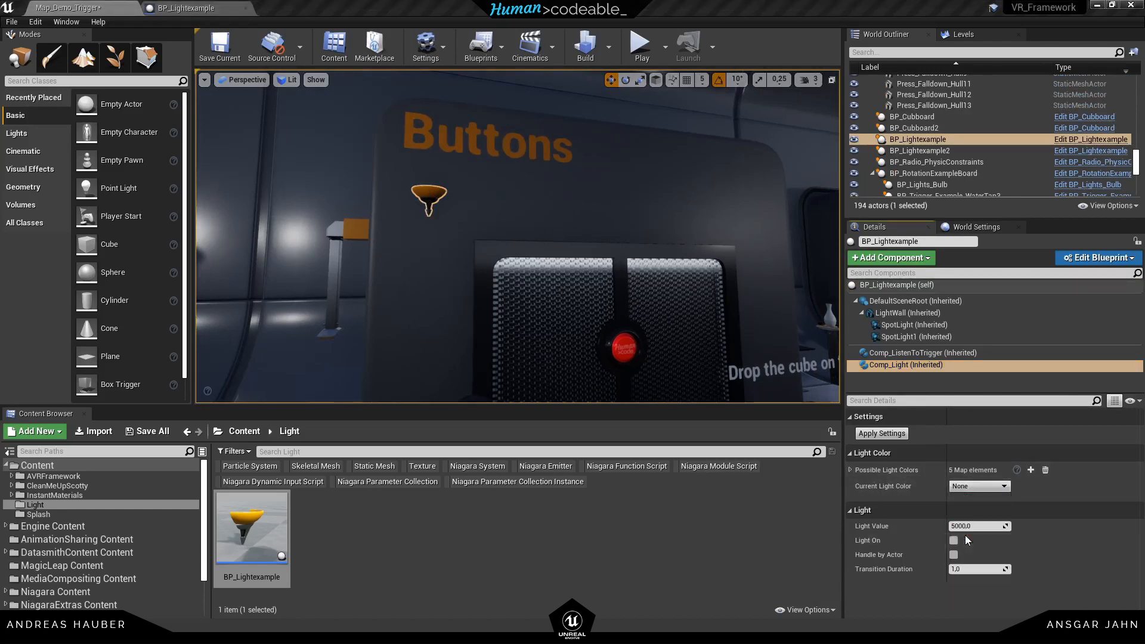
click(850, 470)
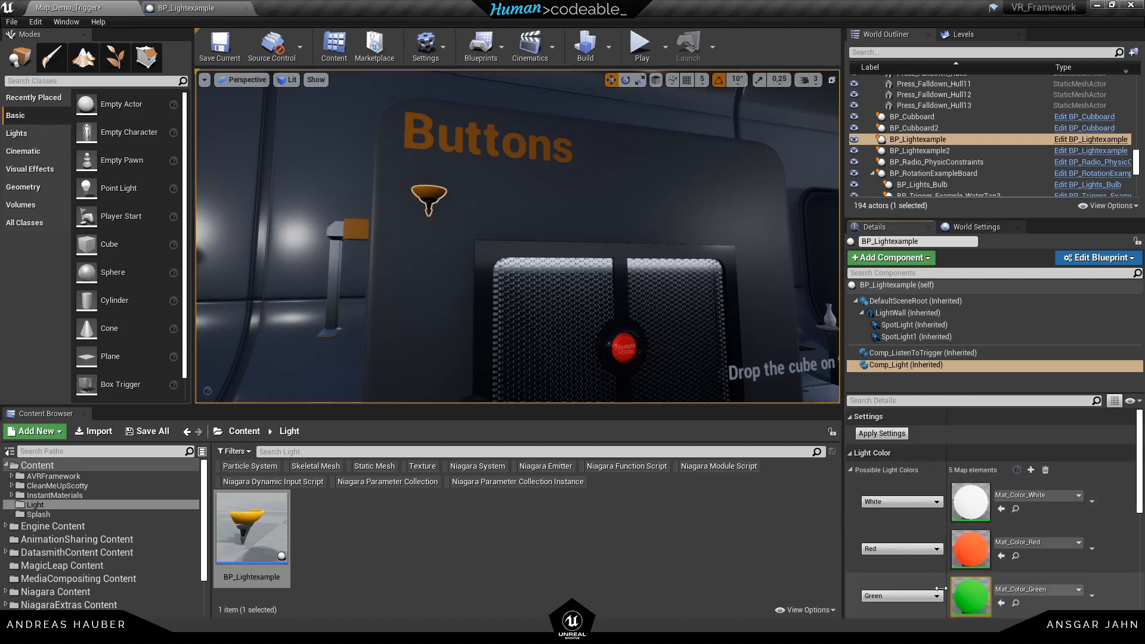
click(851, 469)
click(954, 540)
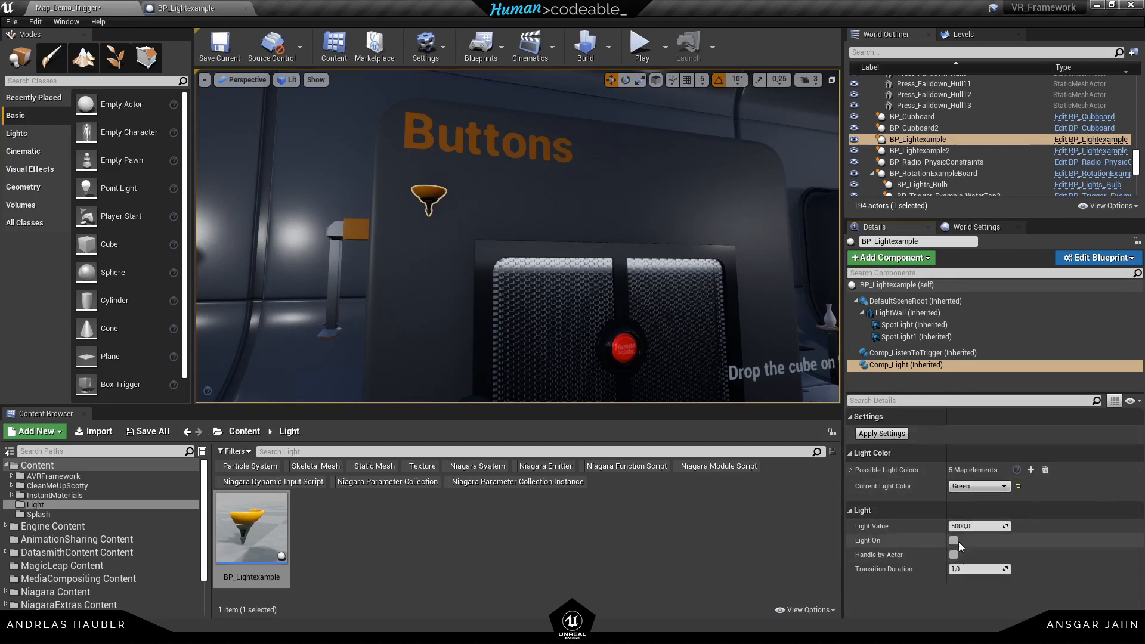
click(881, 433)
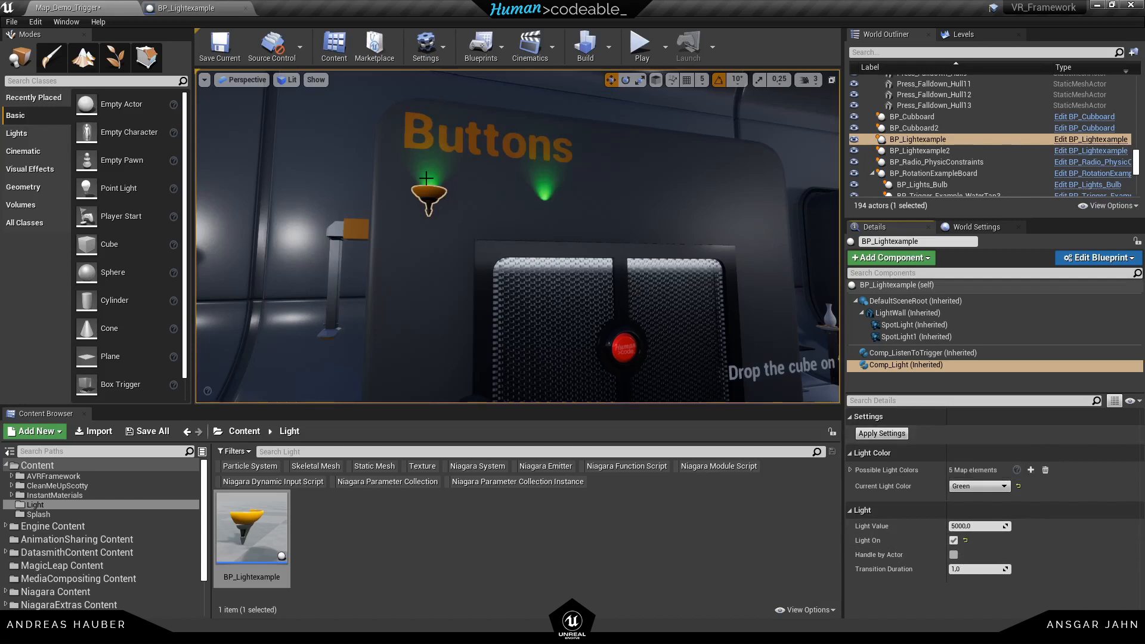
- Change the lamp's Current Light Color to Red and apply the settings
click(969, 487)
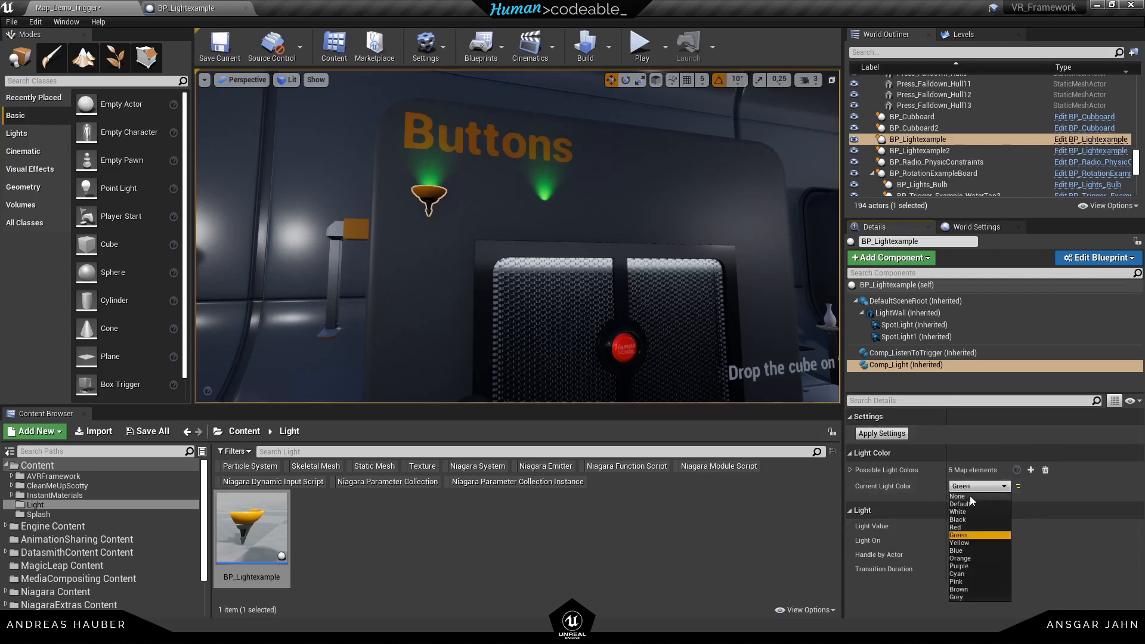
click(964, 528)
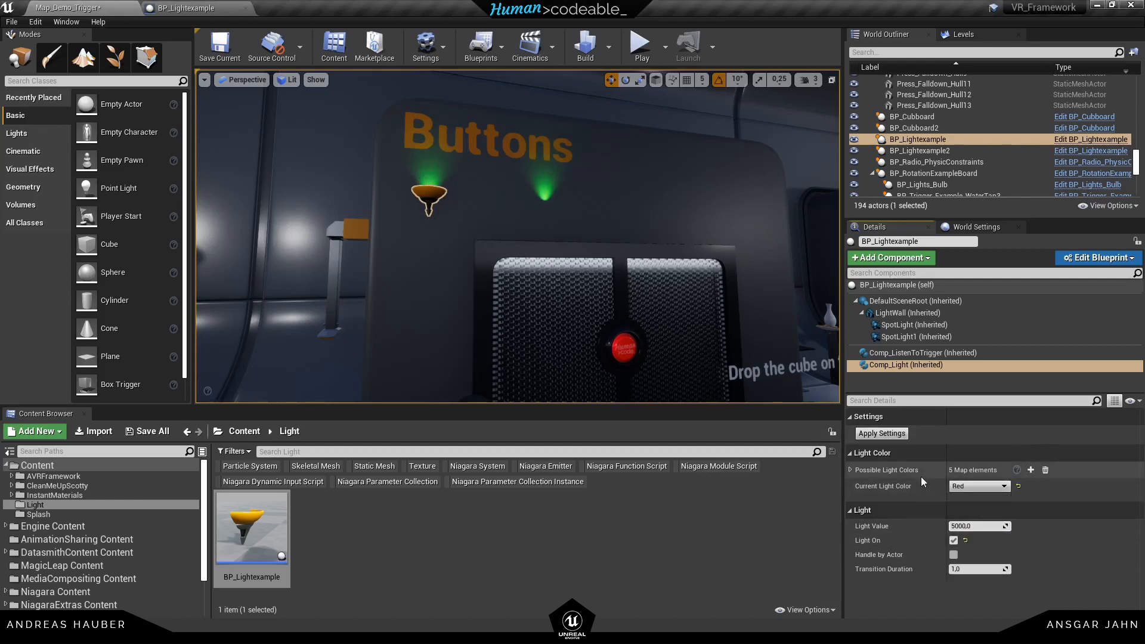
click(875, 434)
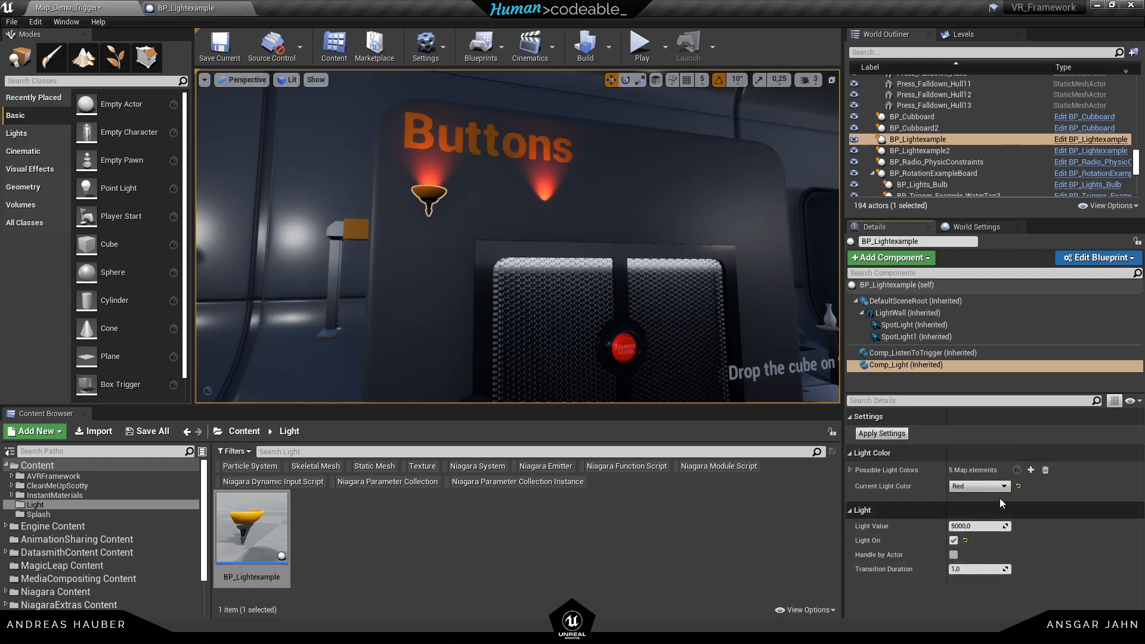
- Apply White as the lamp's Current Light Color, then disable Light On and apply the settings again
click(980, 492)
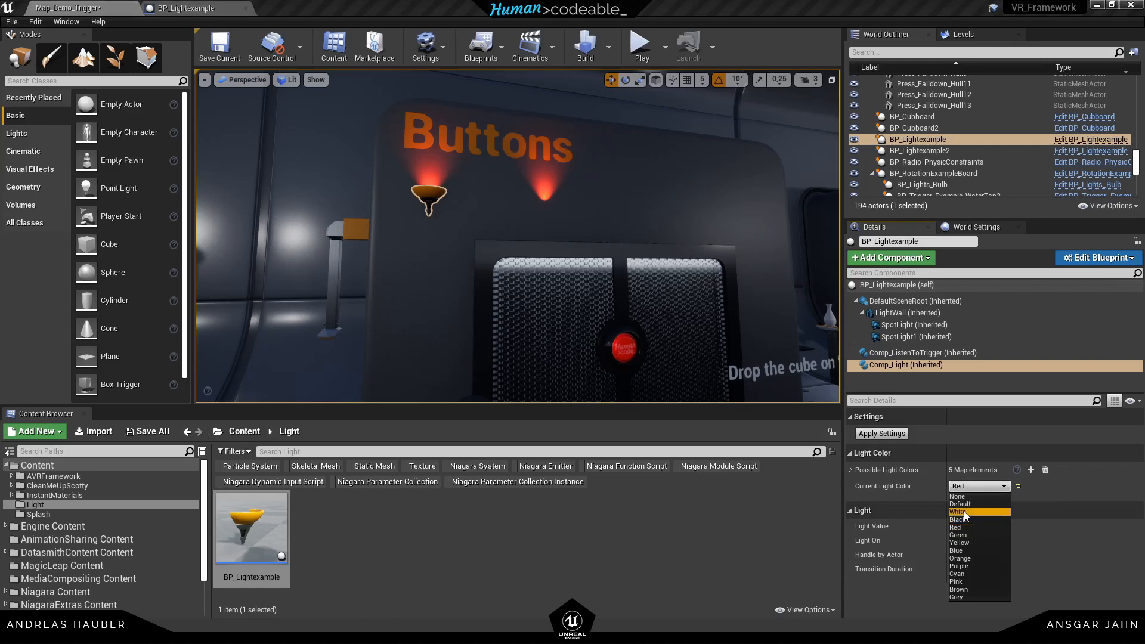
click(963, 511)
click(879, 438)
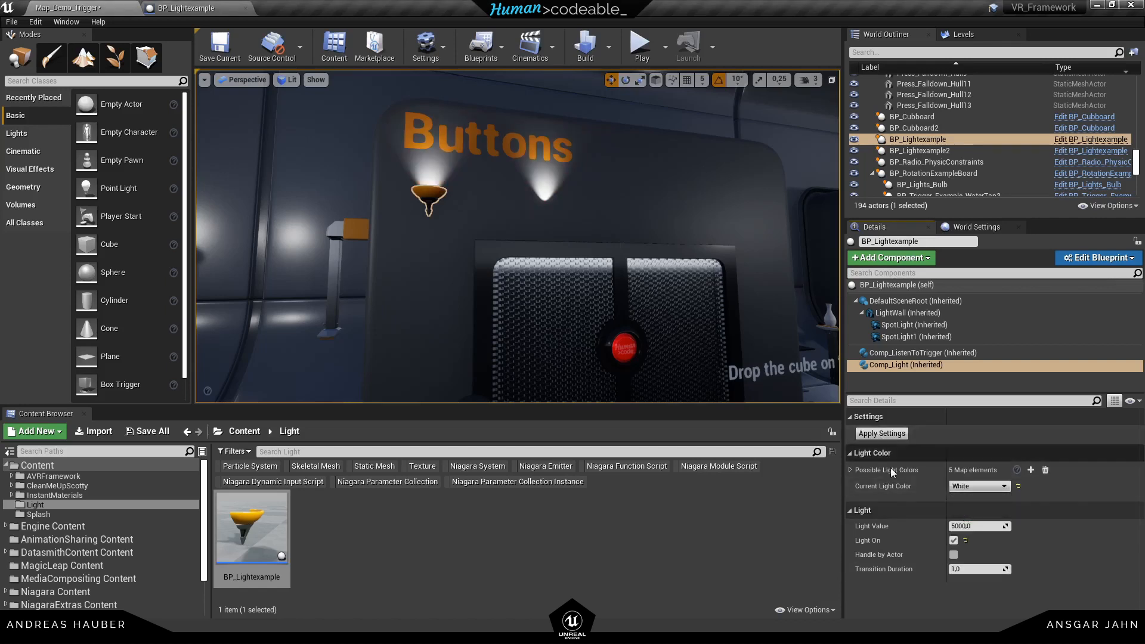
click(954, 540)
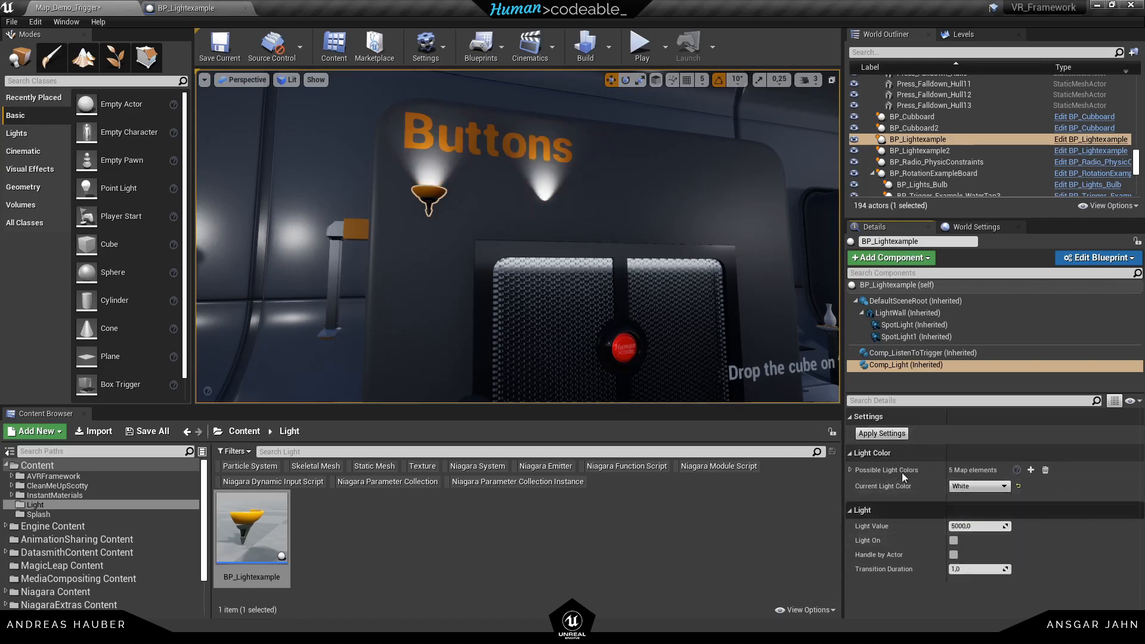
click(888, 435)
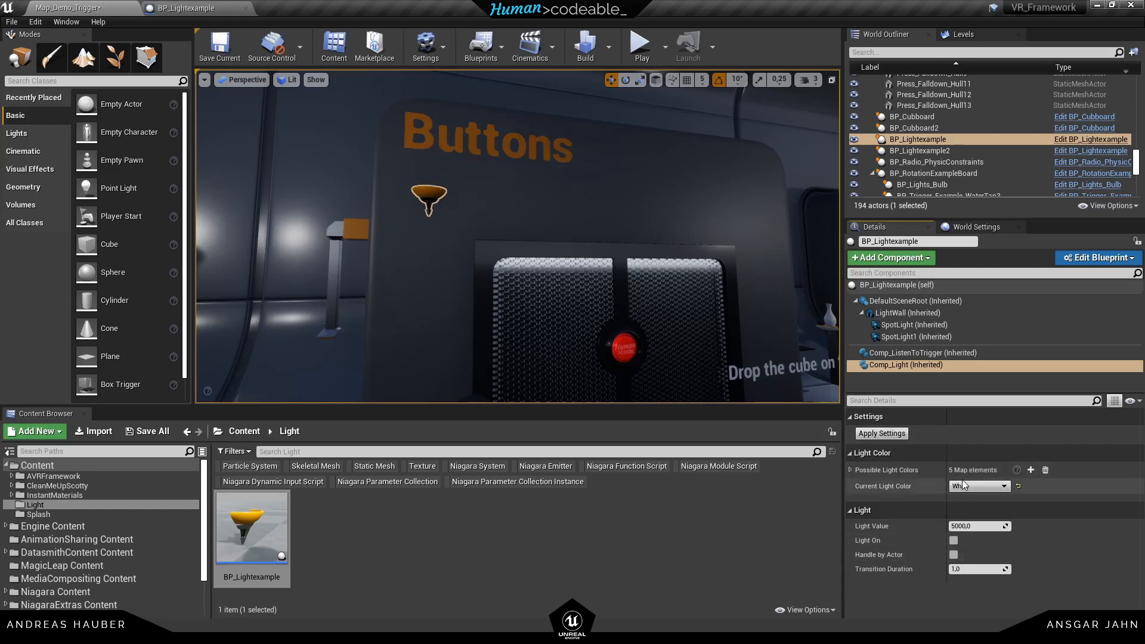
- Add a Comp Select component to the selected lamp and set its Type to SelectionMenu
click(911, 260)
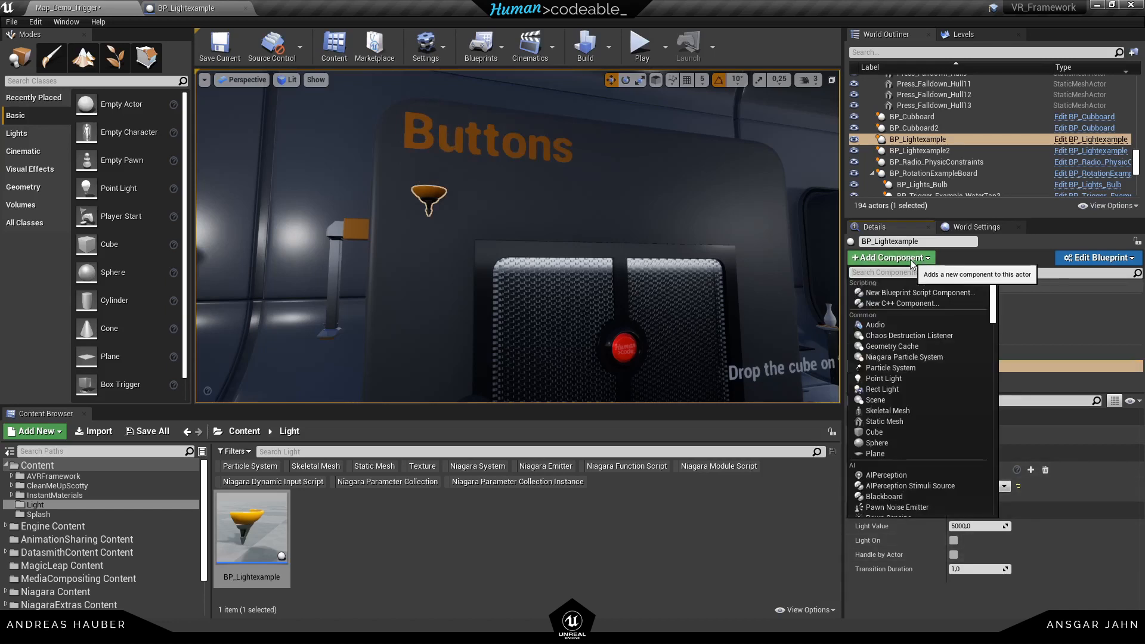
text(sele)
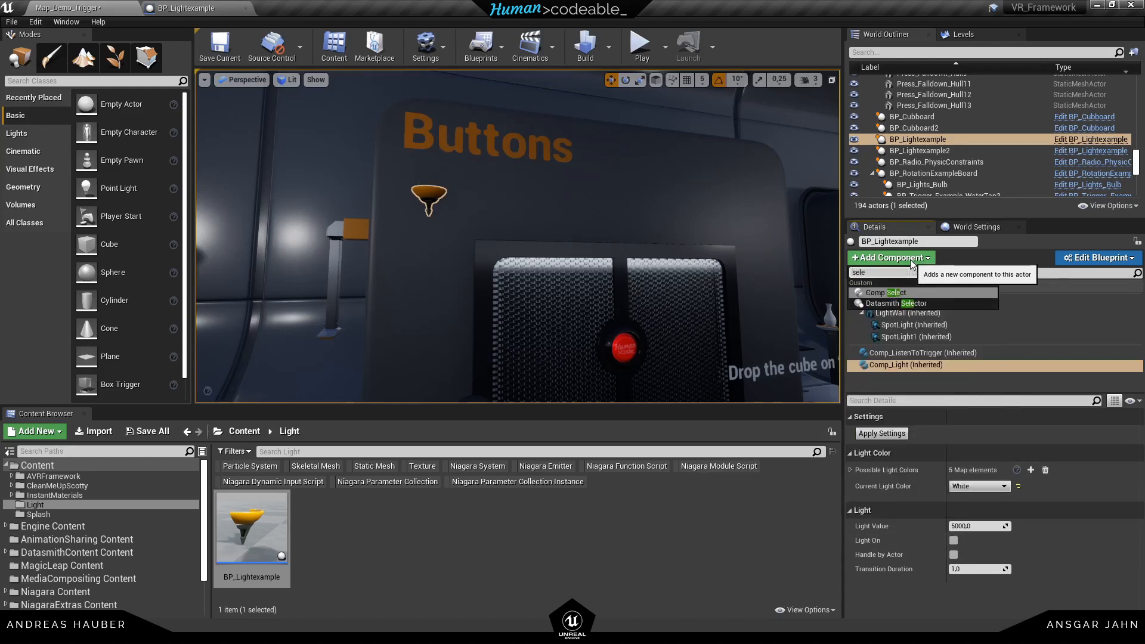
click(914, 292)
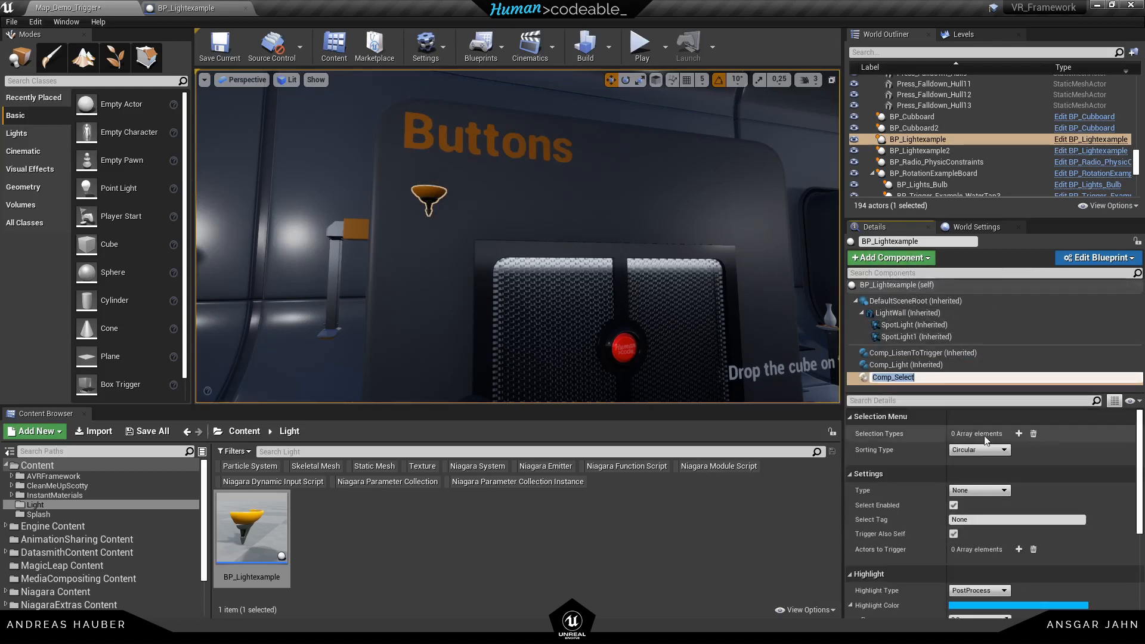
click(985, 489)
click(970, 516)
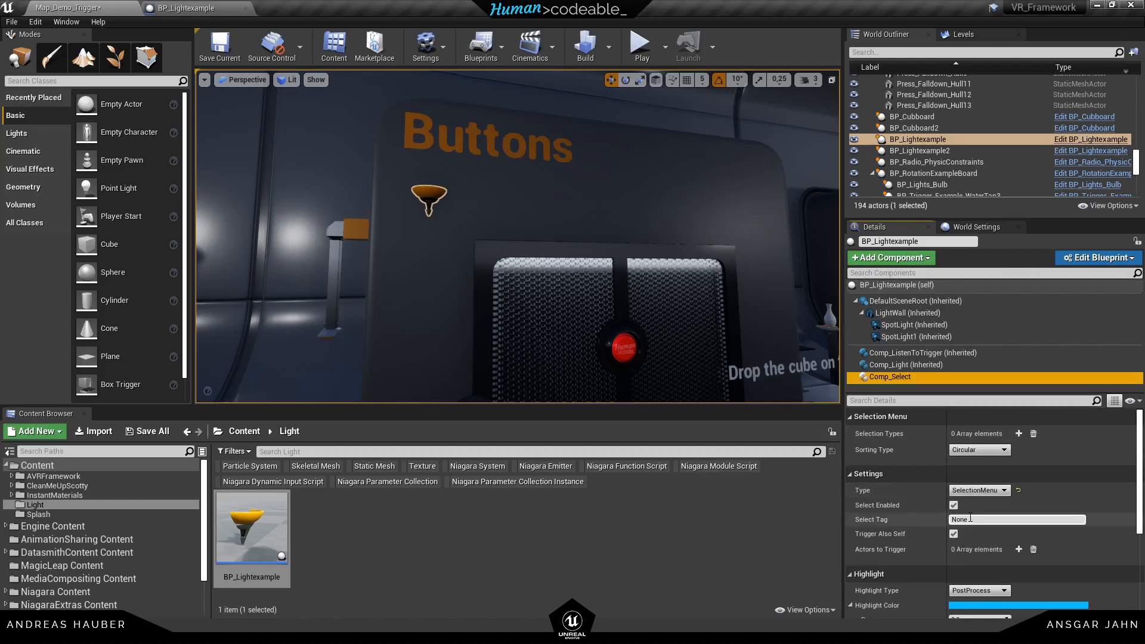
- Add two Selection Types entries to Comp_Select, setting the first to Light and the second to LightColor
click(1018, 433)
click(971, 450)
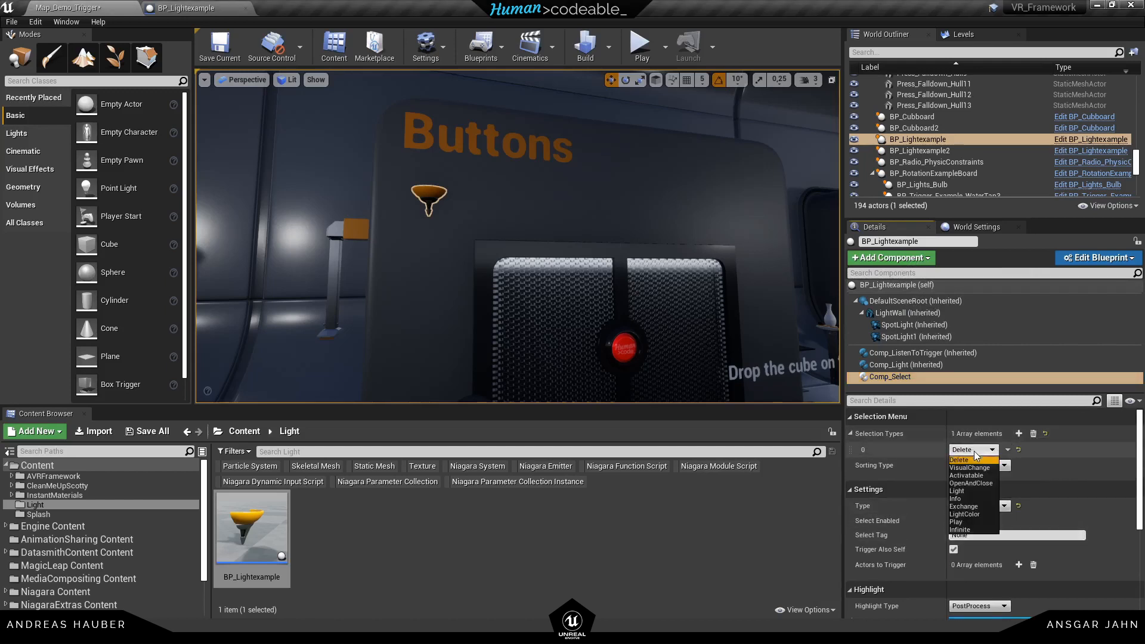
click(963, 491)
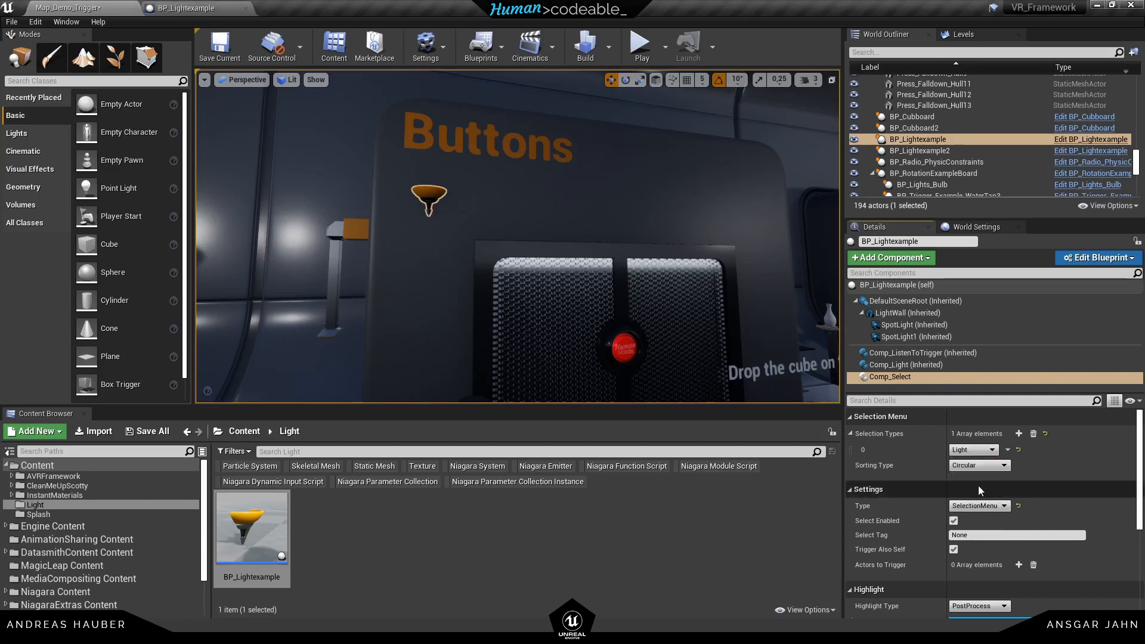
click(1019, 434)
click(977, 467)
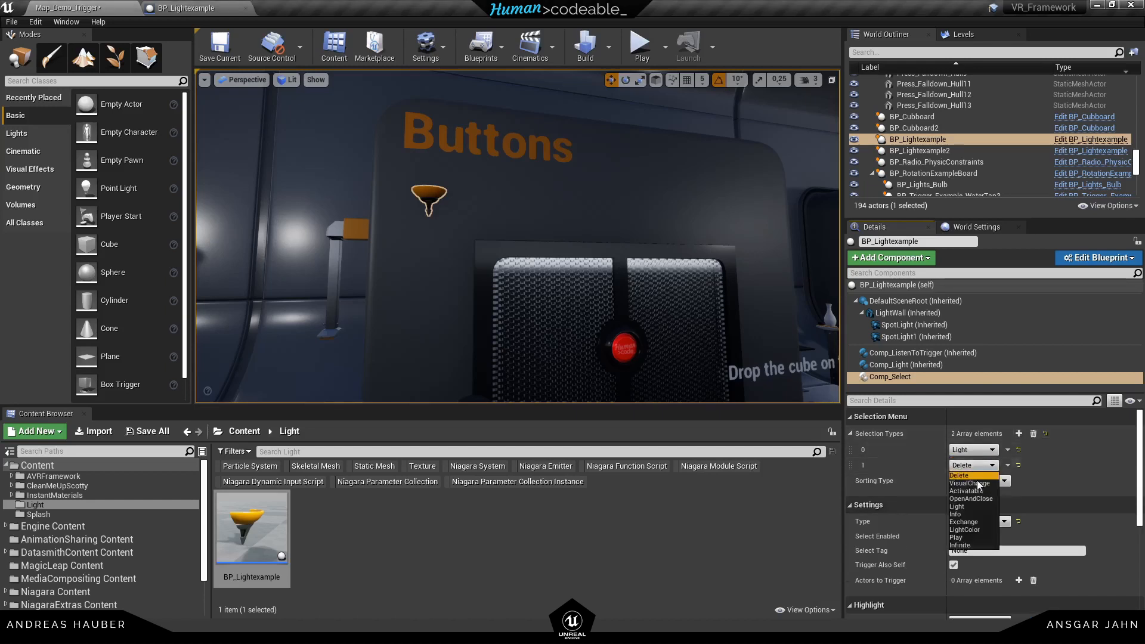
click(971, 527)
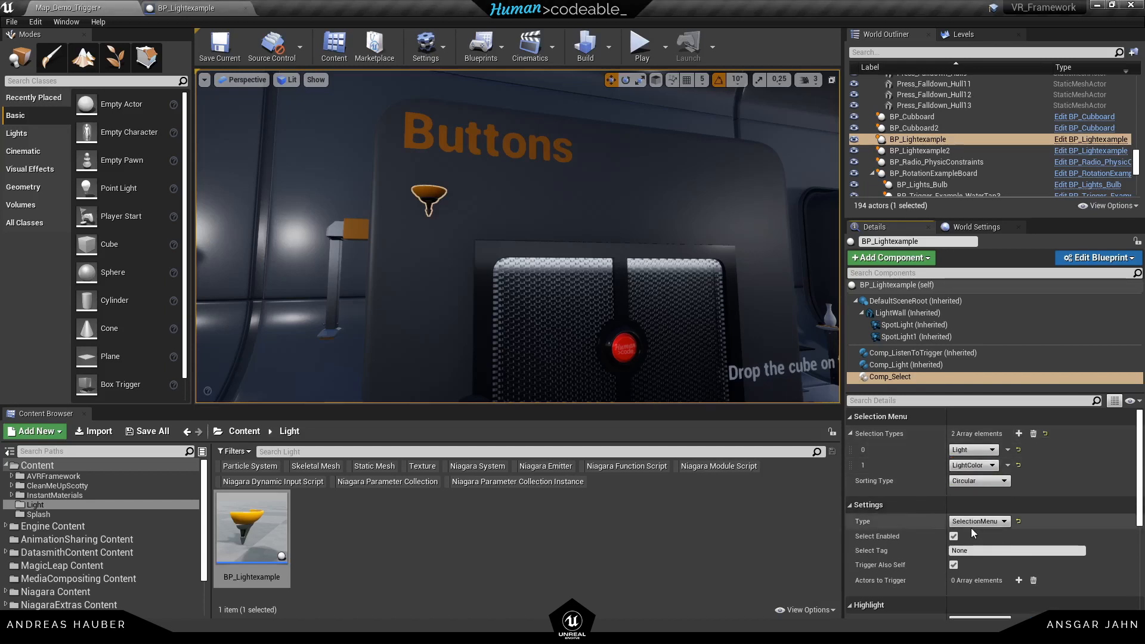
- Play the level in full screen and walk up to the wall lamp on the Buttons board
click(640, 46)
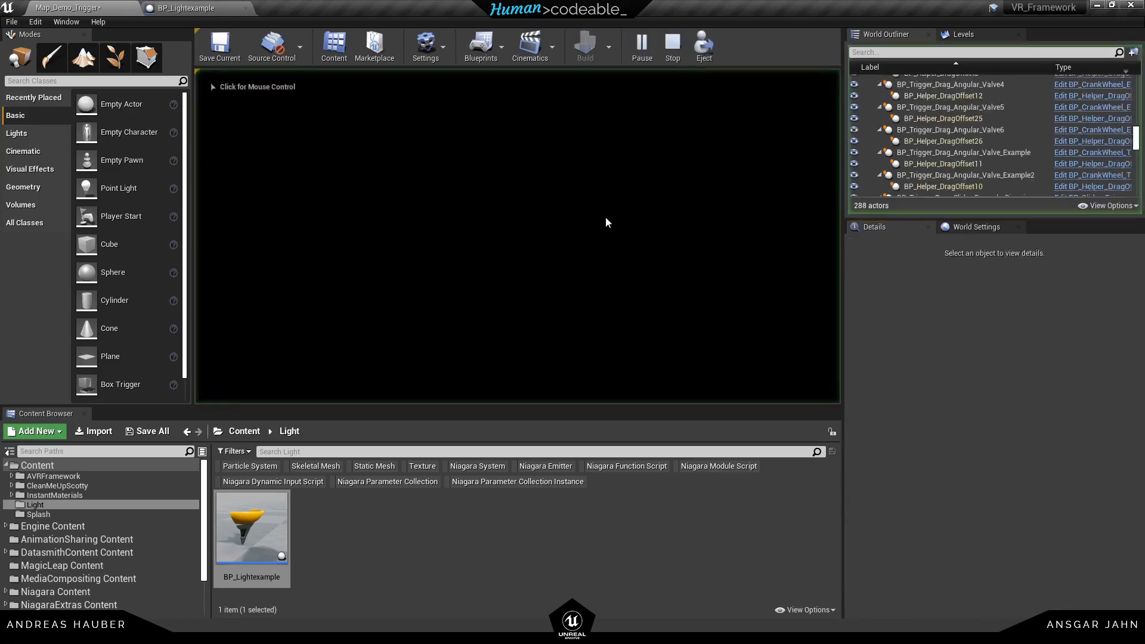
click(587, 230)
key(F11)
click(572, 310)
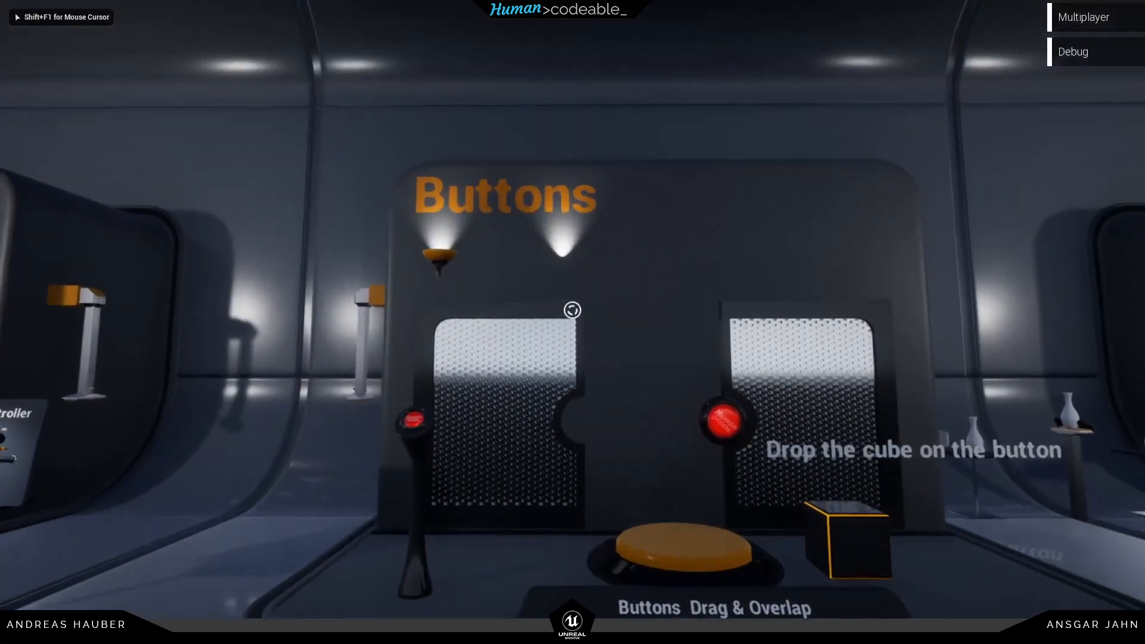
key(w)
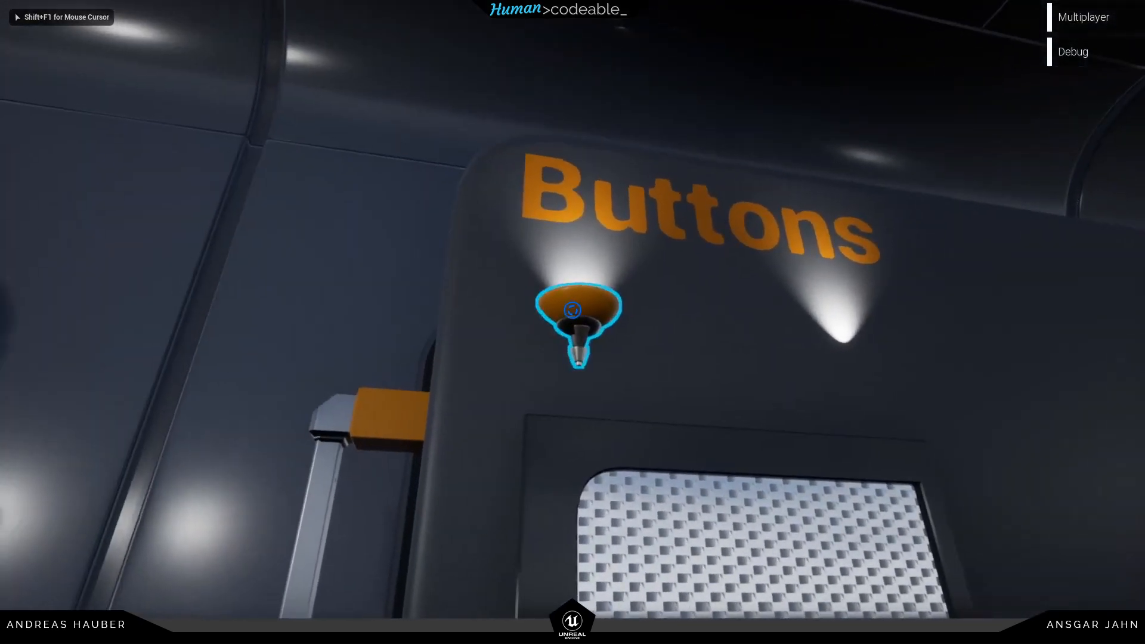
- Test the lamp's selection menu by expanding its light colour choices and using the light switch option
click(572, 310)
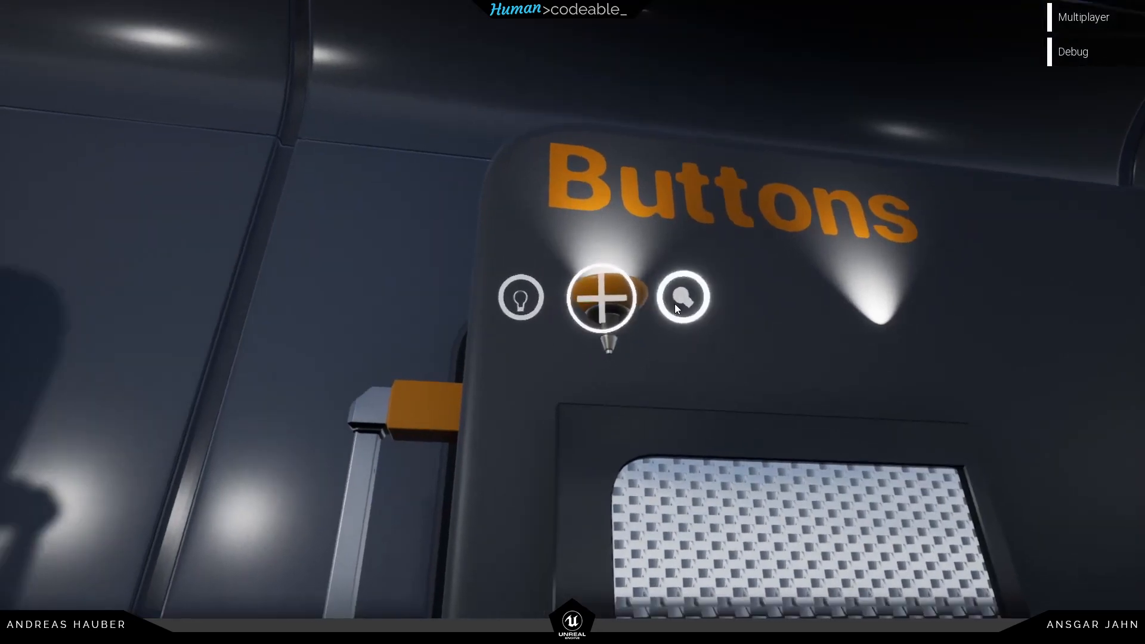
click(674, 303)
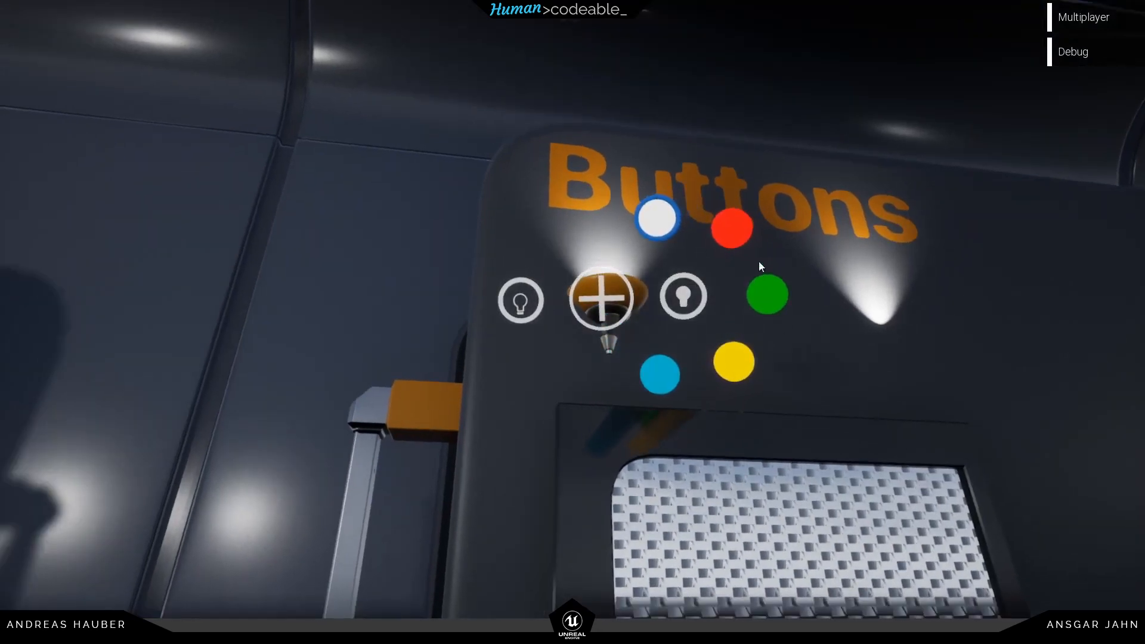
click(686, 287)
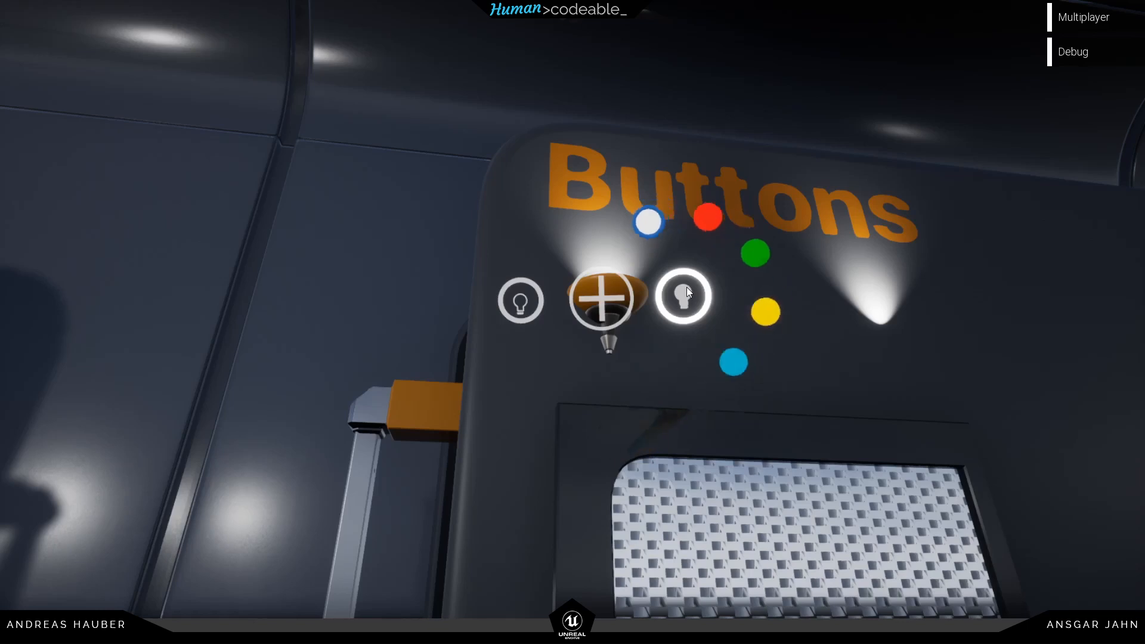
click(519, 301)
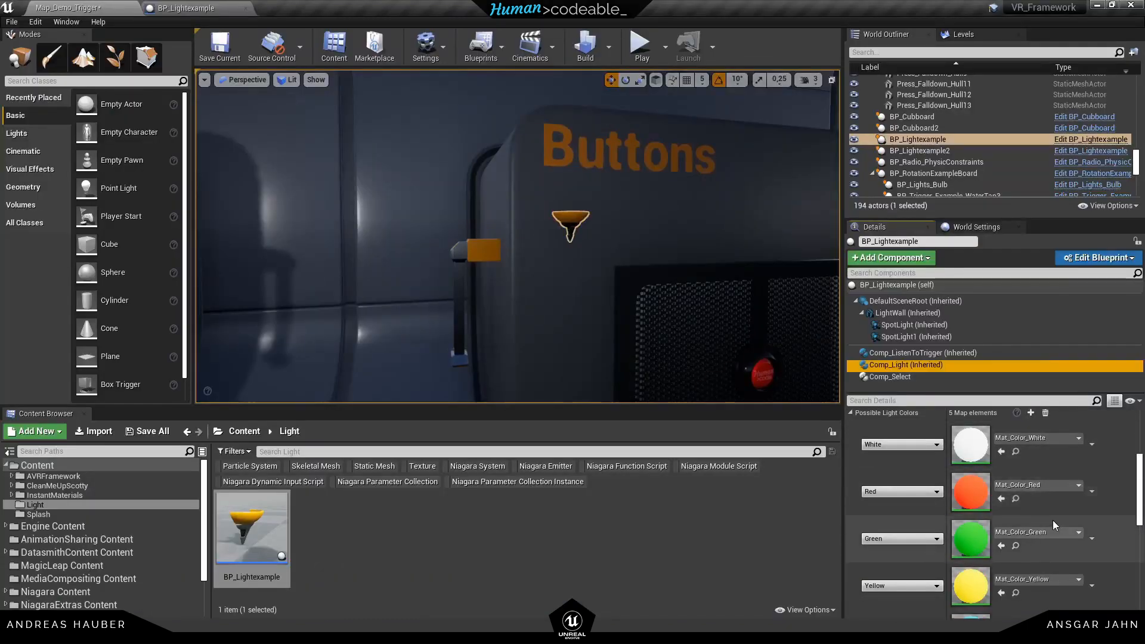
- Review the Possible Light Colors of Comp_Light and open the Mat_Color_Green material for editing
scroll(1053, 520, down, 1)
scroll(1051, 521, down, 3)
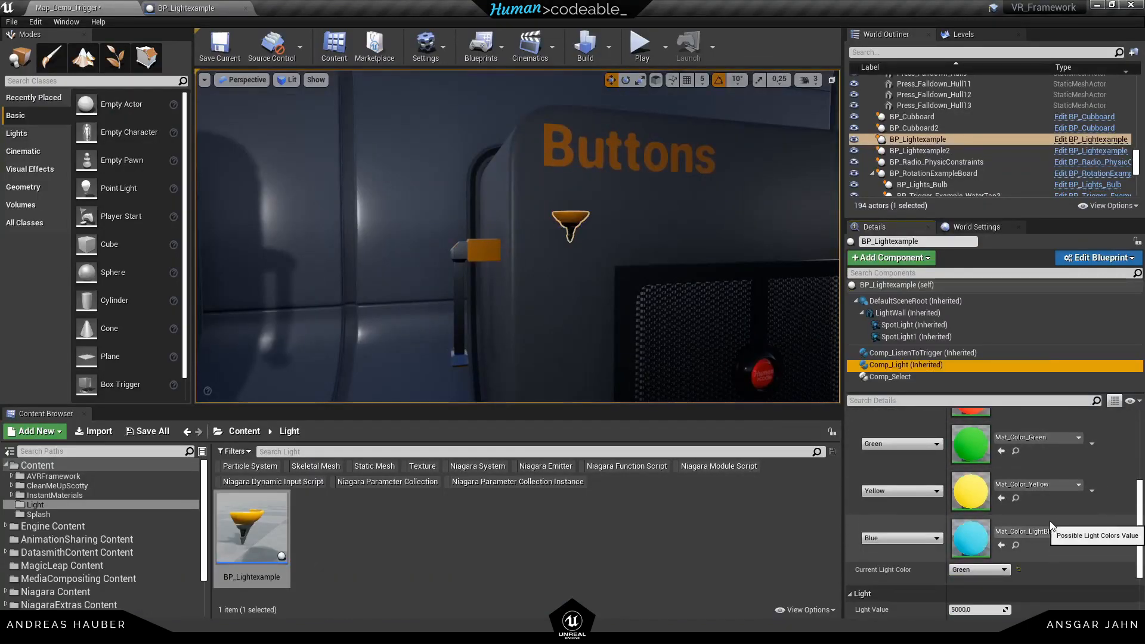
scroll(1050, 525, up, 3)
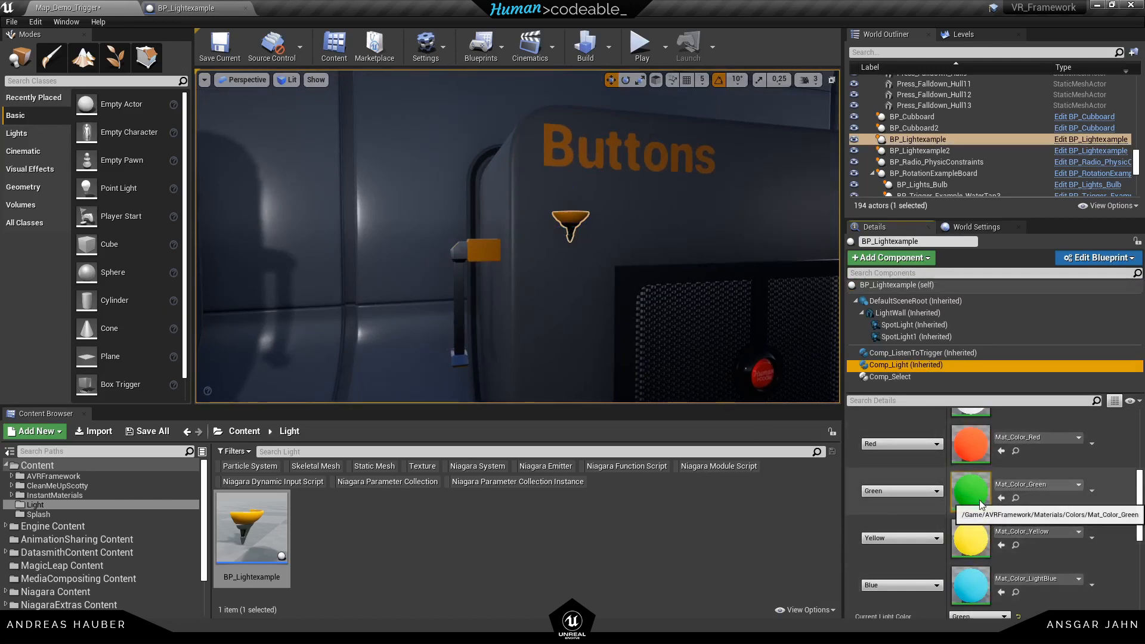
scroll(981, 510, up, 1)
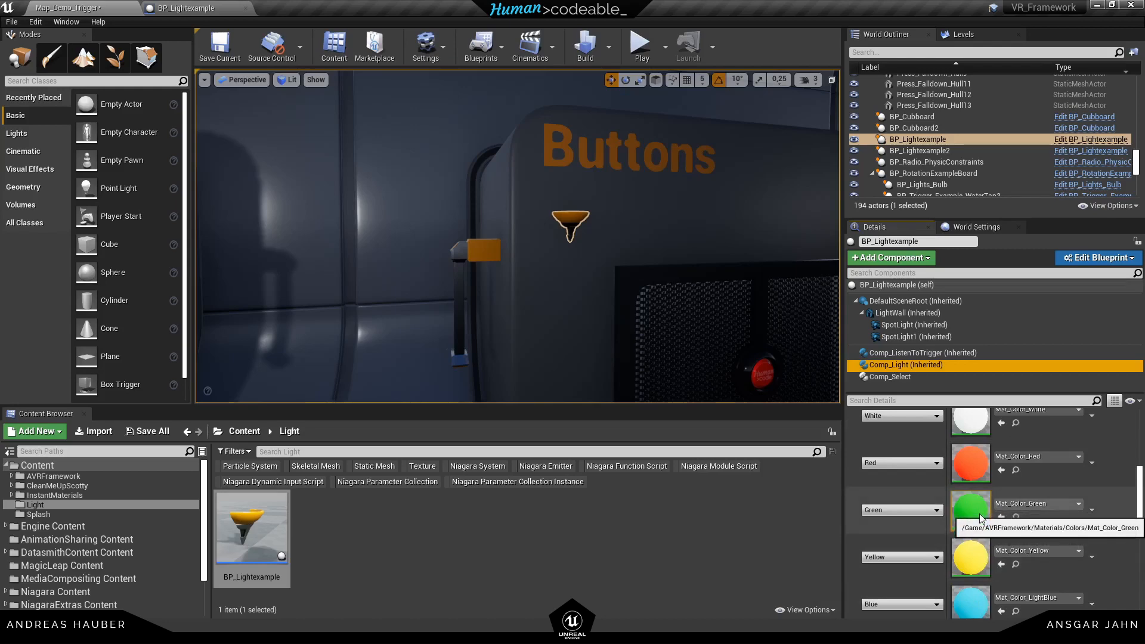
double_click(979, 508)
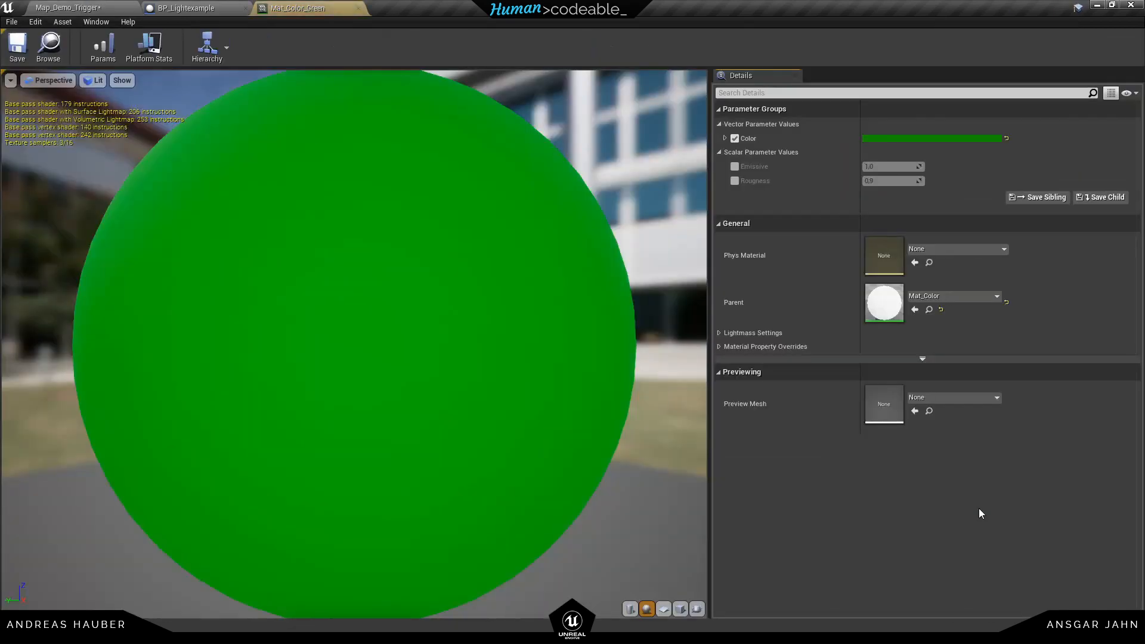
- Change the Color of Mat_Color_Green to a bright turquoise green (R 0, G 1.0, B about 0.29) and save the material
click(940, 139)
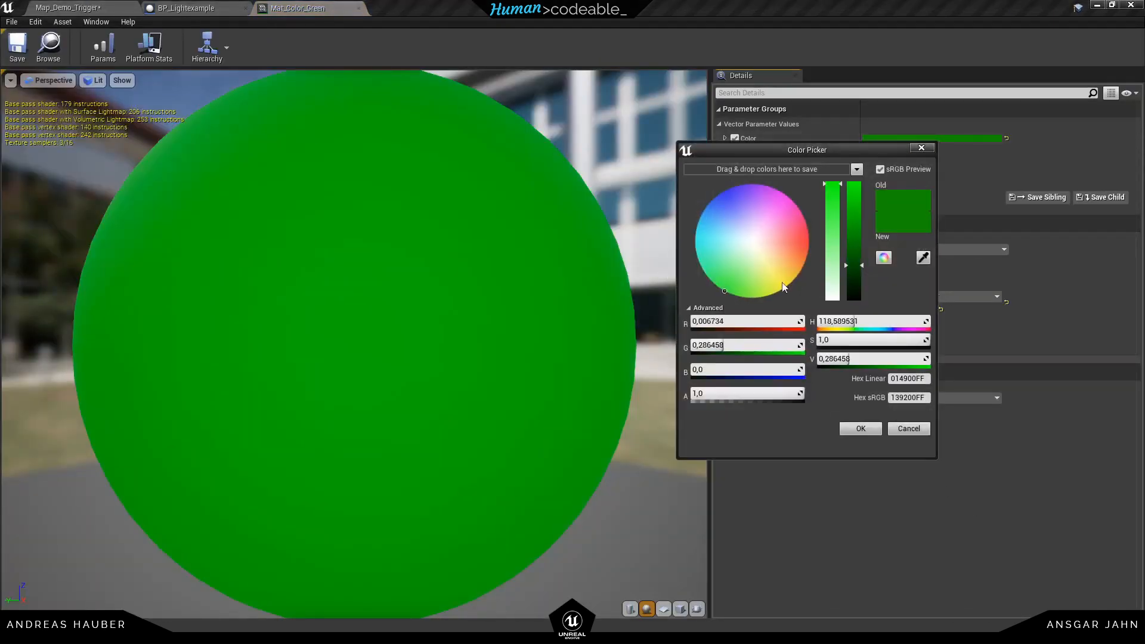
drag(725, 290, 696, 282)
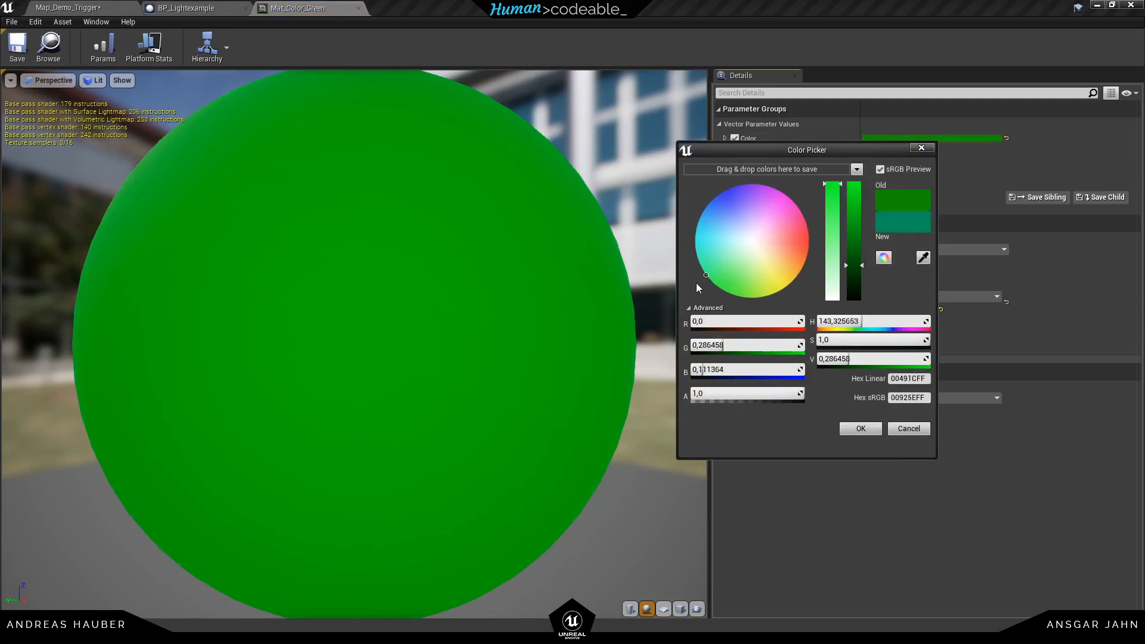
drag(852, 264, 846, 219)
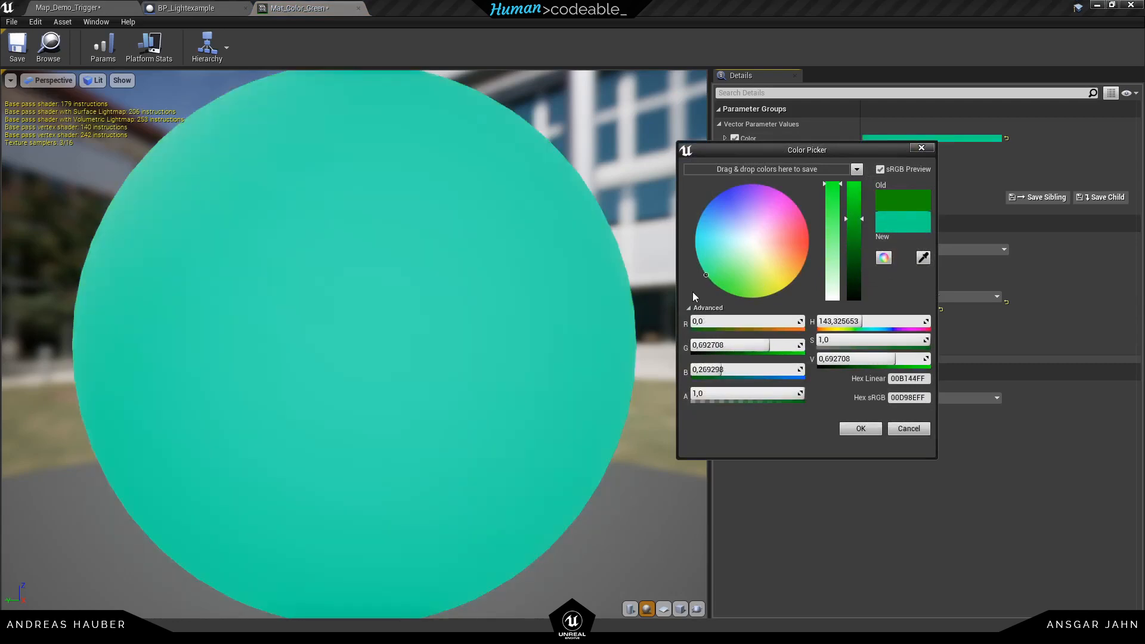
click(710, 277)
drag(853, 228, 845, 182)
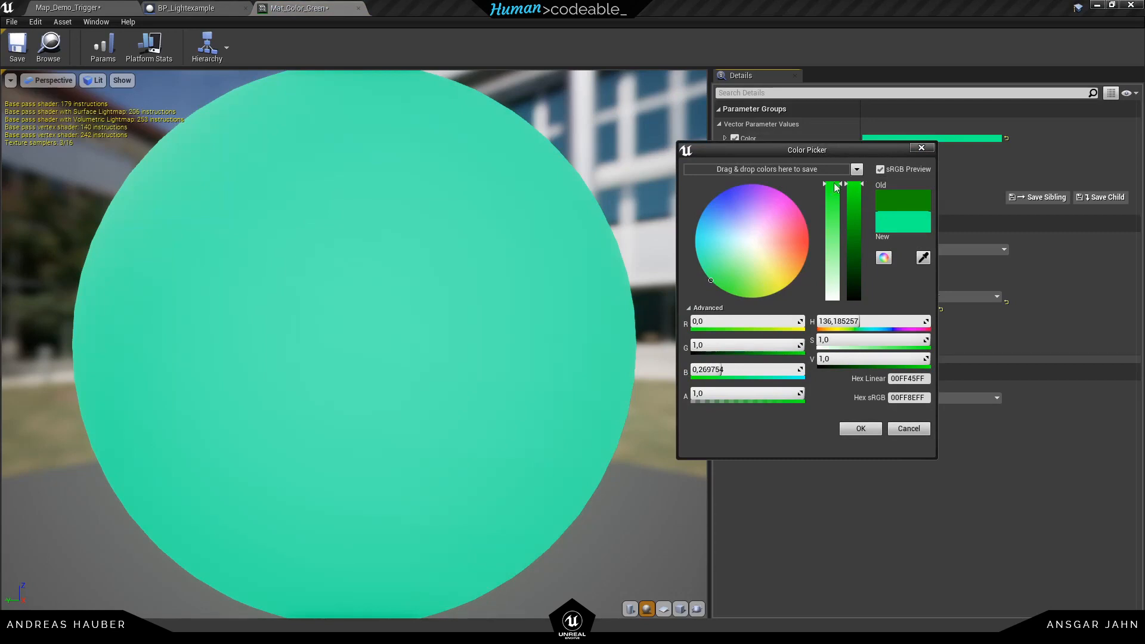
mouse_move(714, 281)
mouse_down()
mouse_move(681, 270)
mouse_move(685, 303)
mouse_up()
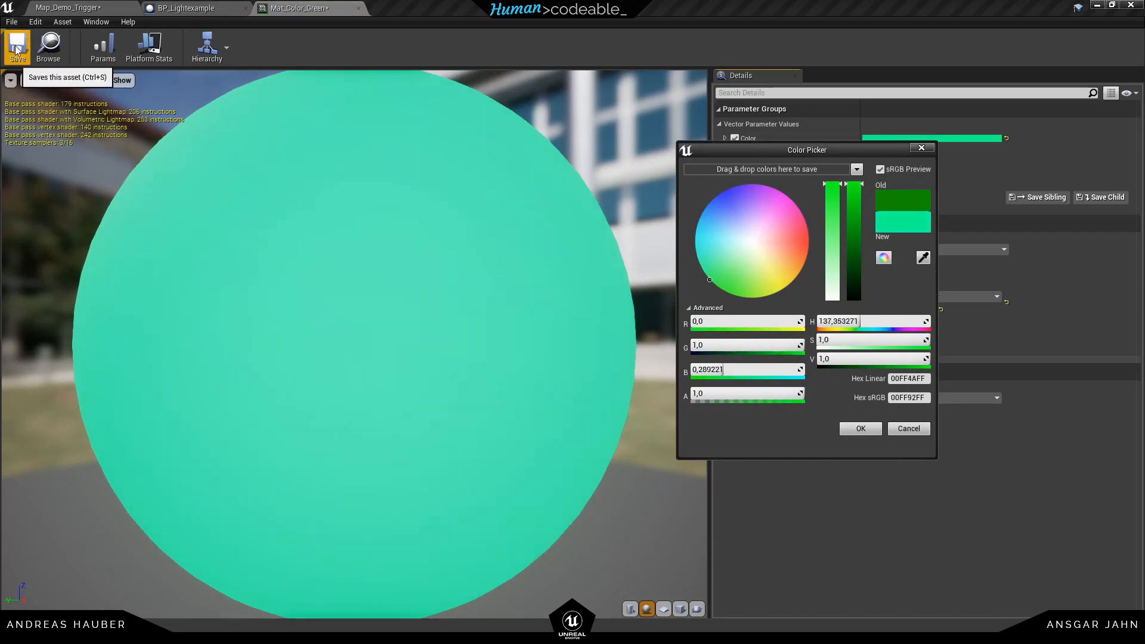
click(860, 429)
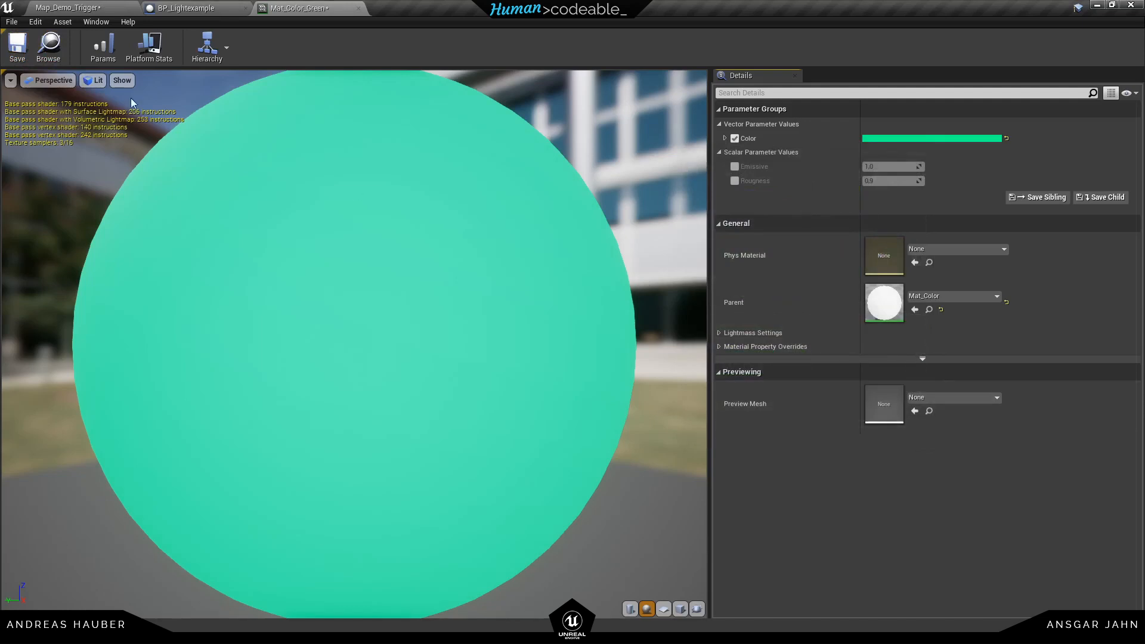
click(17, 47)
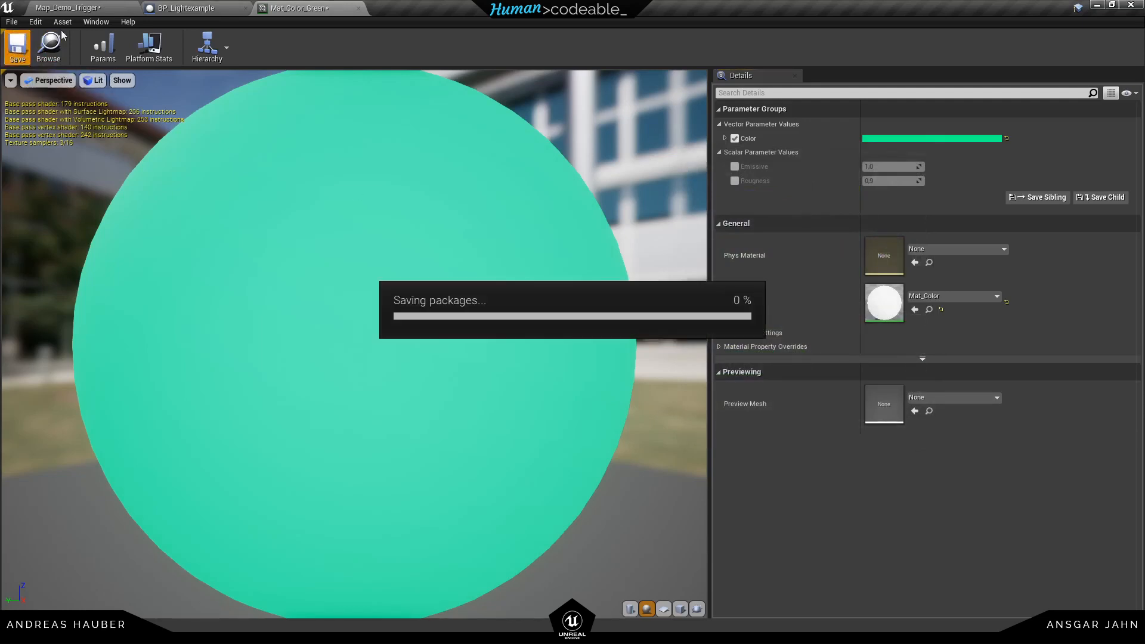
- Back in the level, collapse Possible Light Colors, enable Light On, apply the settings and focus the view on the lamp
click(82, 7)
scroll(865, 453, up, 4)
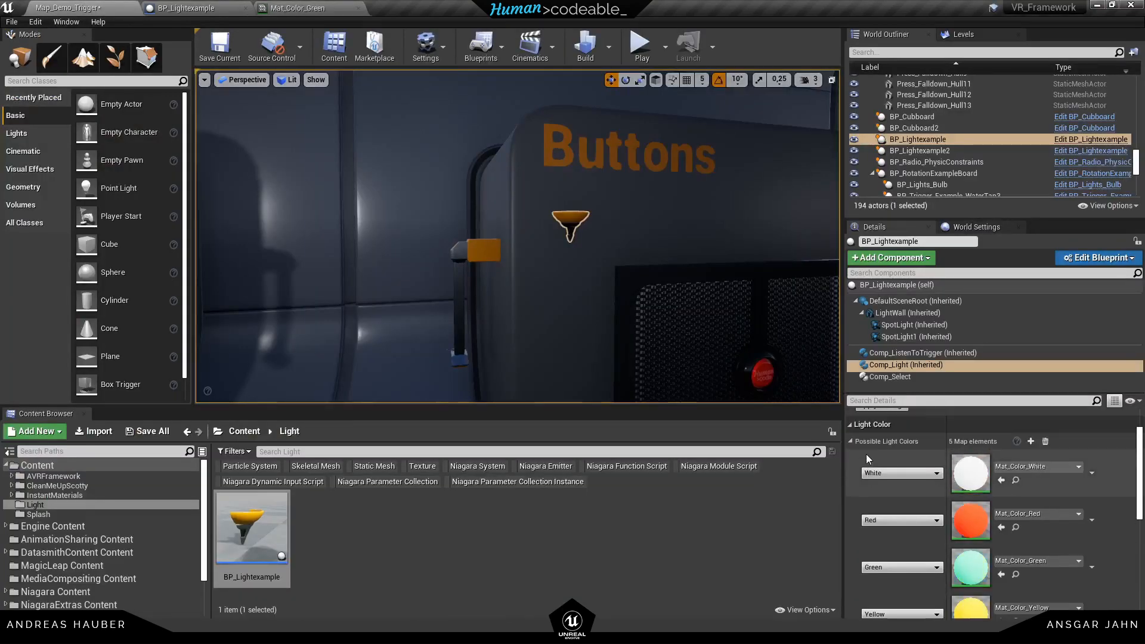
click(854, 441)
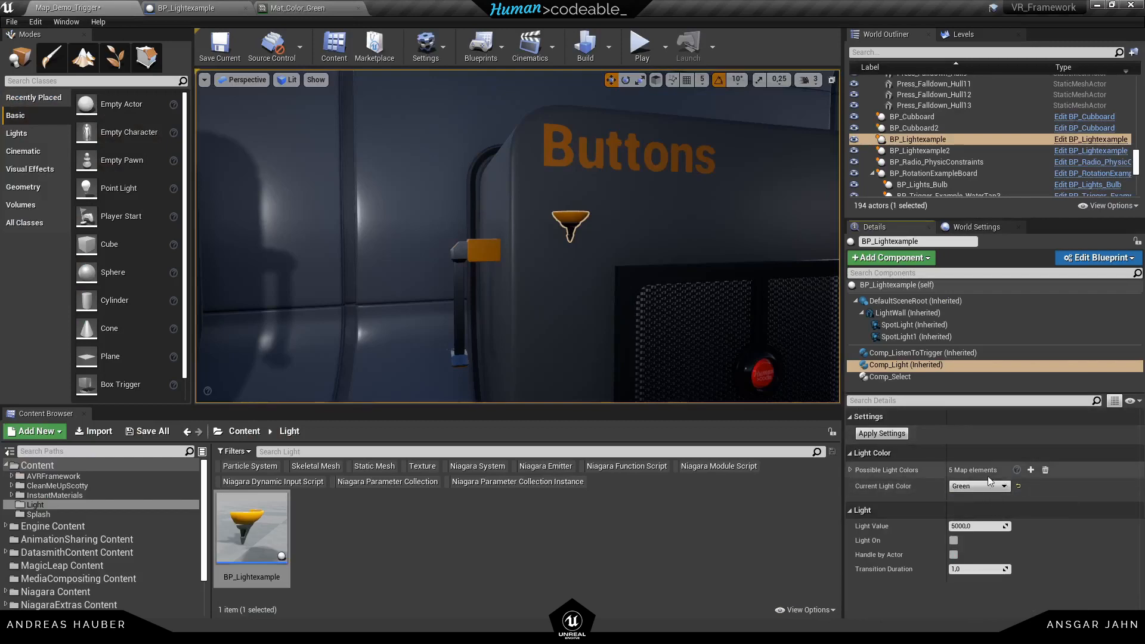
click(953, 540)
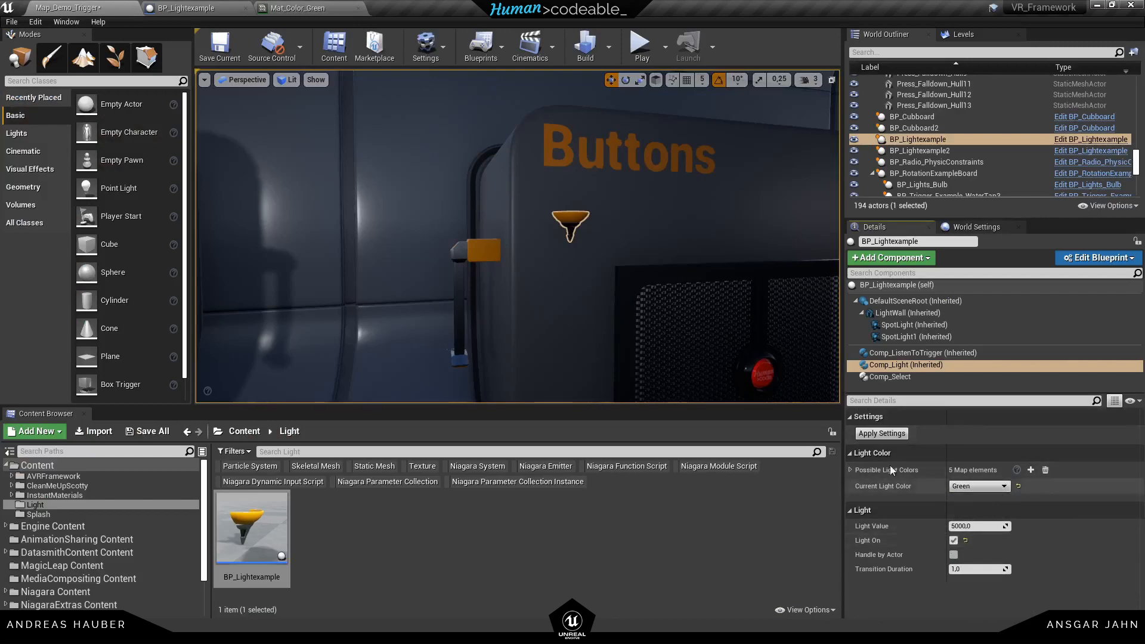
click(887, 434)
key(f)
right_drag(517, 256, 441, 254)
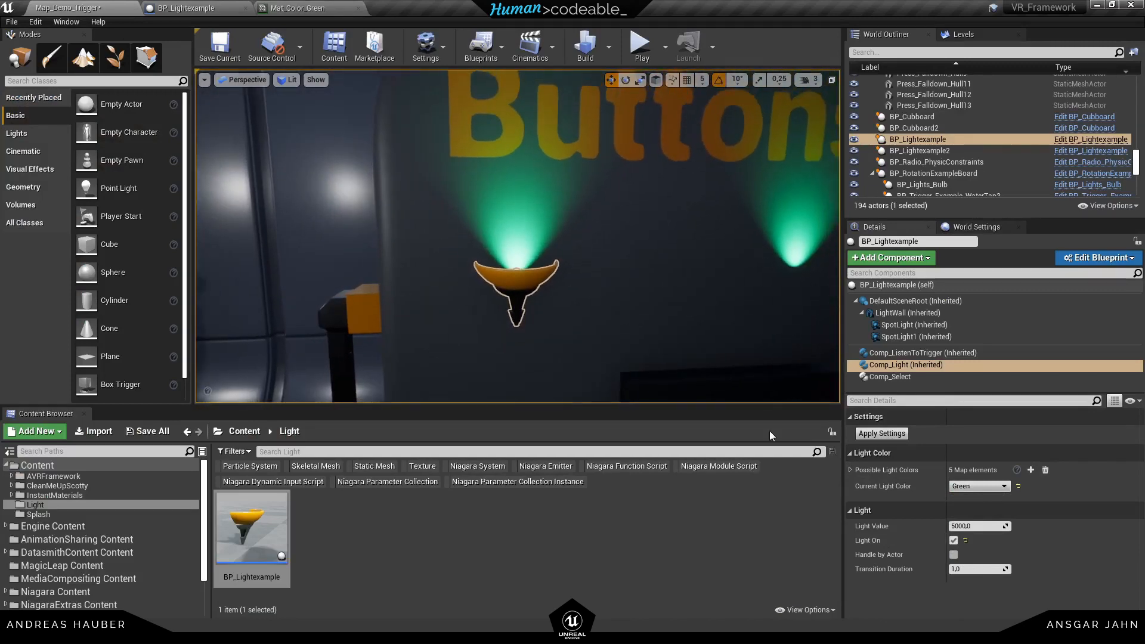
- Reopen Mat_Color_Green from Possible Light Colors and float its editor as a separate window beside the lamp in the level
click(851, 470)
double_click(972, 594)
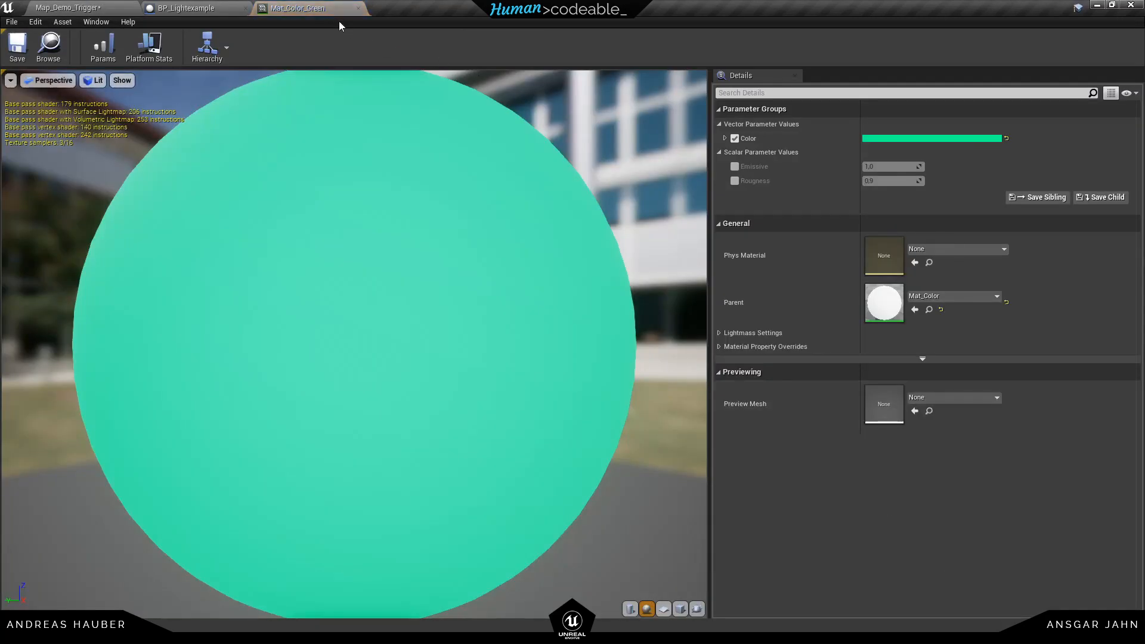
drag(304, 8, 764, 229)
click(68, 8)
drag(906, 229, 384, 325)
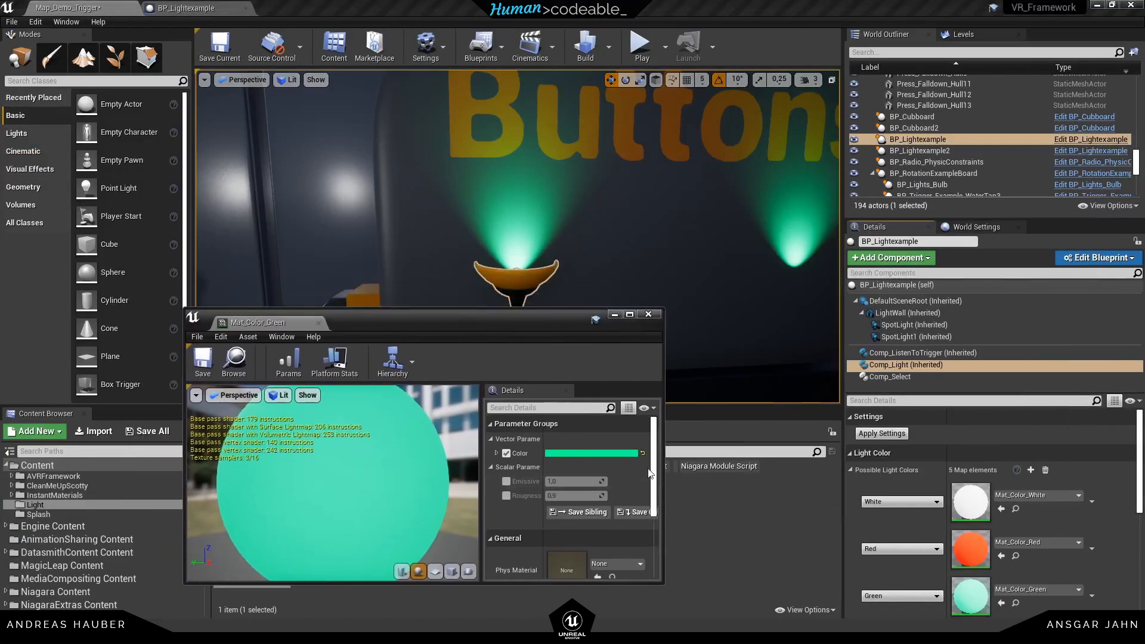
- Change the Color of Mat_Color_Green to a bright yellow-green and apply the lamp's Comp_Light settings
click(615, 454)
drag(652, 436, 686, 463)
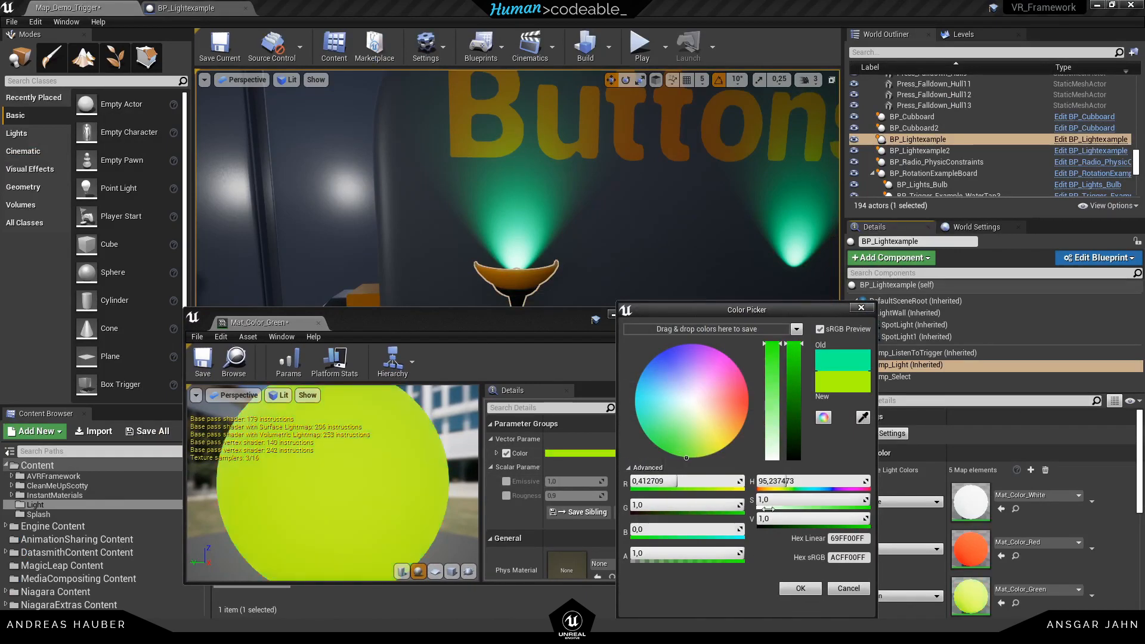
click(810, 587)
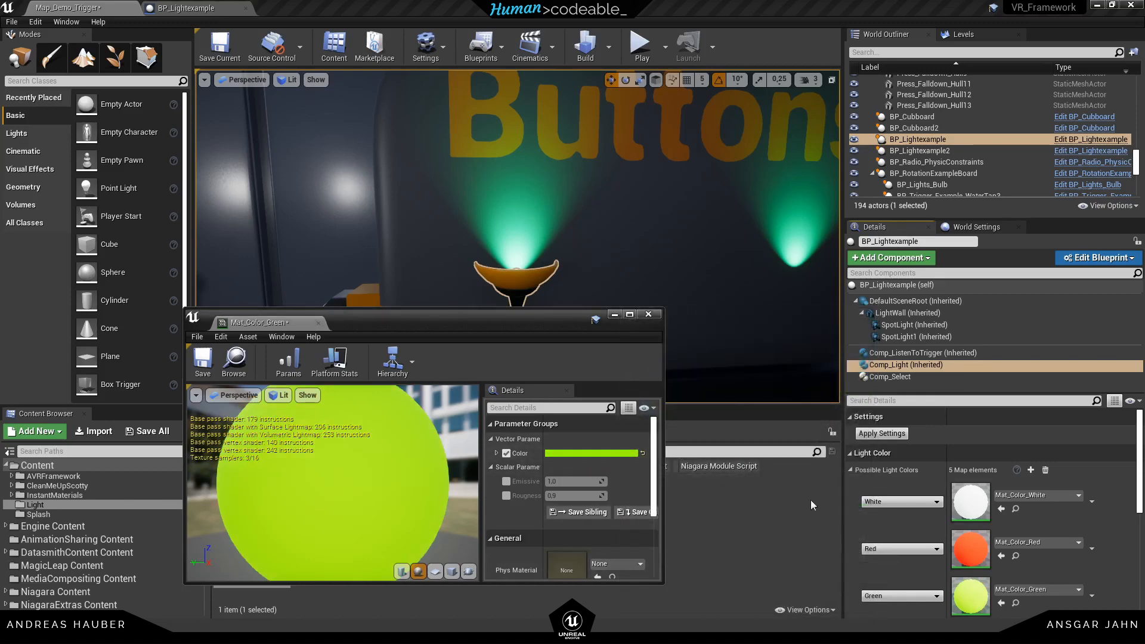
click(889, 433)
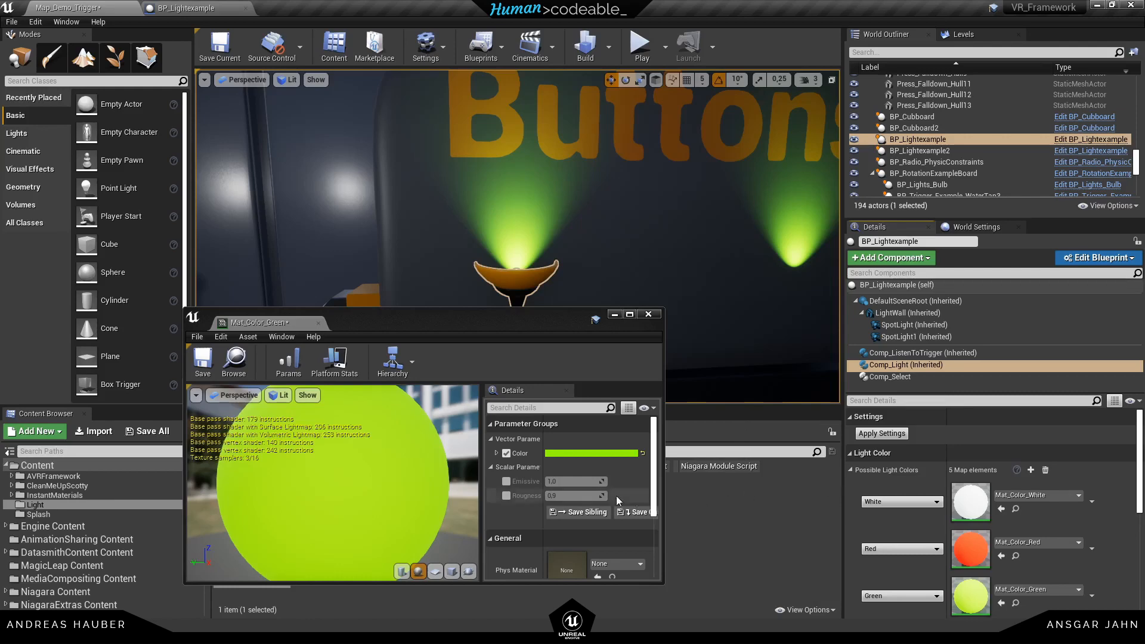
- Open the parent material Mat_Color of Mat_Color_Green and examine its Color parameter and node connections, closing both material editors
click(630, 314)
double_click(885, 313)
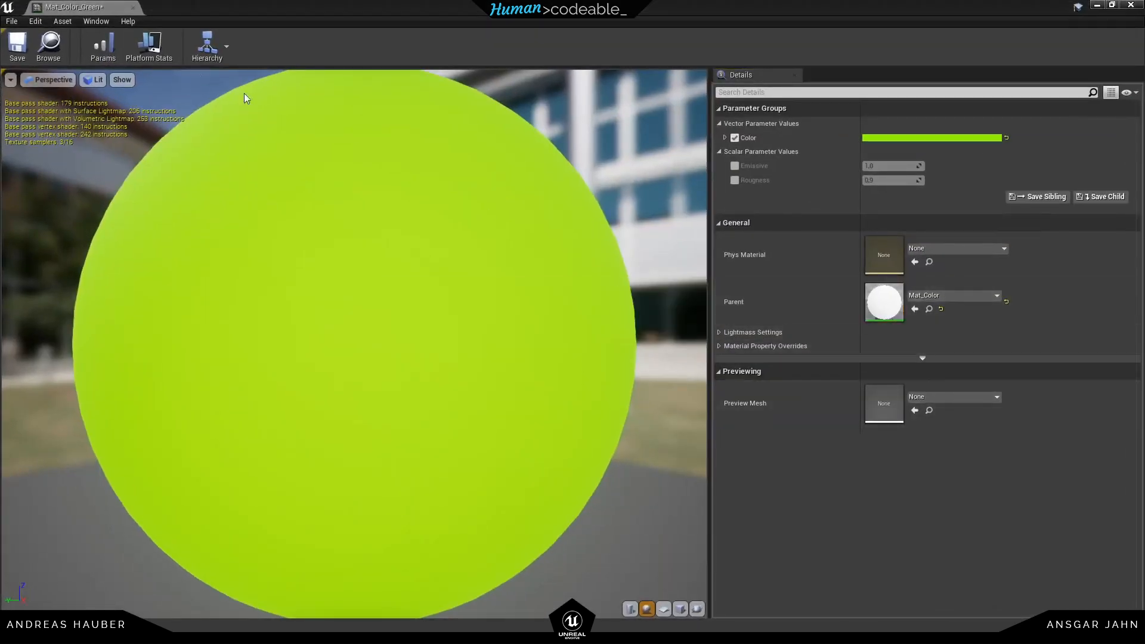
click(133, 8)
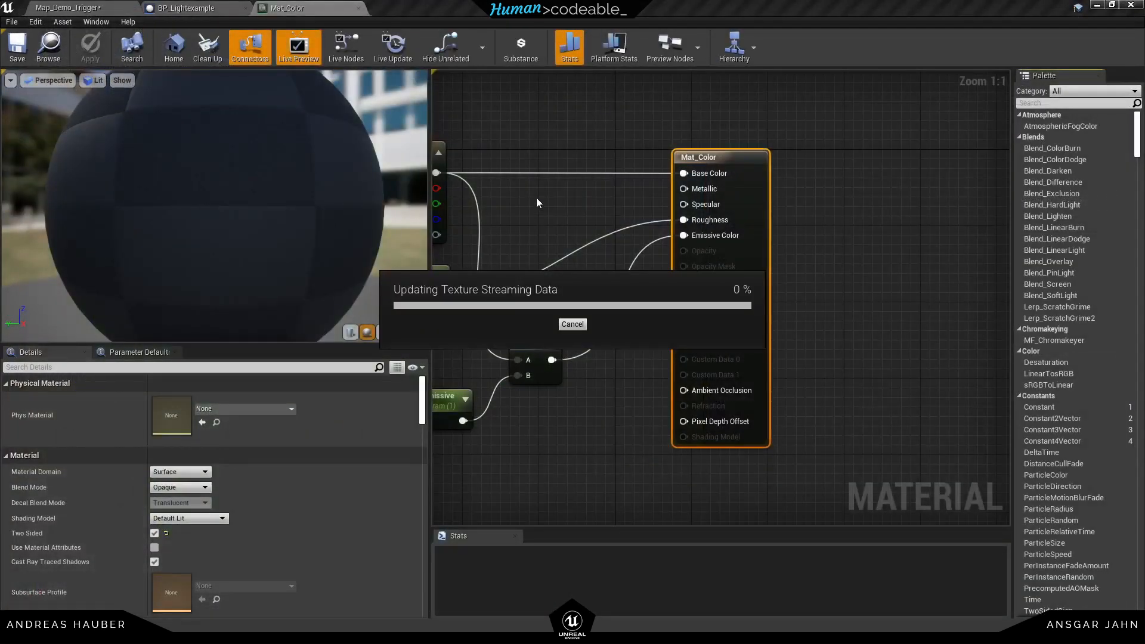
right_drag(544, 193, 821, 277)
click(681, 317)
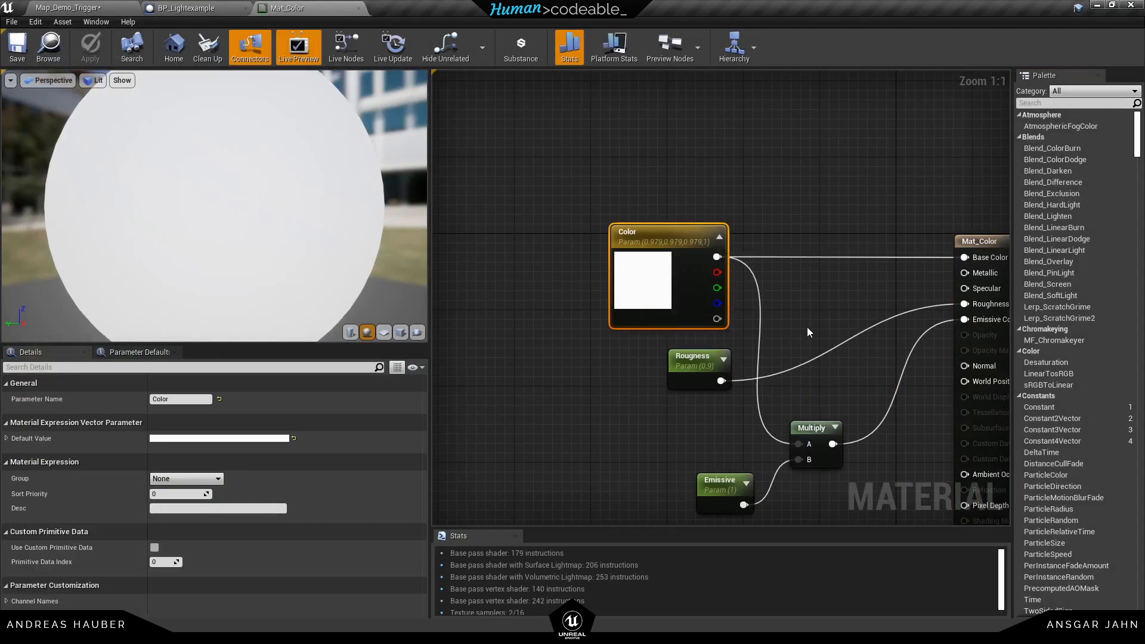
click(358, 8)
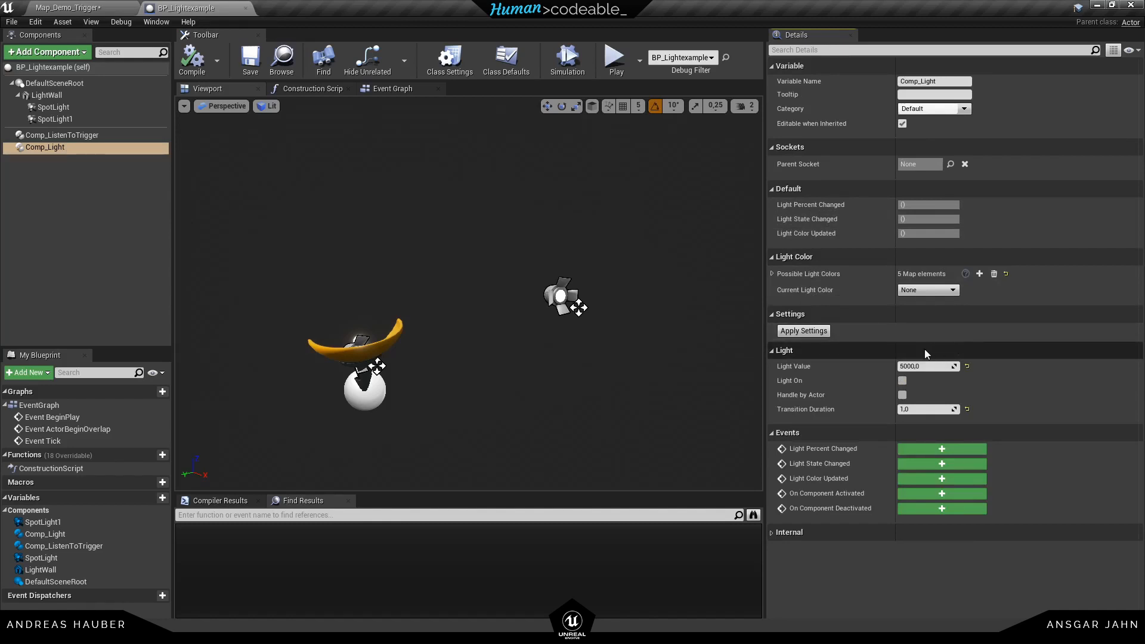
- Enable Handle by Actor on Comp_Light in BP_Lightexample and add its Light Percent Changed event to the Event Graph
click(902, 395)
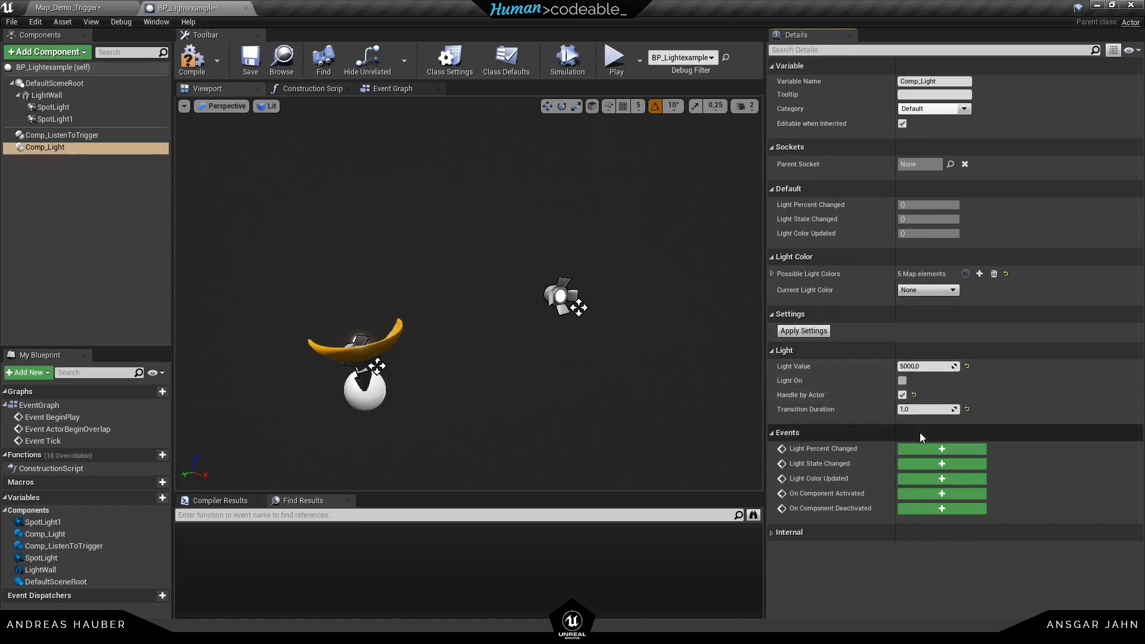
click(393, 88)
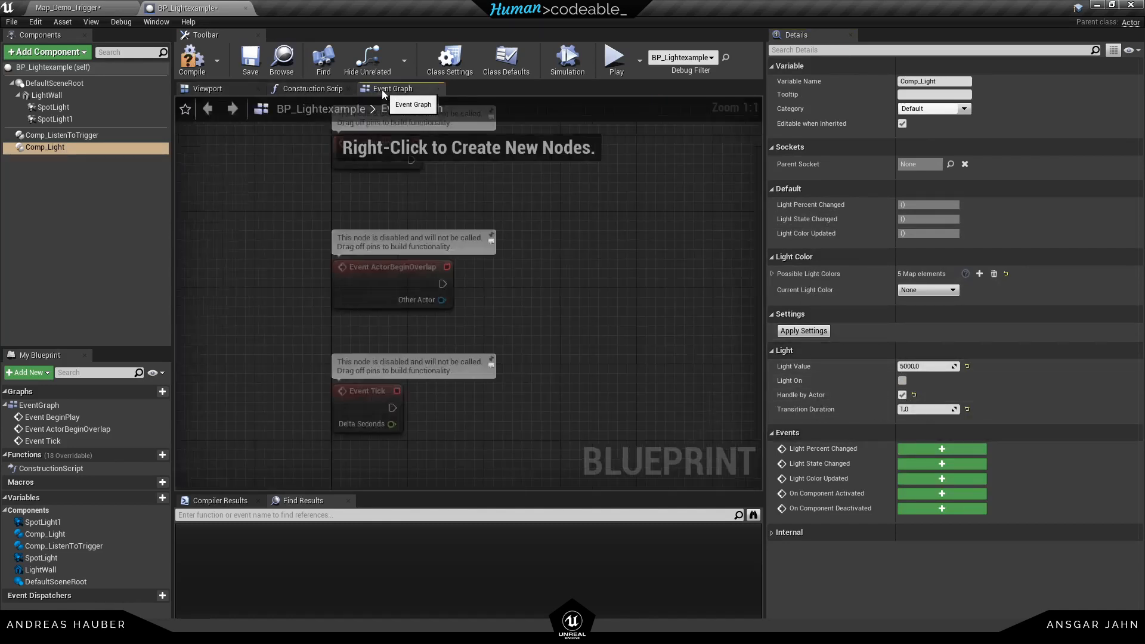
right_click(50, 148)
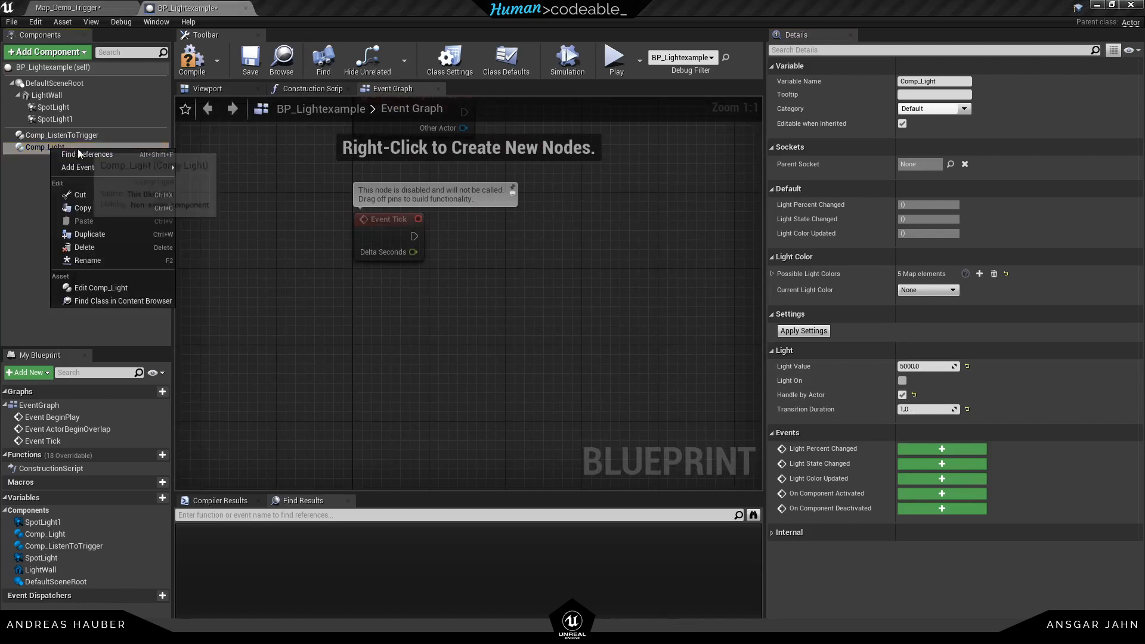
mouse_move(102, 165)
click(266, 179)
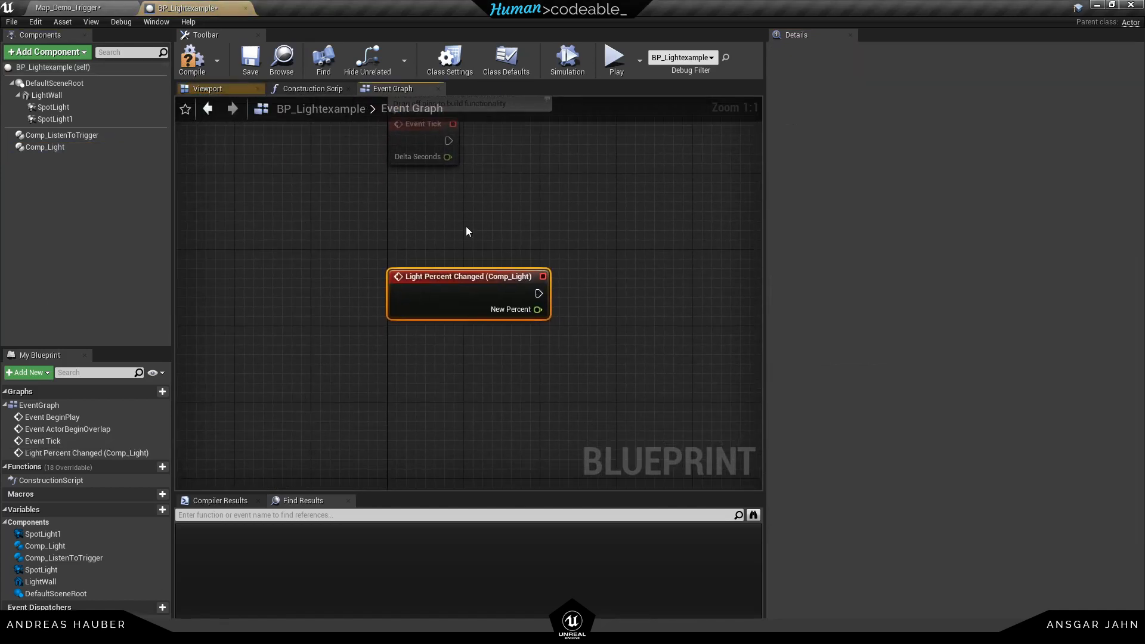
- Add a Print String node and connect the Light Percent Changed event's execution output to it
right_click(533, 340)
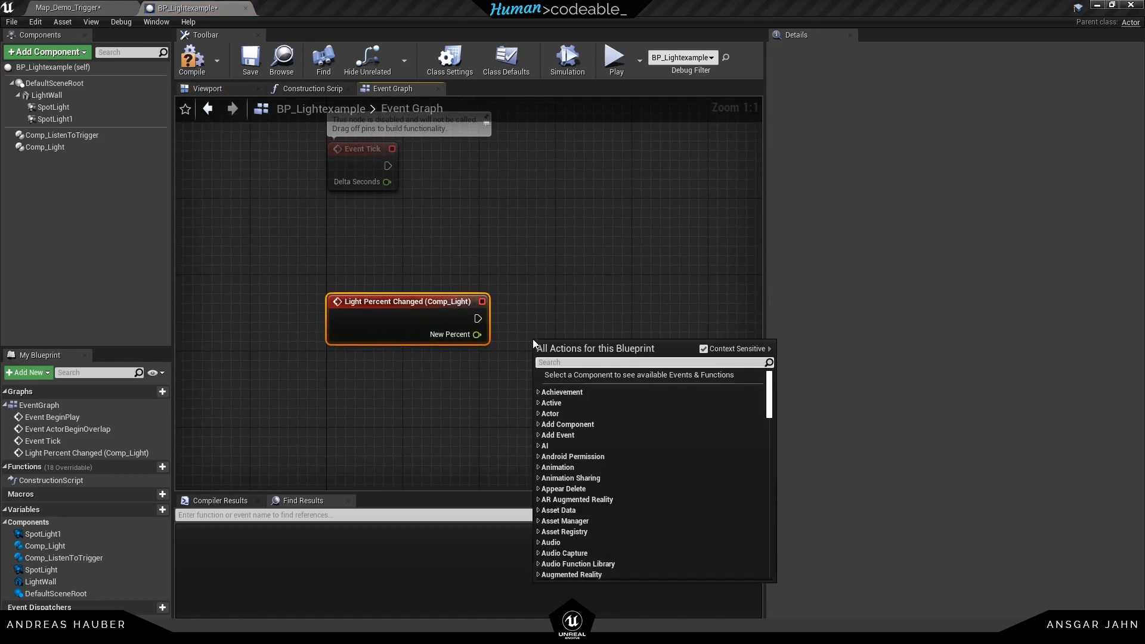
text(prin)
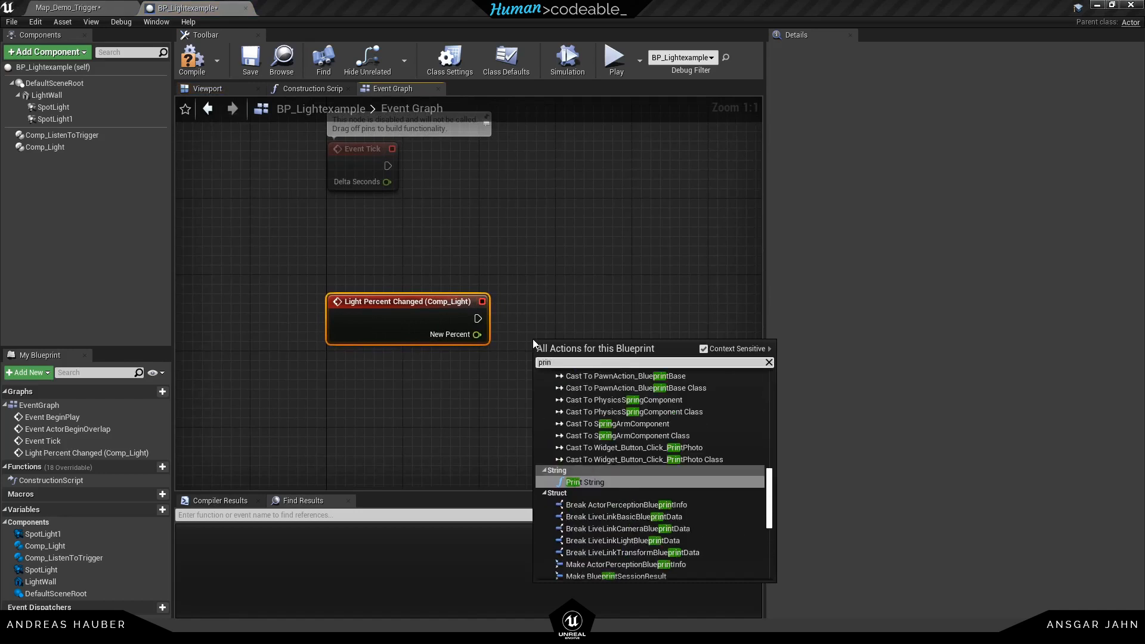
click(592, 481)
drag(530, 356, 608, 310)
drag(478, 319, 624, 319)
right_drag(660, 311, 536, 290)
drag(537, 290, 575, 290)
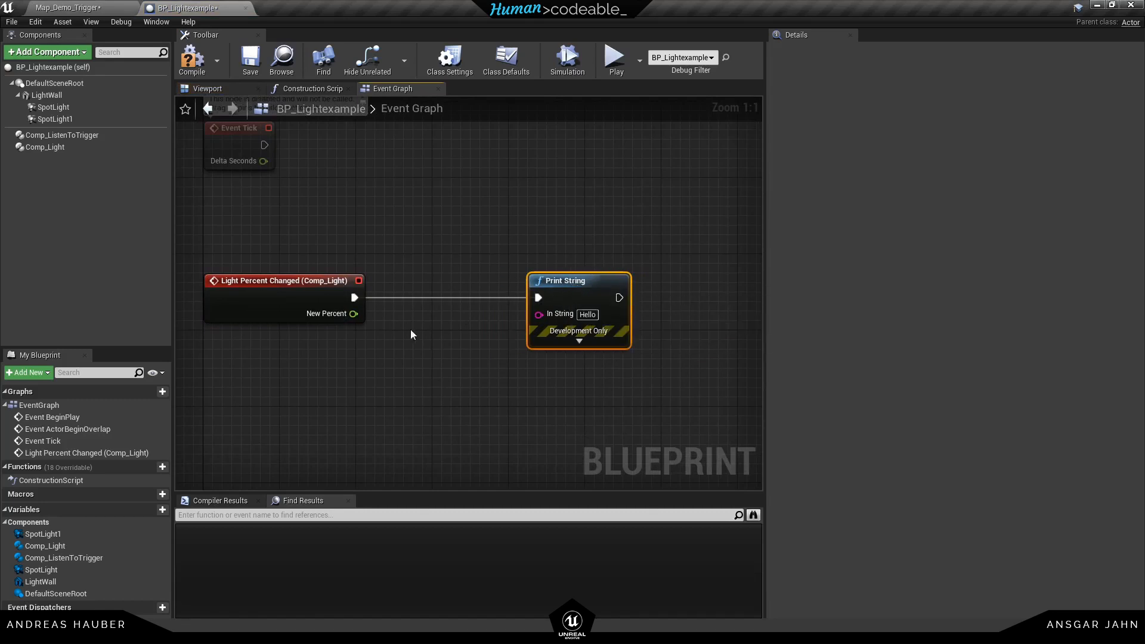
- Feed New Percent into the Print String's In String through a conversion node and compile the Blueprint
drag(354, 314, 539, 313)
drag(450, 292, 440, 329)
right_drag(440, 329, 524, 345)
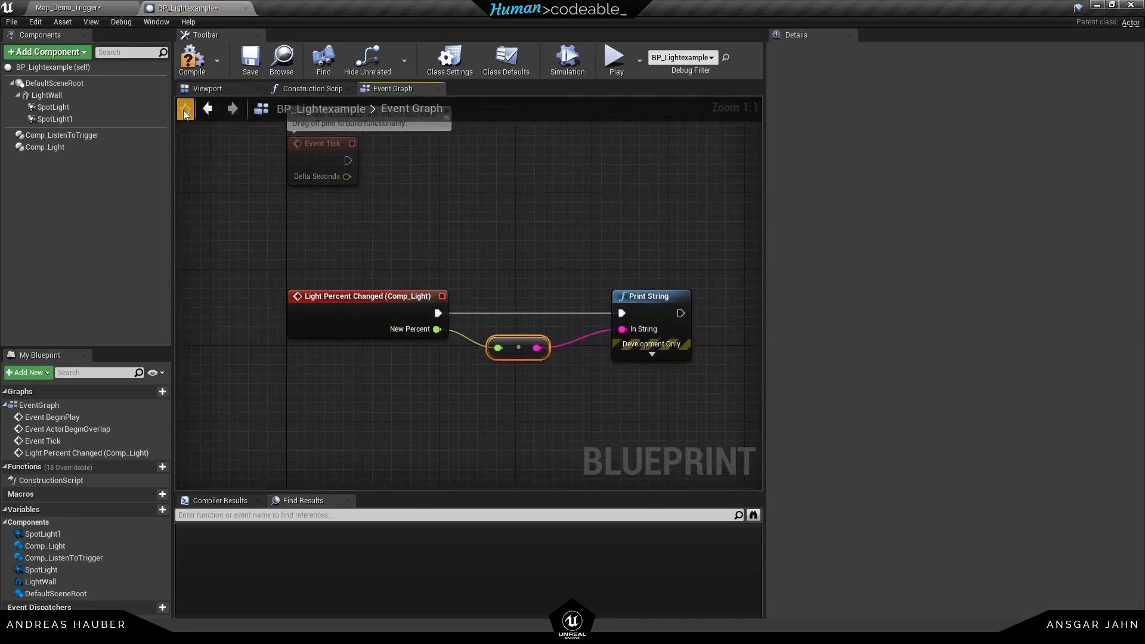
click(192, 60)
- Play the level and move the vertical slider beside the Drag Trigger lamp to test the printed light percent
click(68, 7)
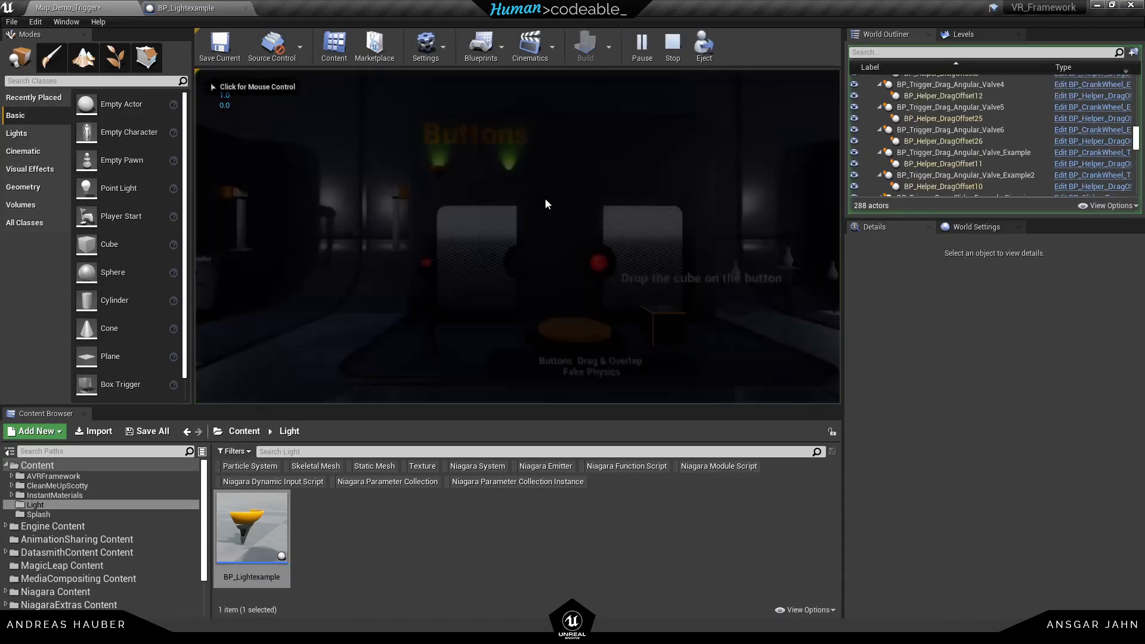
click(545, 198)
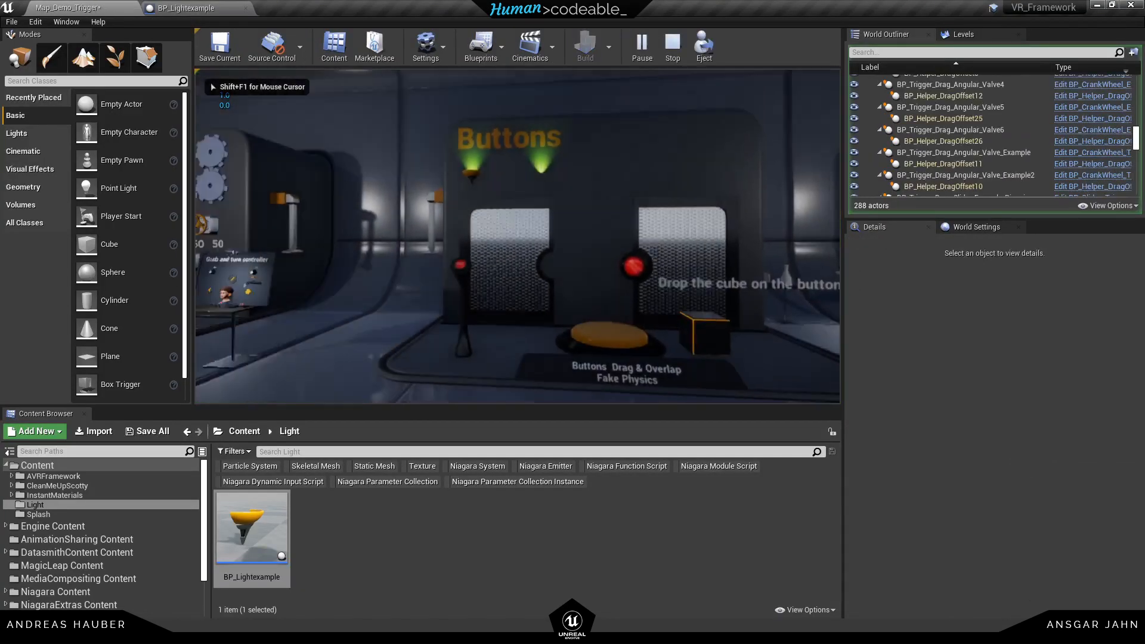
key(w)
key(w)
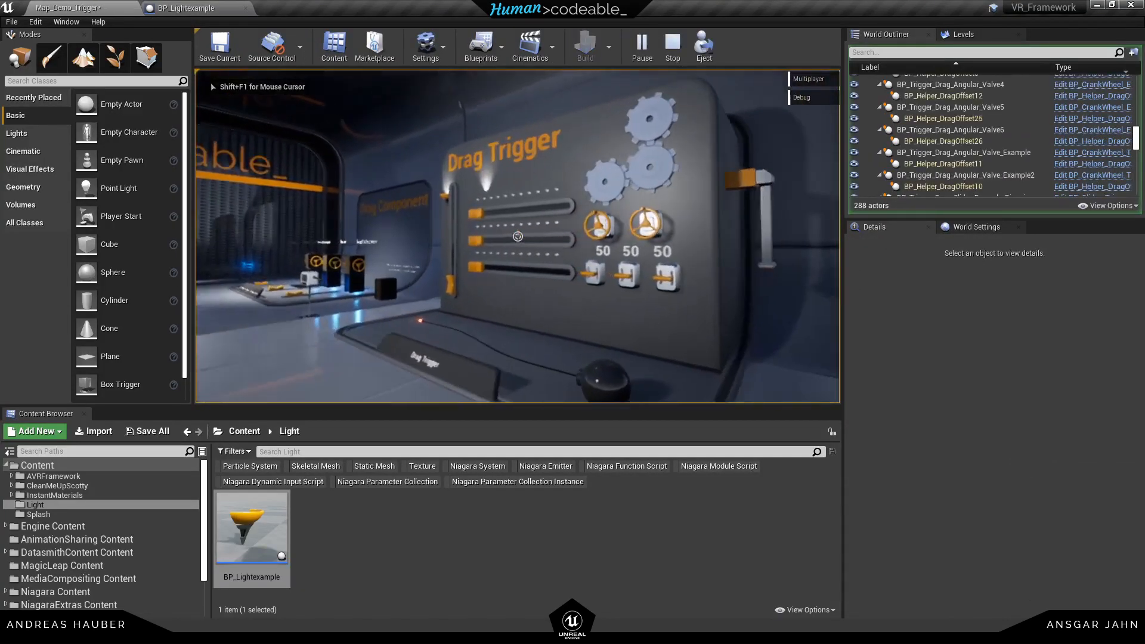
drag(499, 322, 496, 209)
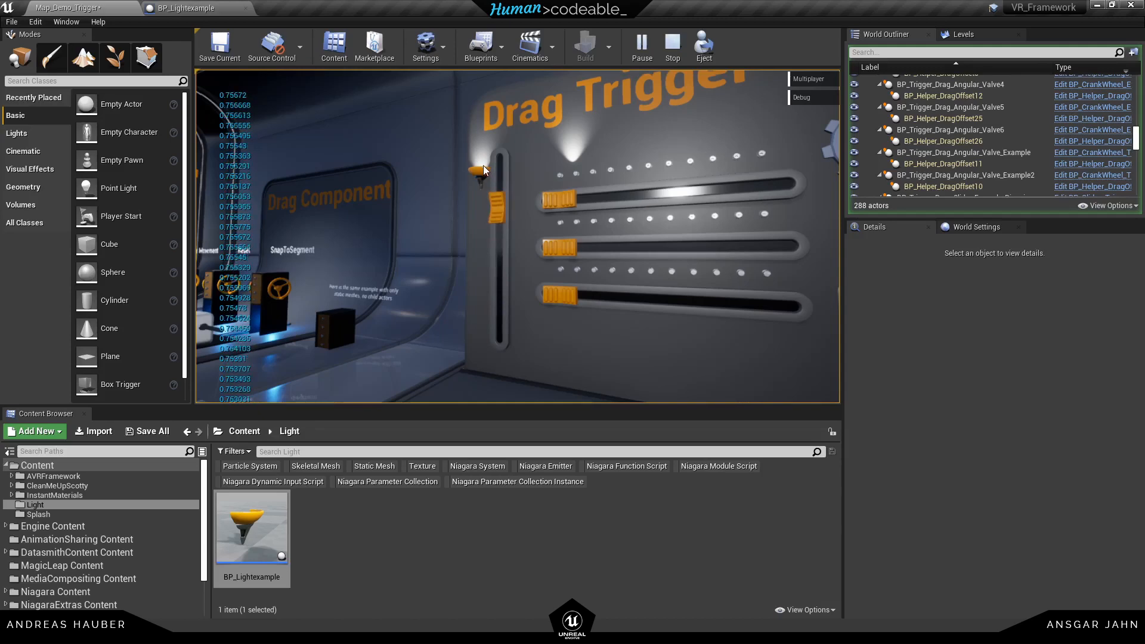
key(Escape)
- Add a SpotLight reference to BP_Lightexample's Event Graph and multiply New Percent by 1000 with a float * float node
click(208, 9)
right_drag(441, 217, 279, 182)
drag(62, 109, 548, 313)
drag(276, 292, 374, 398)
text(*)
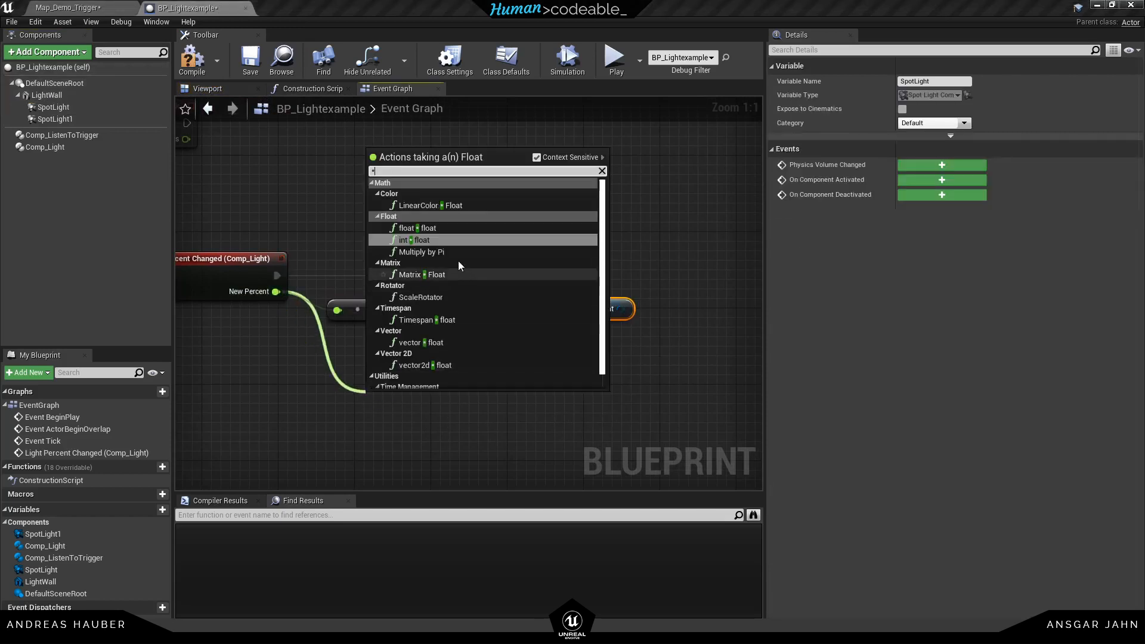
click(428, 229)
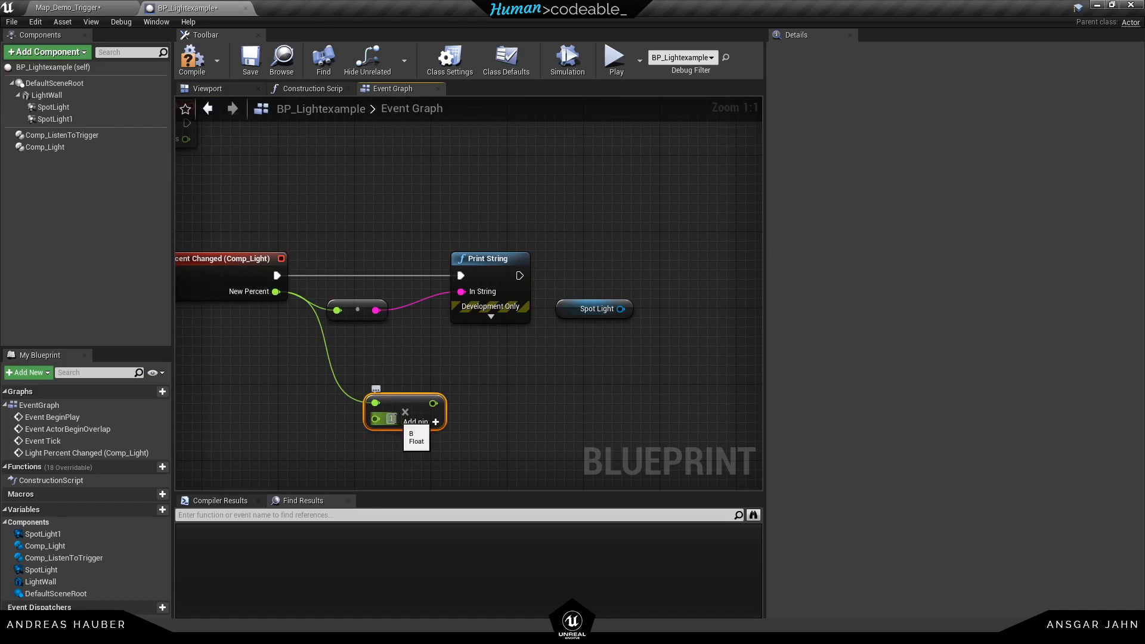
text(1000)
key(Return)
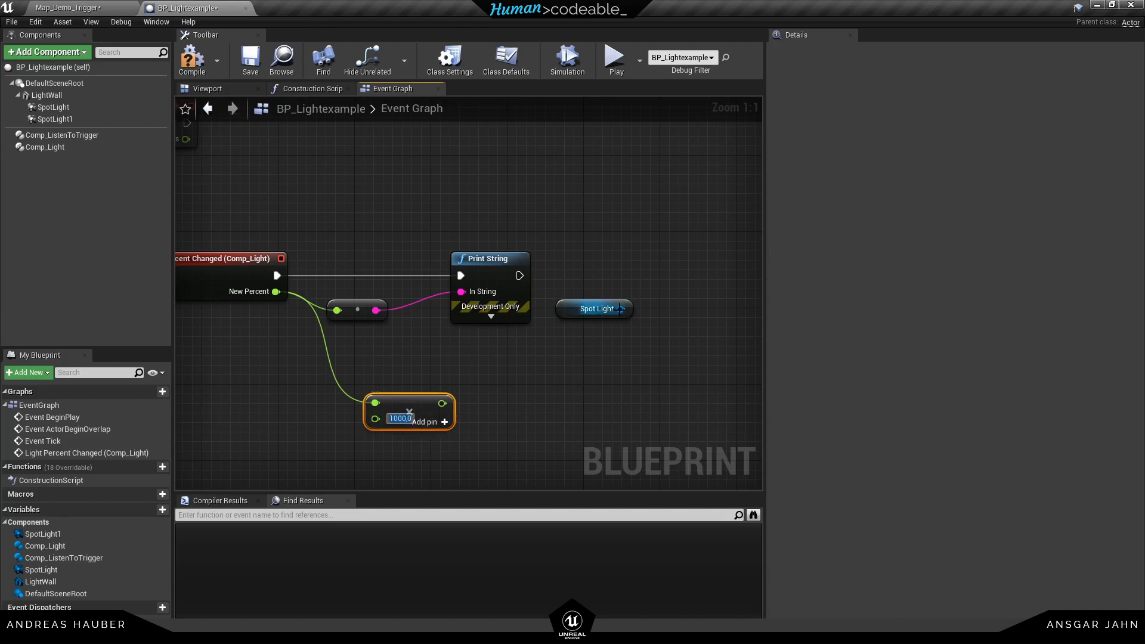
- Add a Set Intensity node targeting Spot Light and feed the multiplication result into New Intensity
drag(621, 309, 664, 272)
text(set int)
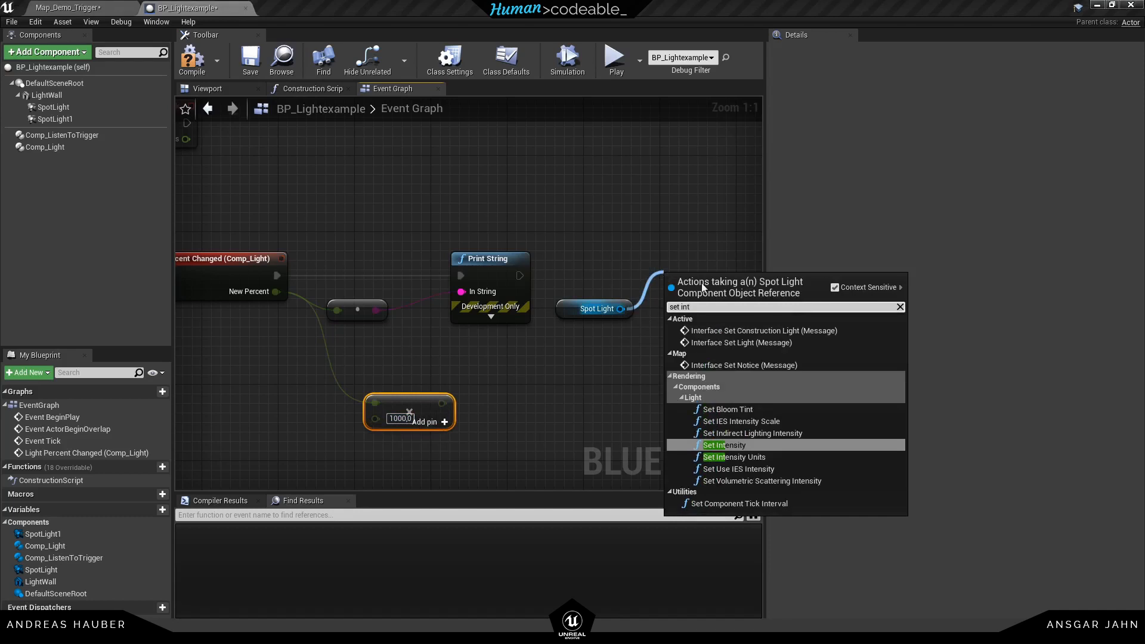
click(742, 445)
drag(441, 403, 671, 335)
- Delete the Print String and its conversion node, and connect the Light Percent Changed event directly to Set Intensity
drag(389, 261, 534, 326)
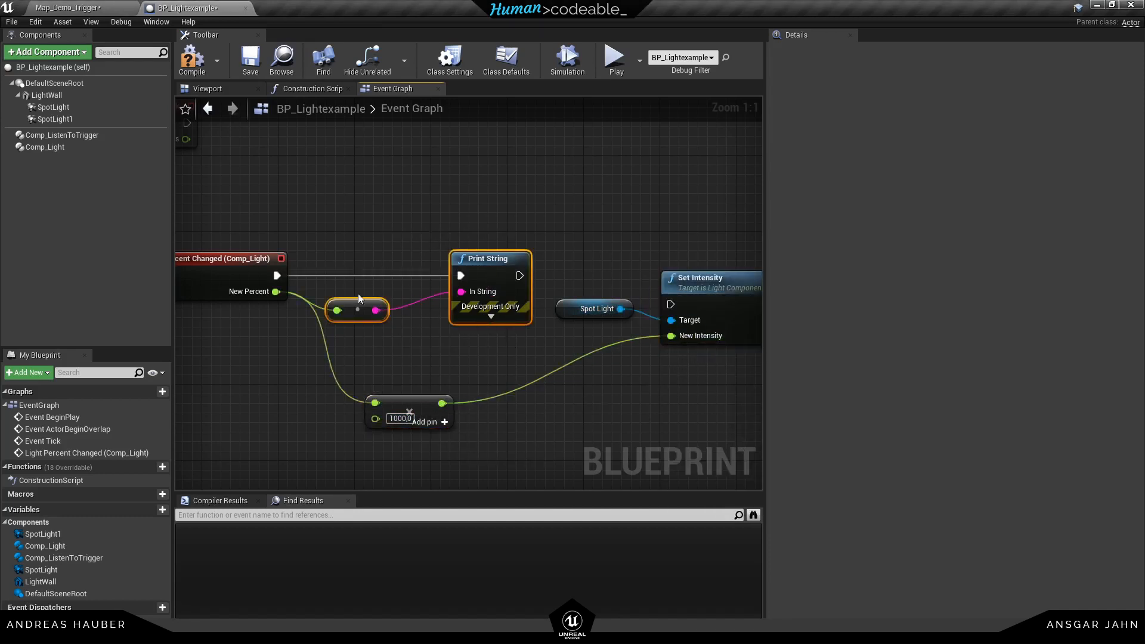
key(Delete)
drag(277, 275, 679, 305)
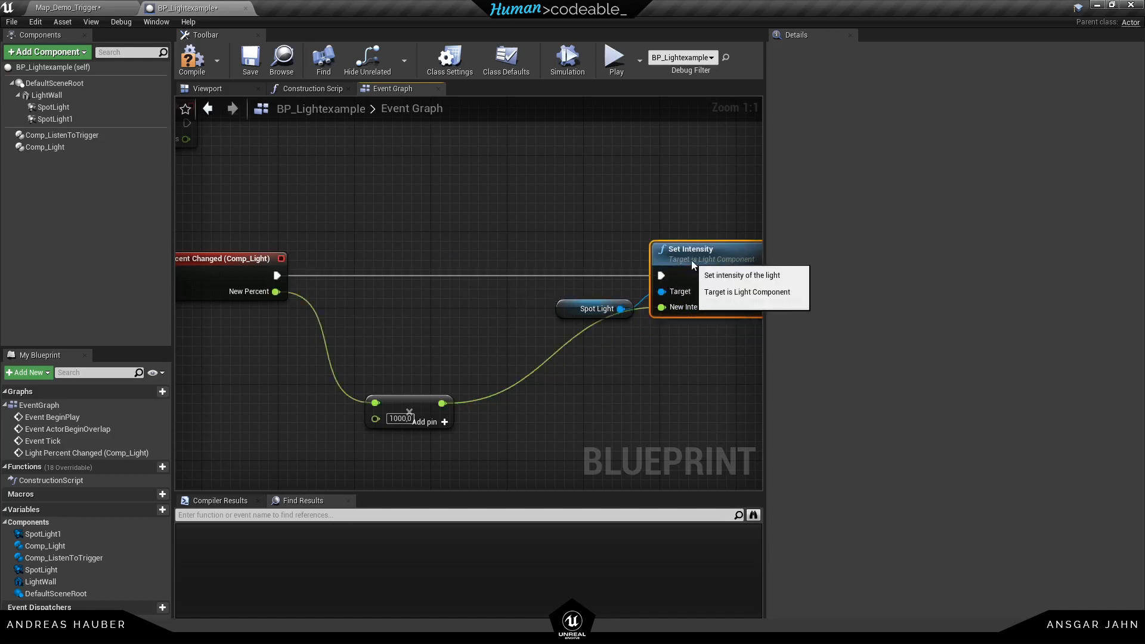
- Arrange the Spot Light, multiply and Set Intensity nodes compactly beside the event and save the Blueprint
drag(577, 308, 534, 308)
scroll(507, 309, down, 3)
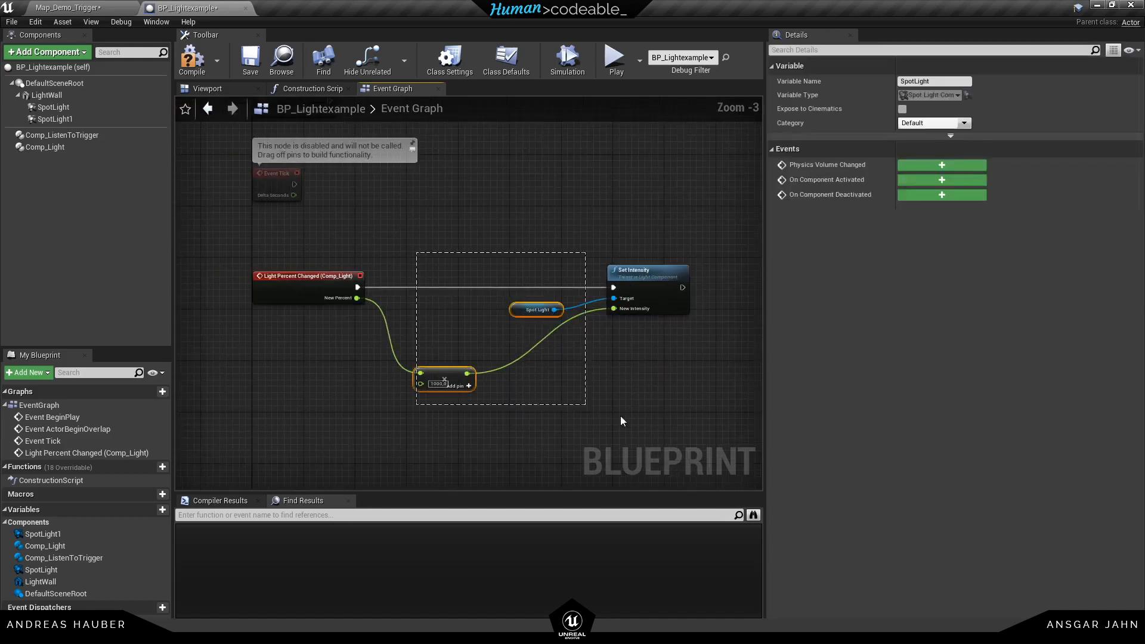
drag(621, 417, 654, 421)
drag(660, 289, 567, 289)
scroll(468, 339, up, 3)
click(316, 367)
drag(305, 394, 434, 331)
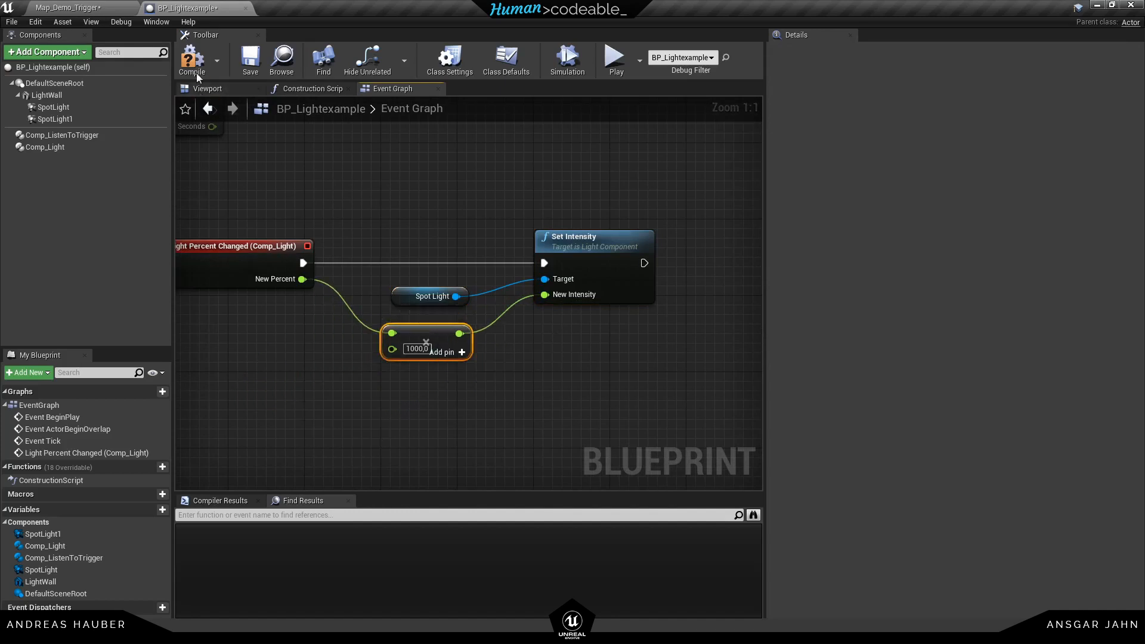
click(248, 63)
- Play the level and move the Drag Trigger lamp's vertical slider up and down to test the custom light intensity
click(79, 8)
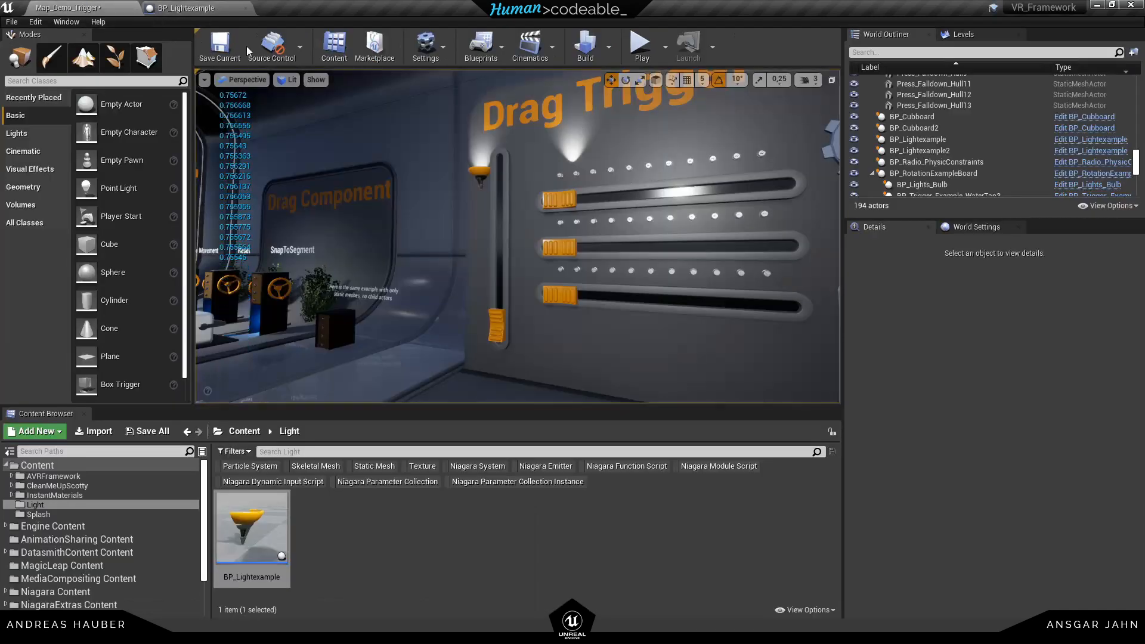
click(645, 51)
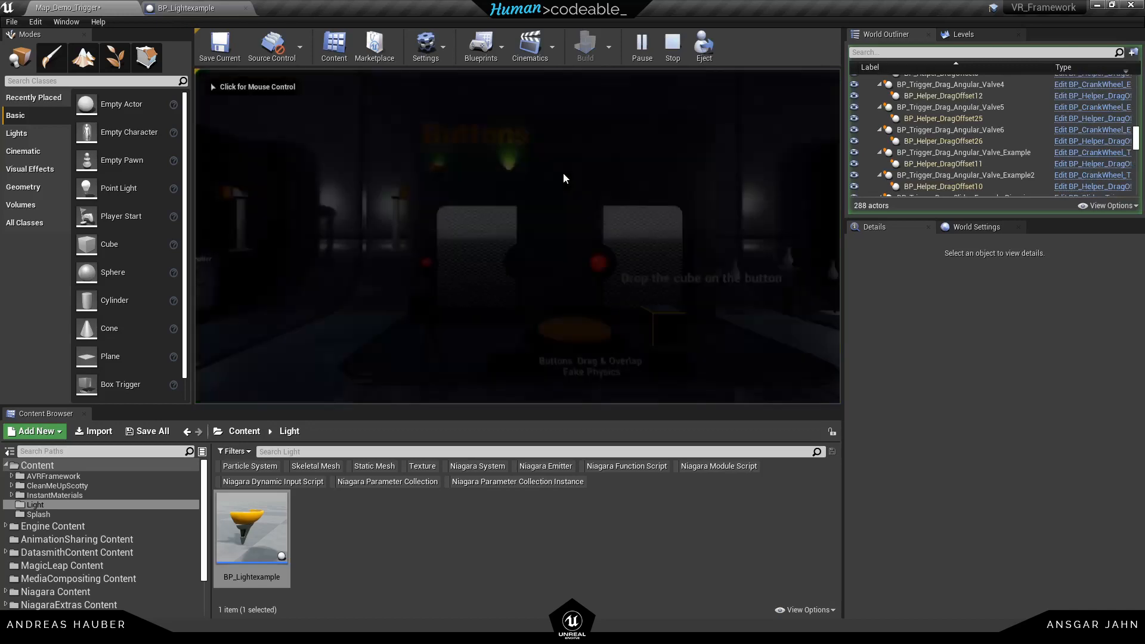
key(w)
key(shift+F1)
mouse_move(470, 336)
mouse_down()
mouse_move(478, 260)
mouse_move(482, 347)
mouse_up()
drag(485, 210, 483, 350)
drag(492, 183, 488, 255)
key(Escape)
- Back in BP_Lightexample, add Comp_Light's Light State Changed event to the Event Graph
click(185, 8)
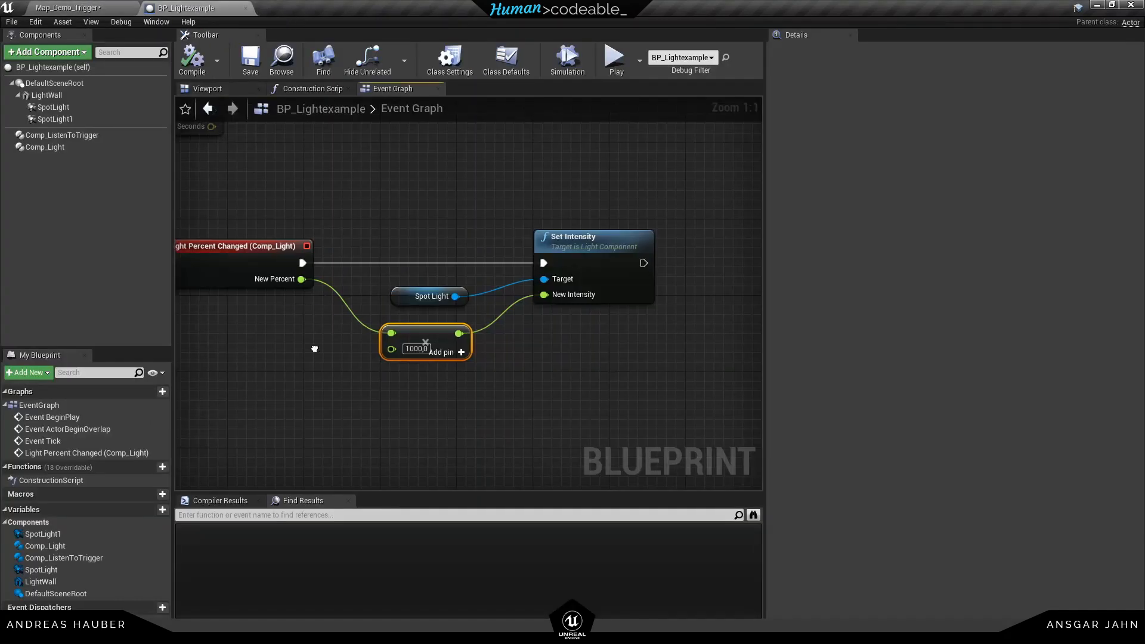
right_drag(314, 348, 420, 281)
right_click(57, 147)
mouse_move(102, 167)
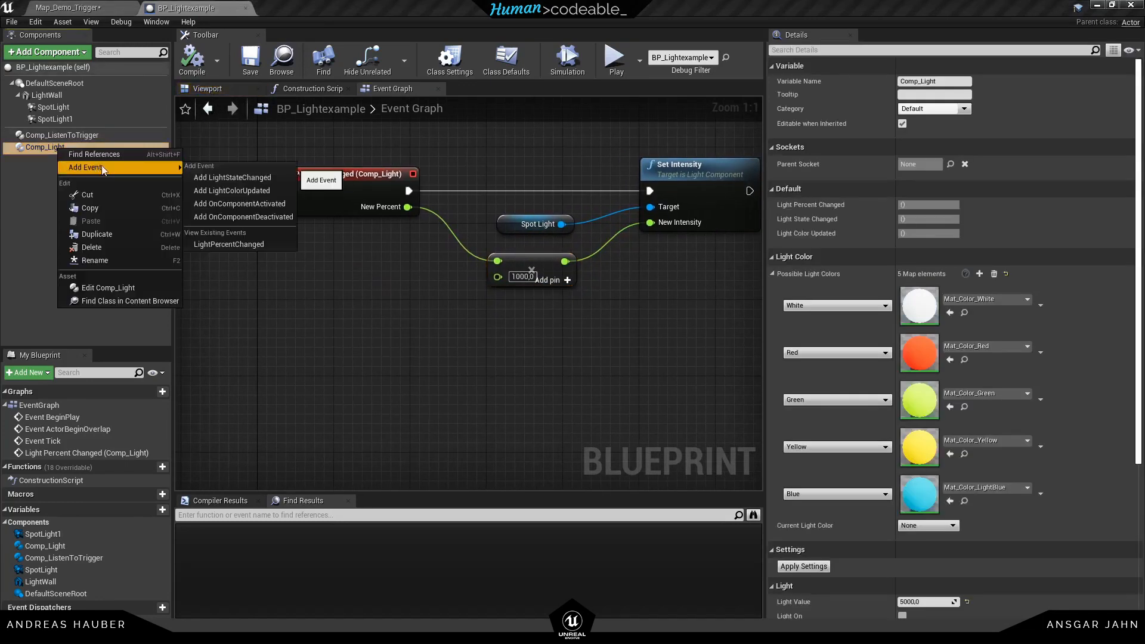
click(259, 178)
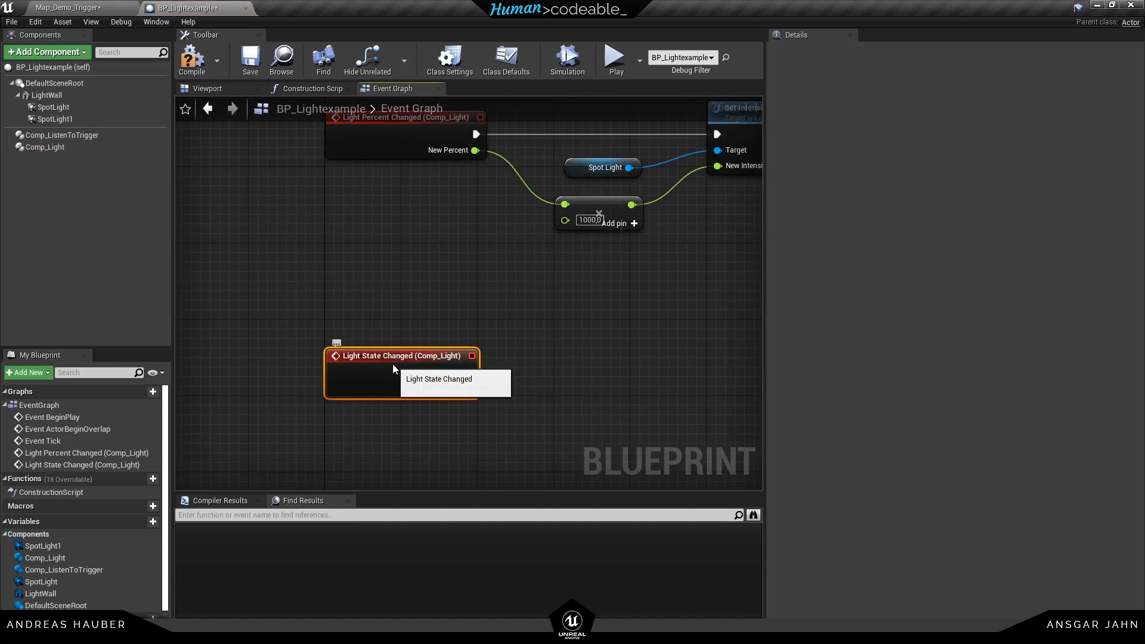
- Add a Branch node after Light State Changed, connecting the execution flow and using On as its Condition
key(b)
click(528, 359)
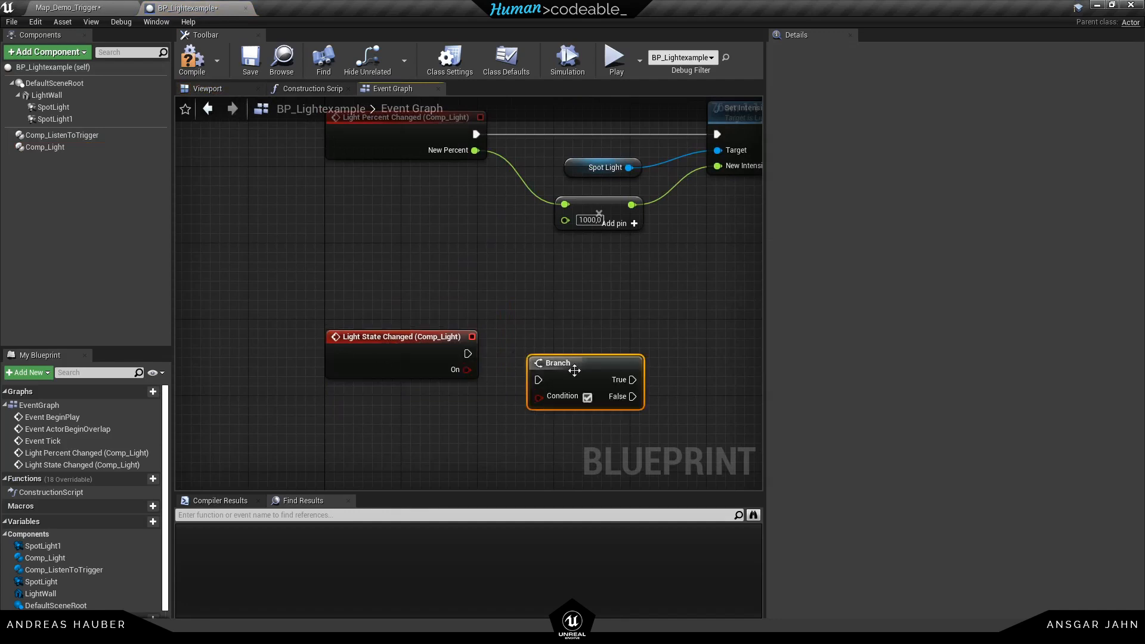
drag(574, 369, 571, 343)
drag(463, 353, 537, 370)
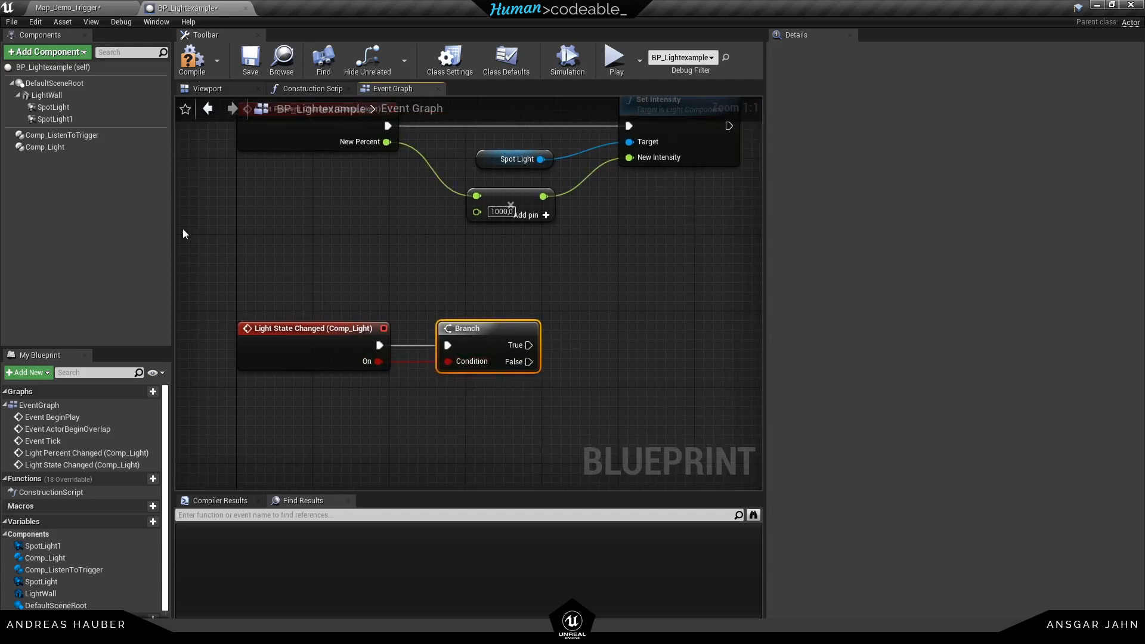
- Add Comp_Light's Light Color Updated event below the Light State Changed nodes
right_drag(183, 233, 205, 152)
click(56, 146)
right_click(56, 148)
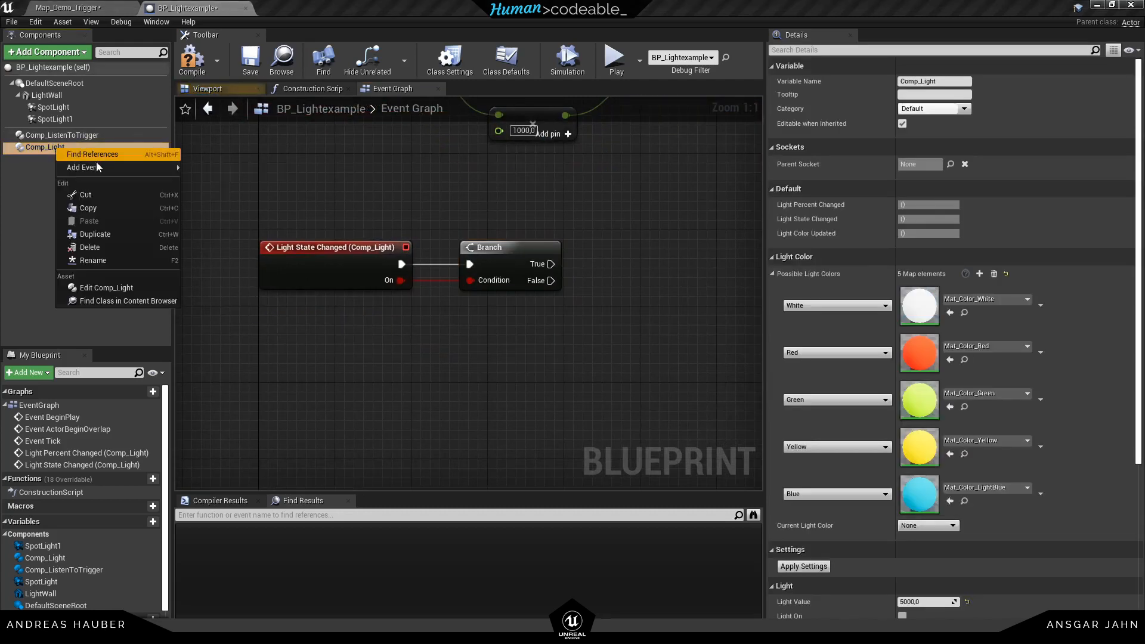
mouse_move(119, 167)
click(263, 177)
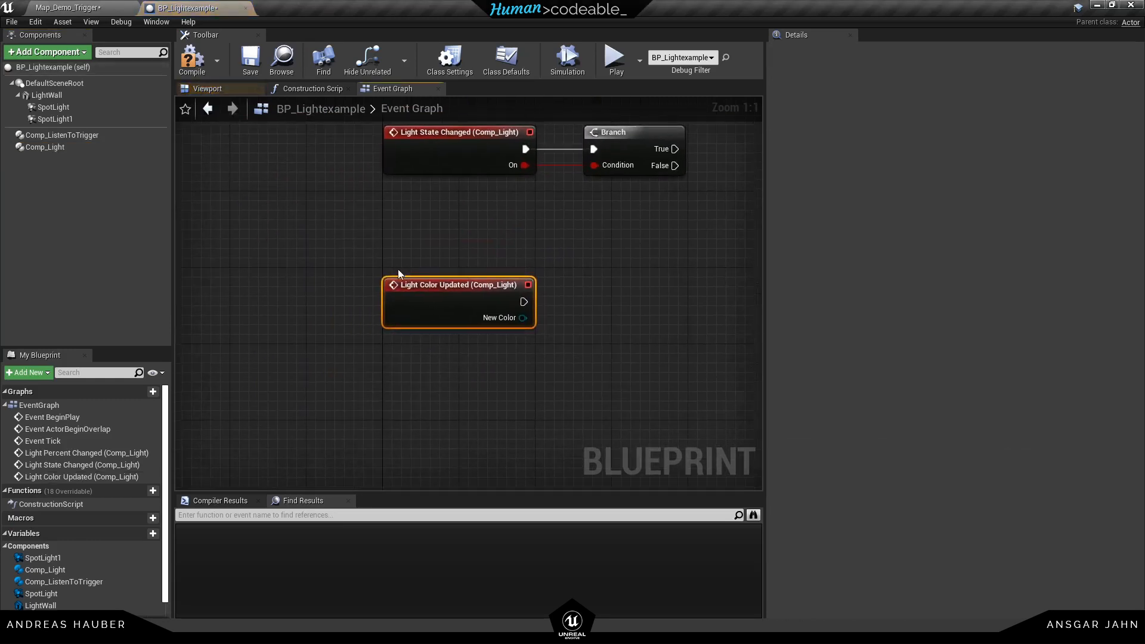
- Add a Switch on Enum_Material node driven by New Color and align it beside the Light Color Updated event
drag(417, 390, 503, 392)
text(swi)
click(574, 224)
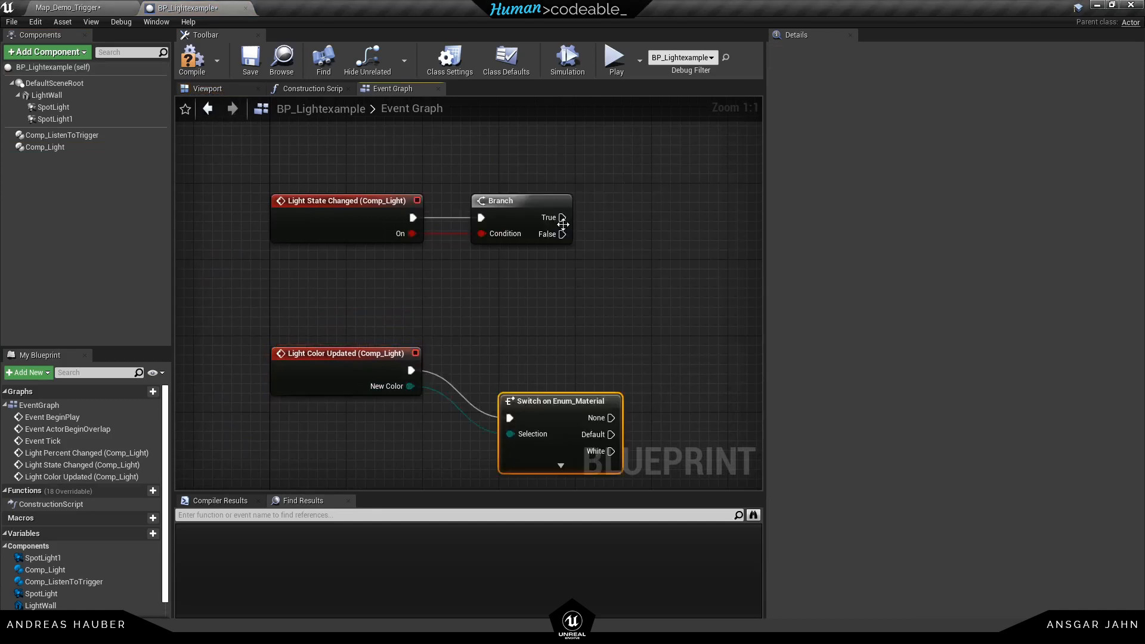
right_drag(495, 265, 469, 229)
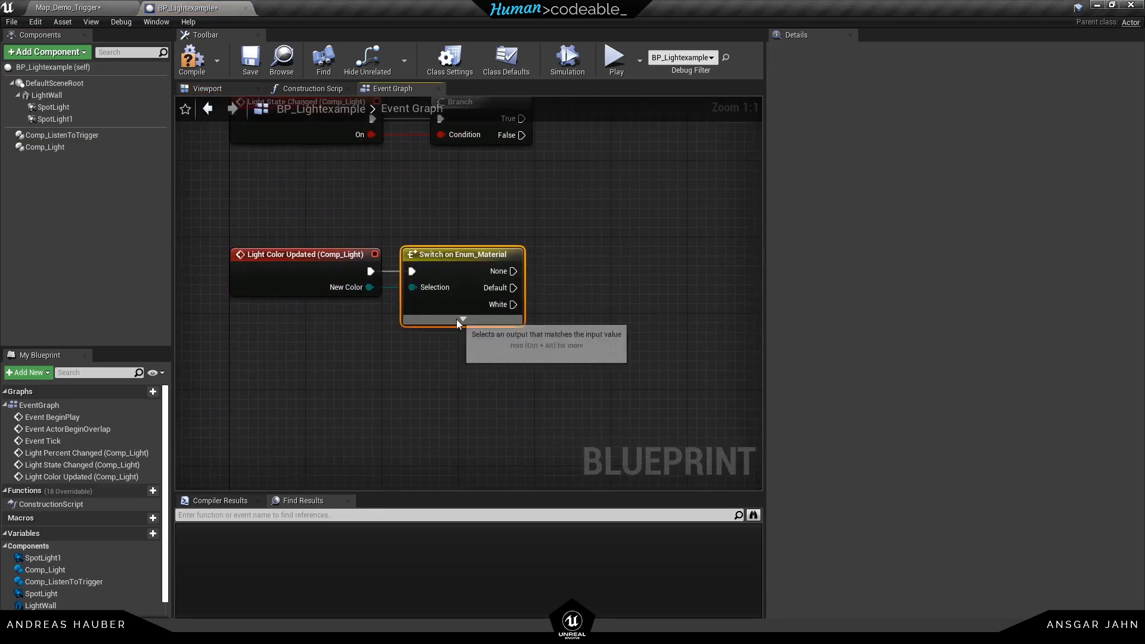
- Expand all outputs of Switch on Enum_Material and connect Black to a Print String reading "Who would want a black light???"
right_drag(628, 270, 594, 196)
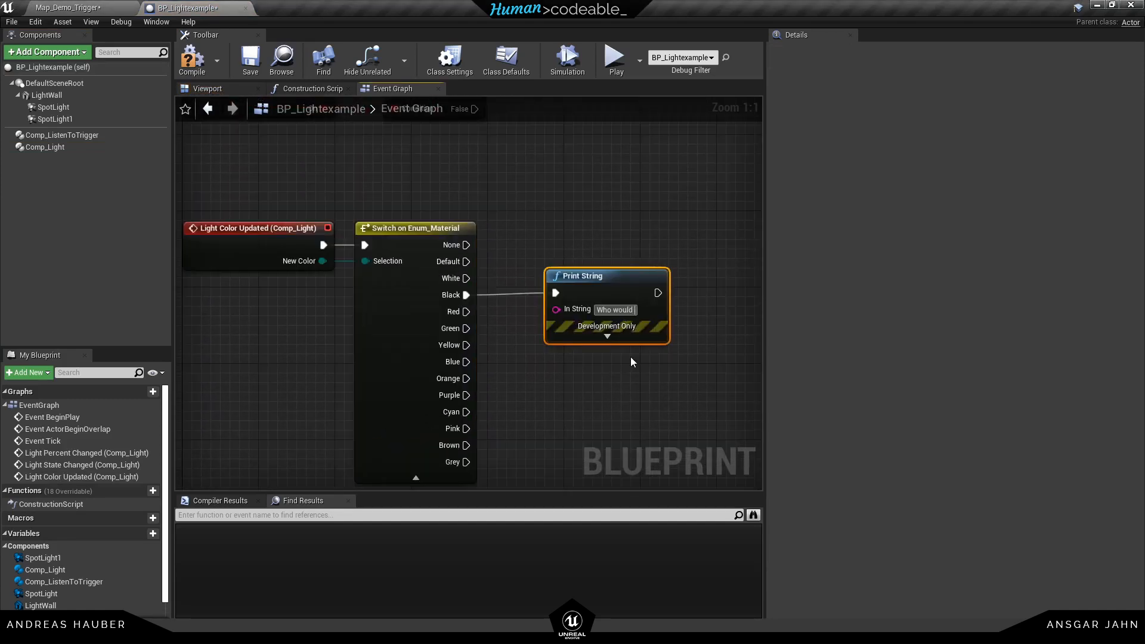
text(Who would want a black light???)
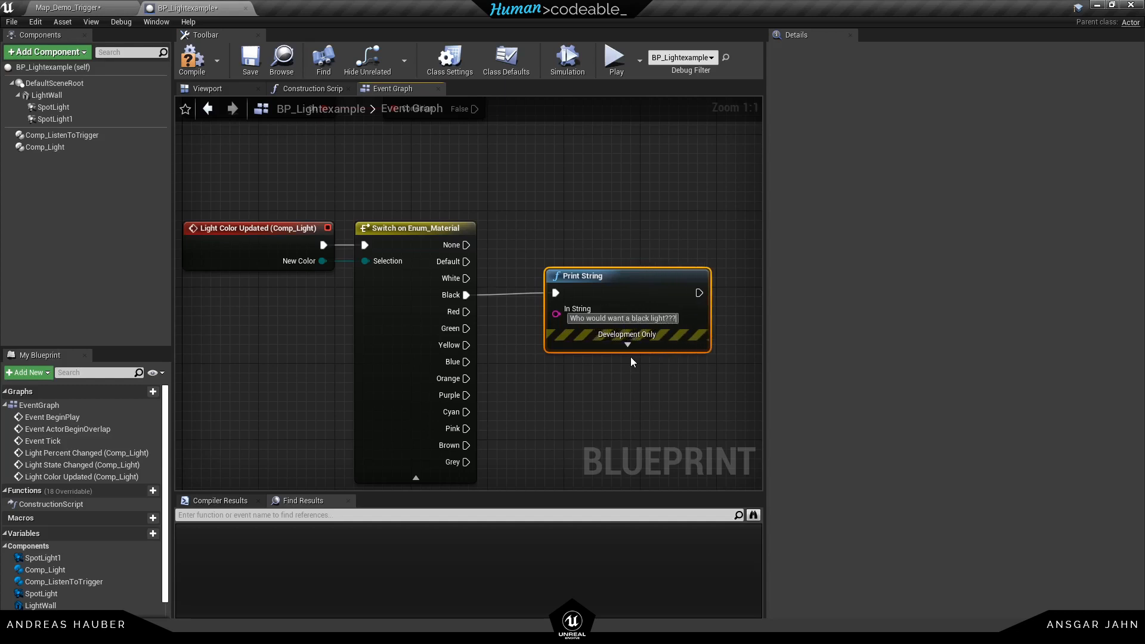
click(636, 406)
right_drag(635, 406, 583, 352)
drag(544, 221, 534, 231)
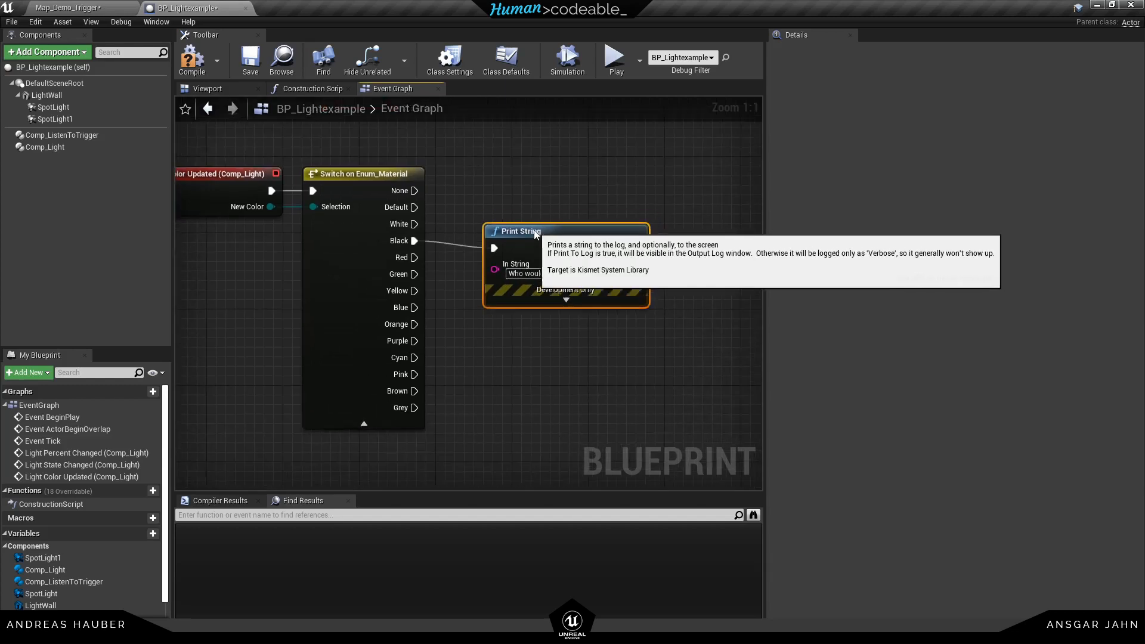
right_drag(526, 229, 569, 238)
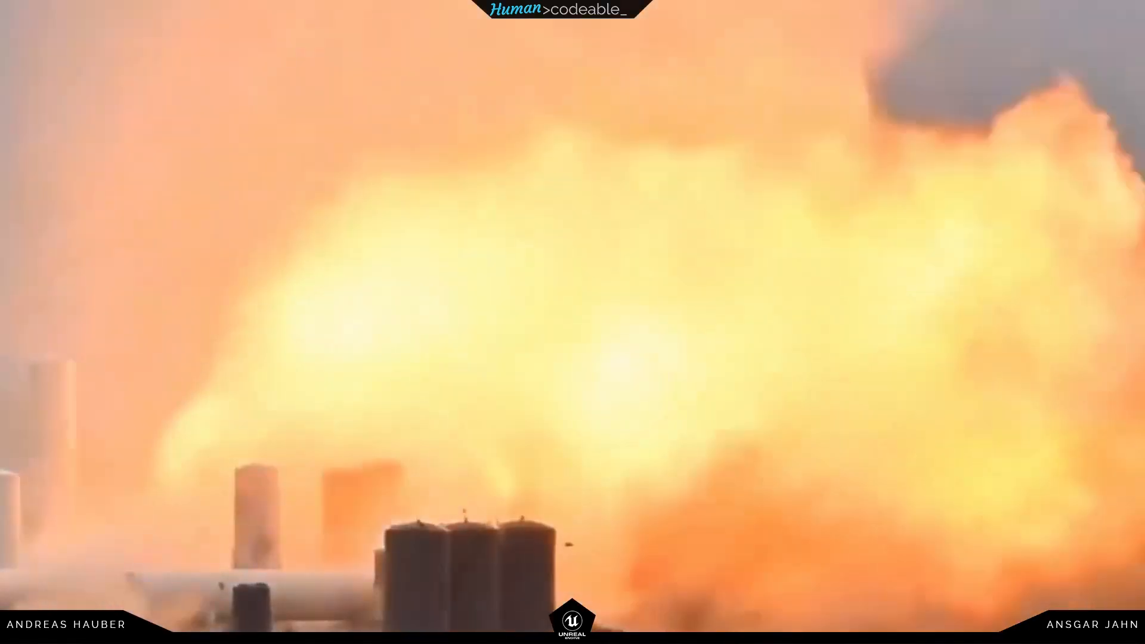